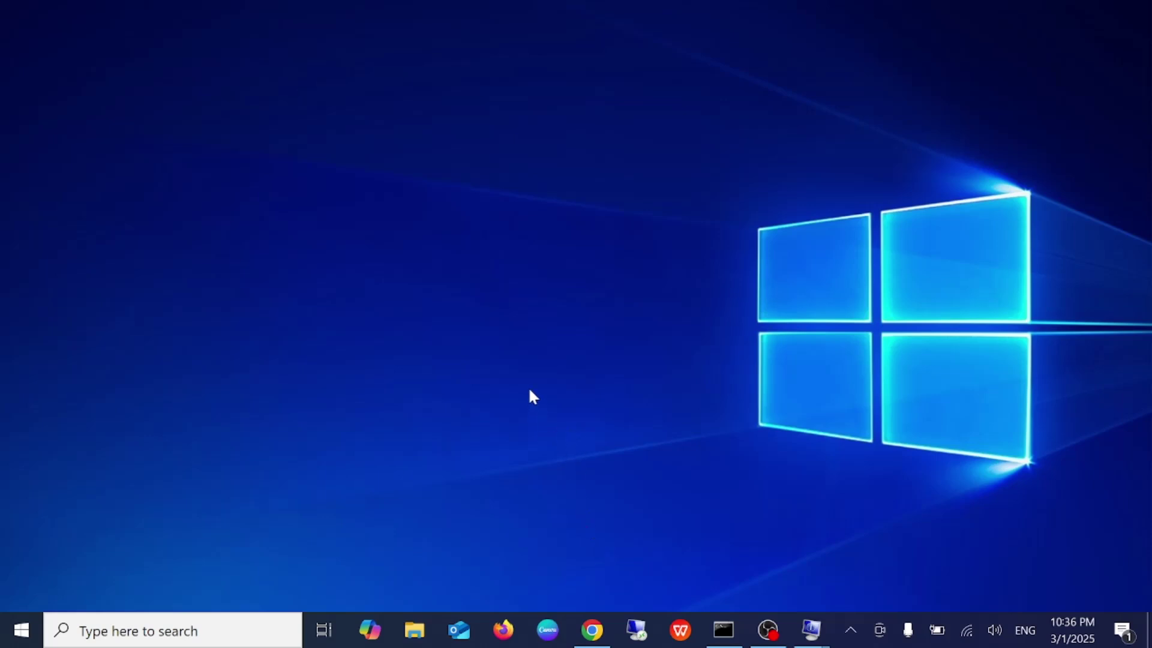
Restore the Chrome window showing the Windows 11 IoT Enterprise LTSC evaluation page
click(591, 630)
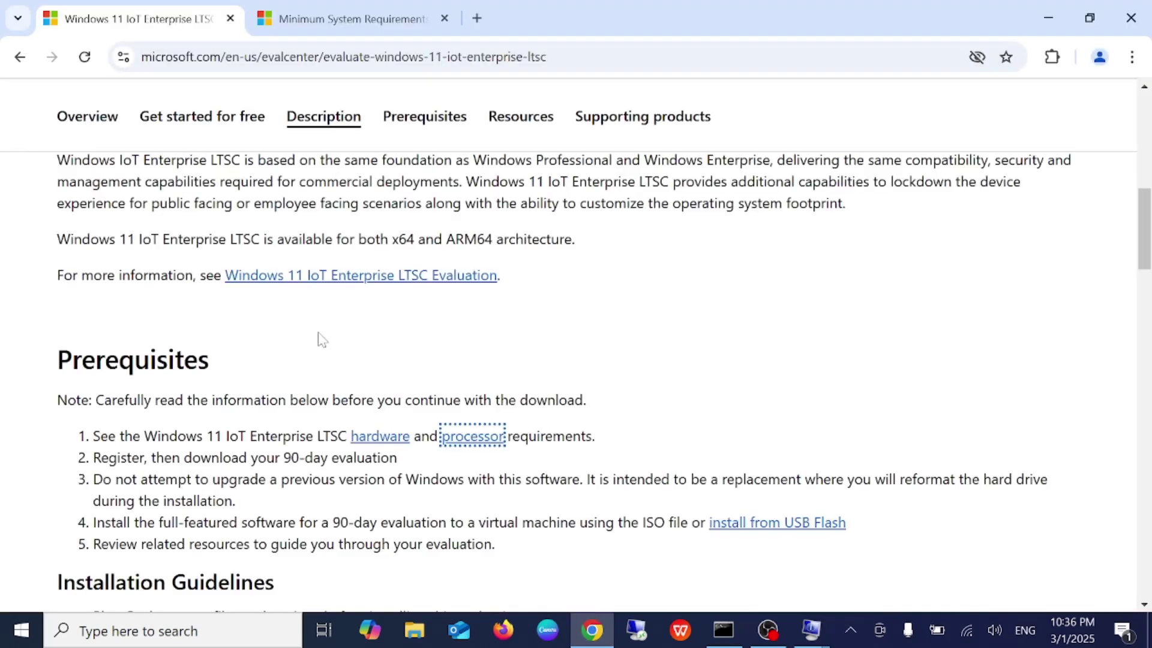
click(477, 18)
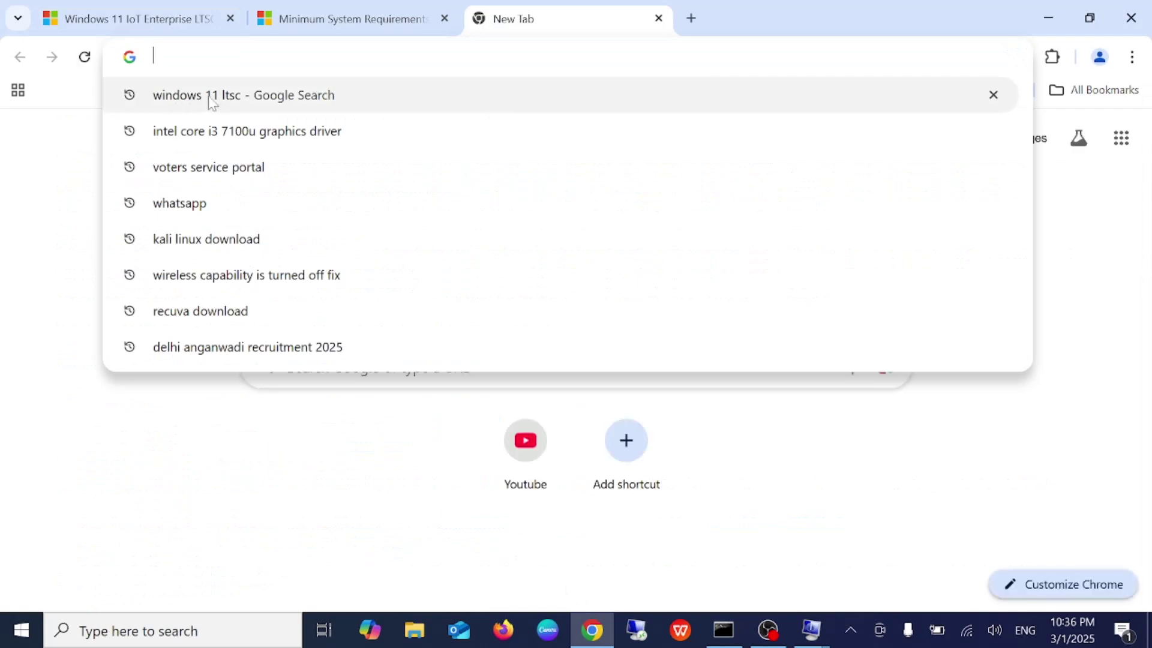
click(246, 96)
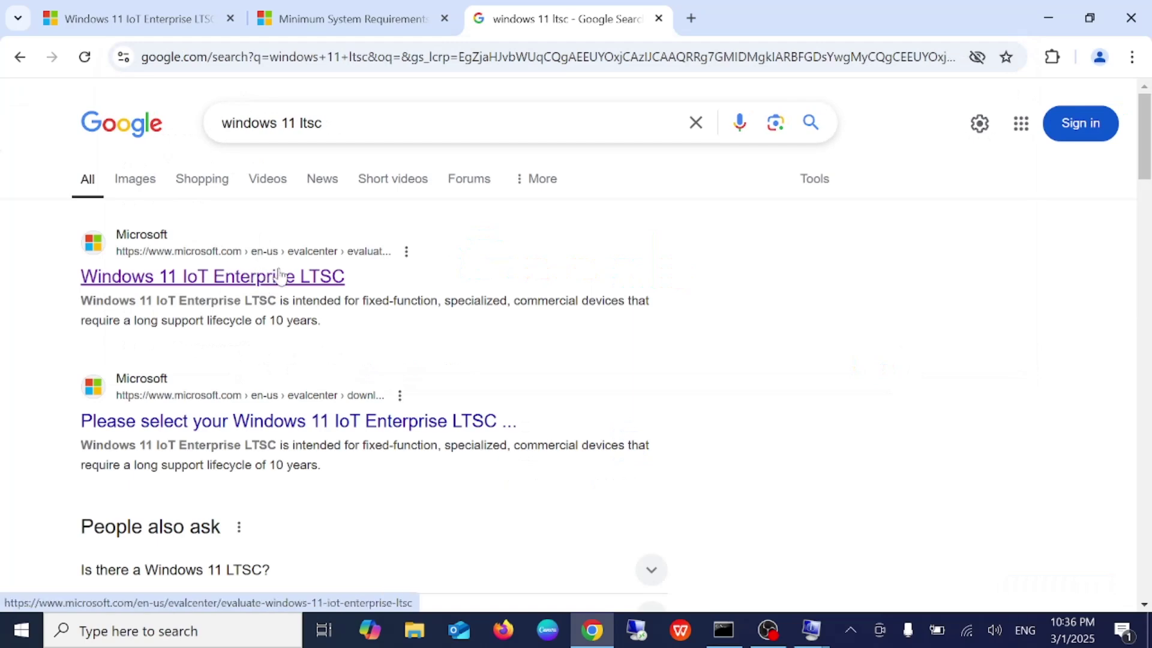
click(658, 20)
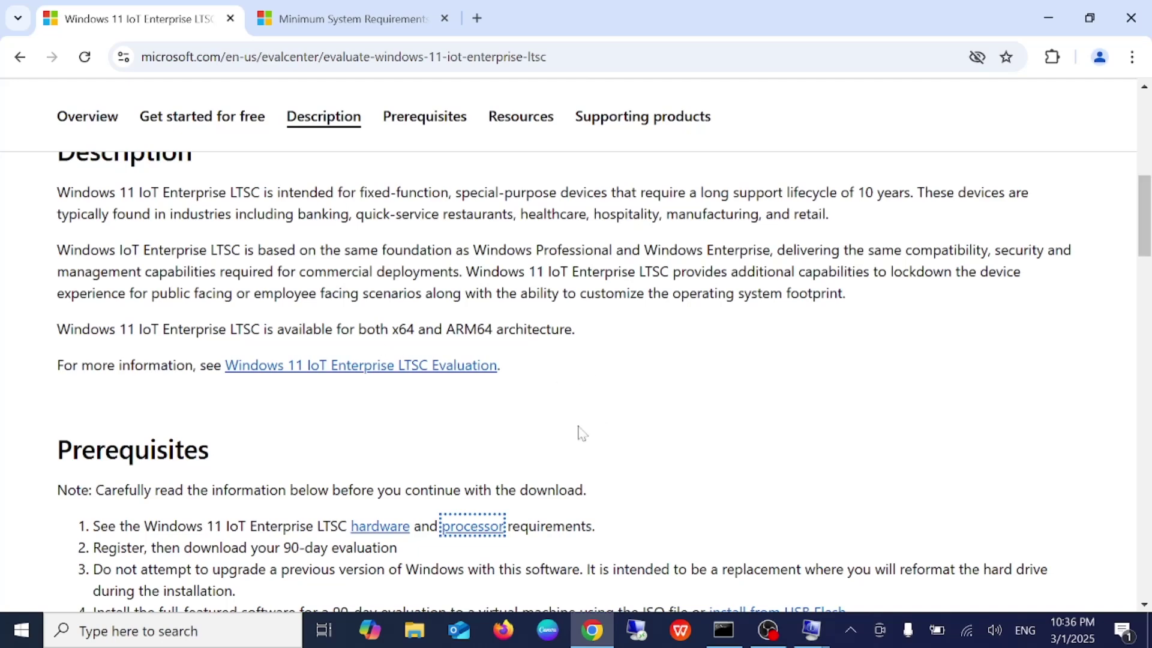
Scroll through the description and highlight the sentence about extra lockdown capabilities
scroll(577, 415, up, 1)
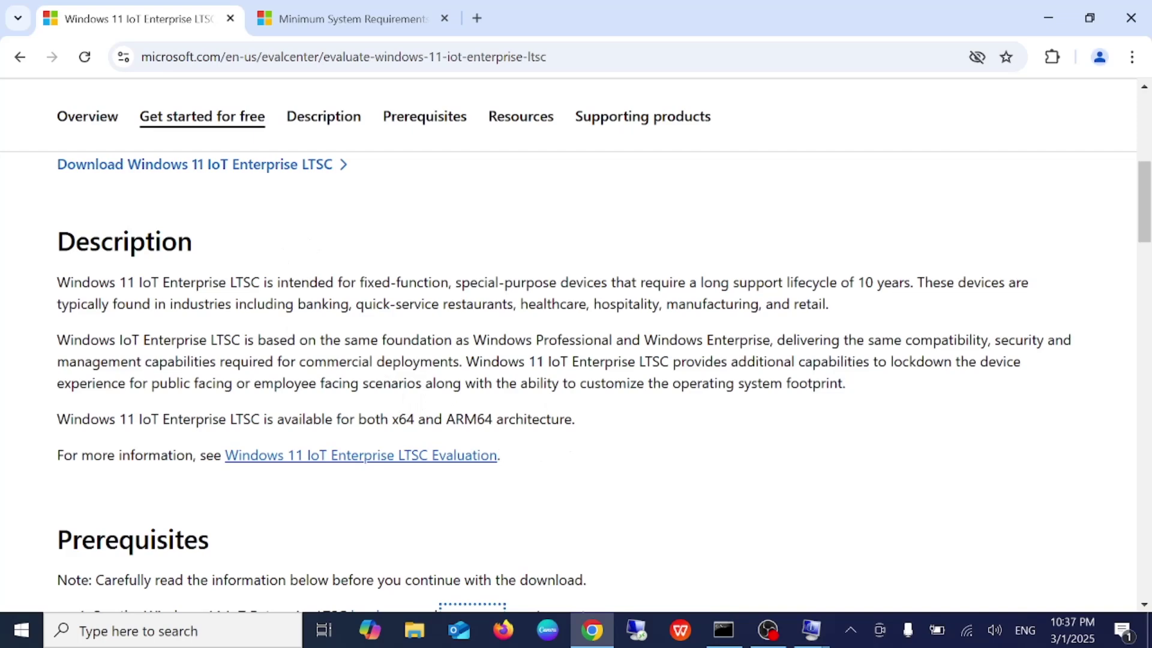
scroll(306, 264, up, 1)
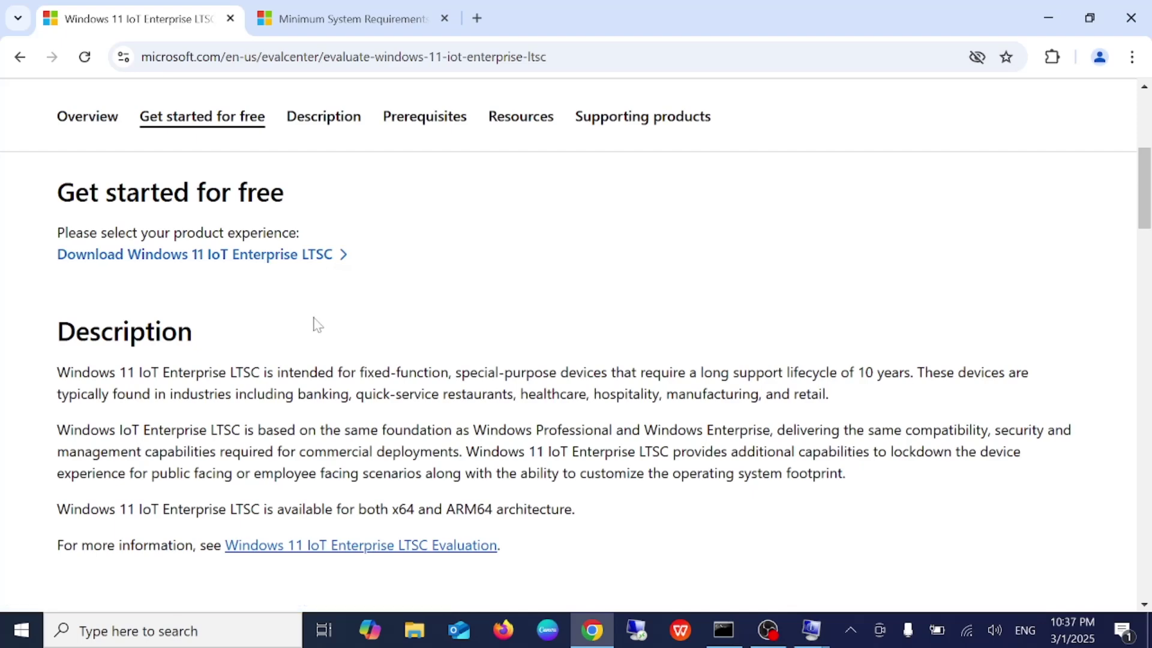
scroll(316, 324, down, 2)
scroll(316, 324, down, 2)
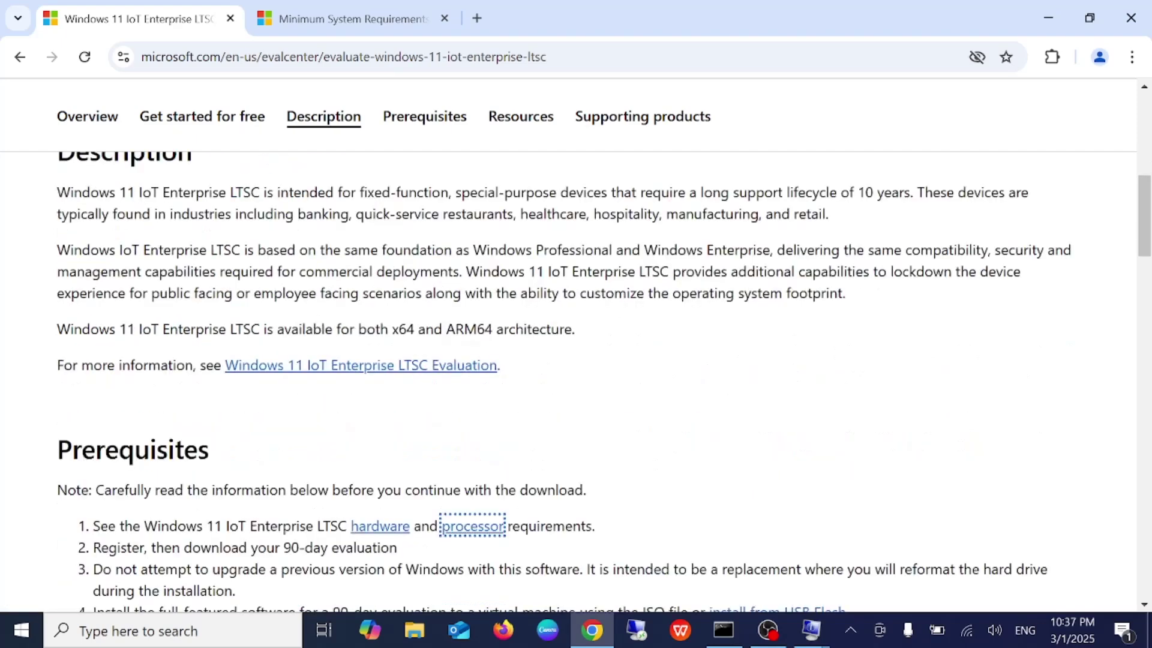
drag(459, 271, 694, 271)
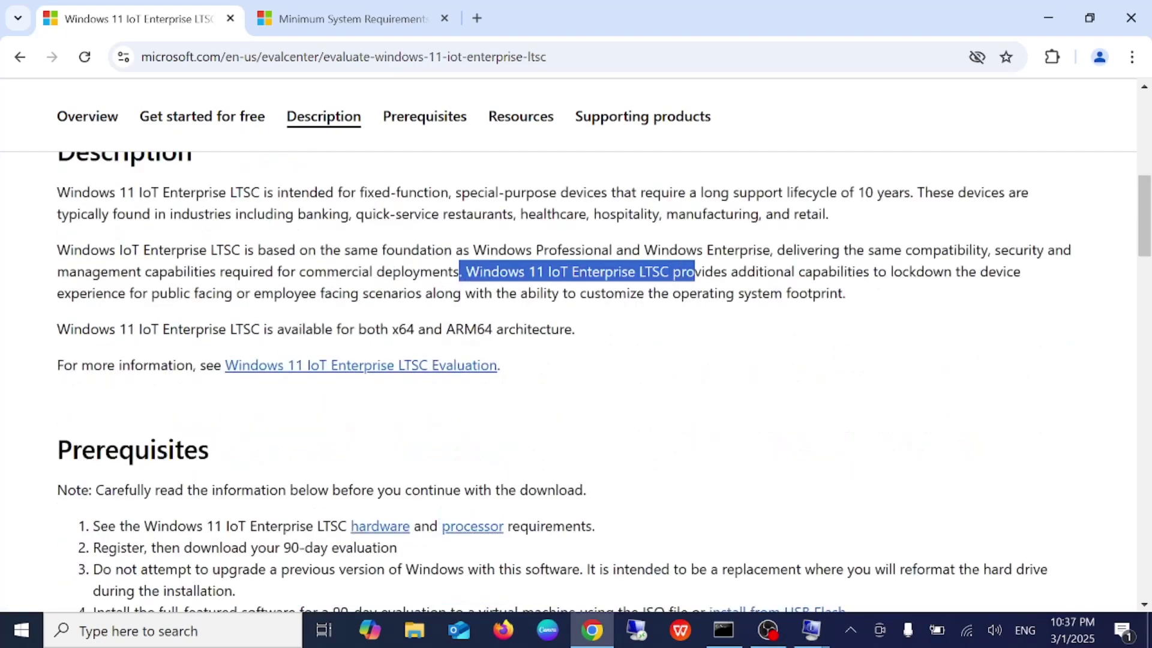
drag(797, 271, 899, 291)
drag(713, 271, 759, 271)
Highlight the virtual machine prerequisite, then switch to the Minimum System Requirements page
scroll(575, 360, down, 3)
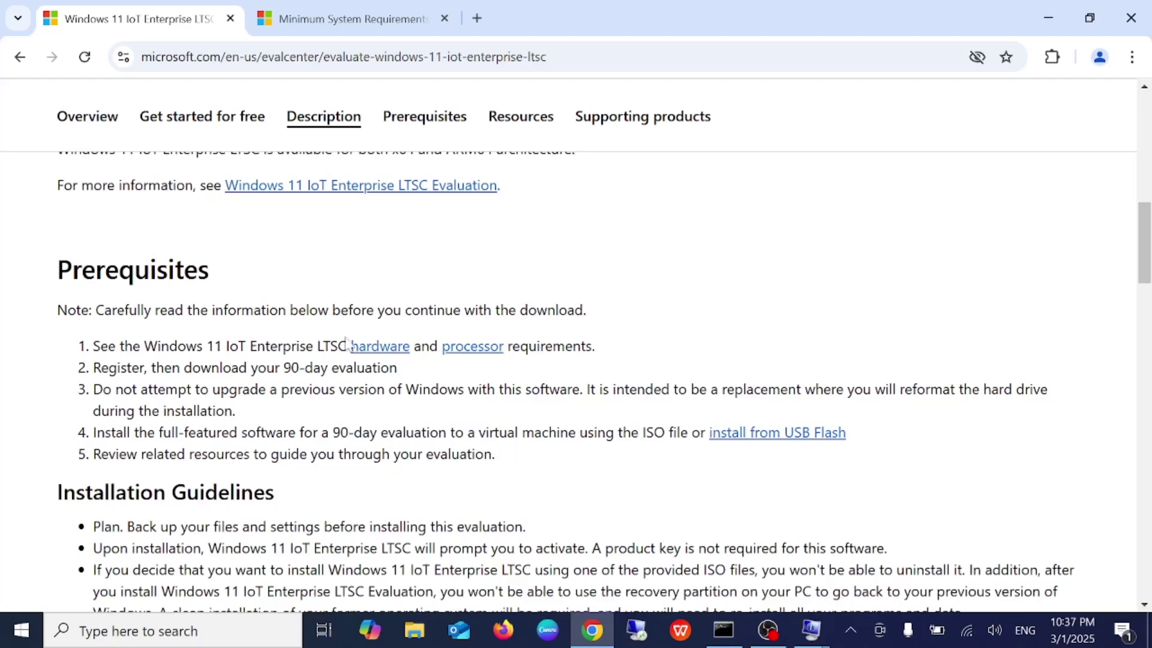
scroll(576, 360, down, 1)
drag(96, 342, 598, 343)
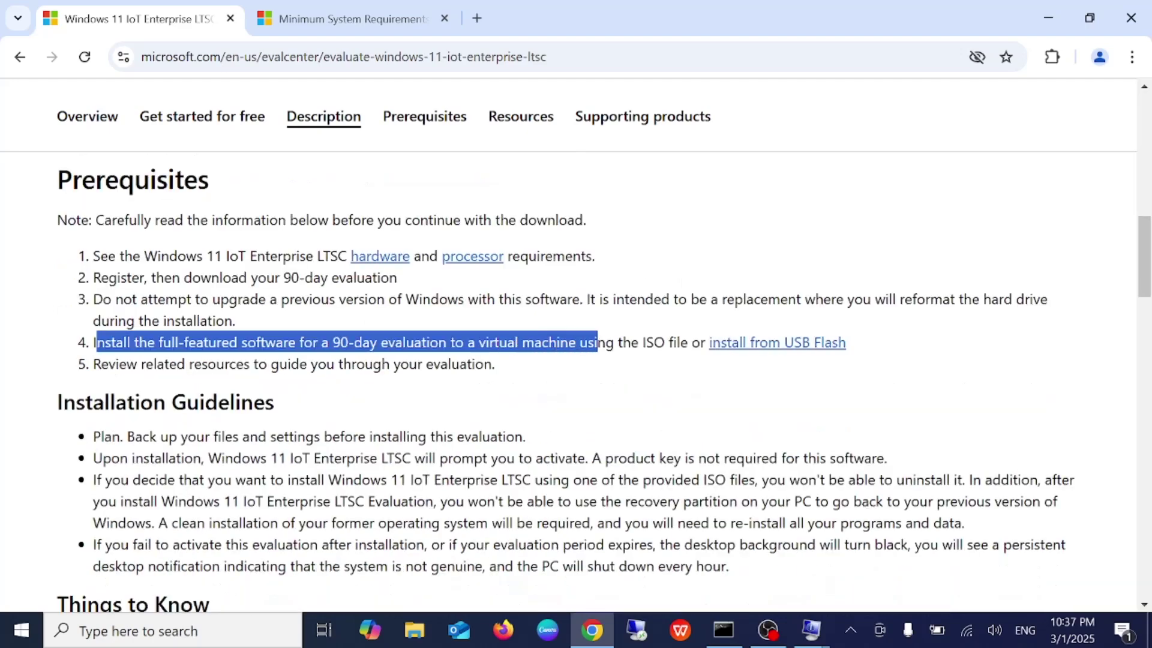
drag(468, 342, 613, 342)
click(544, 343)
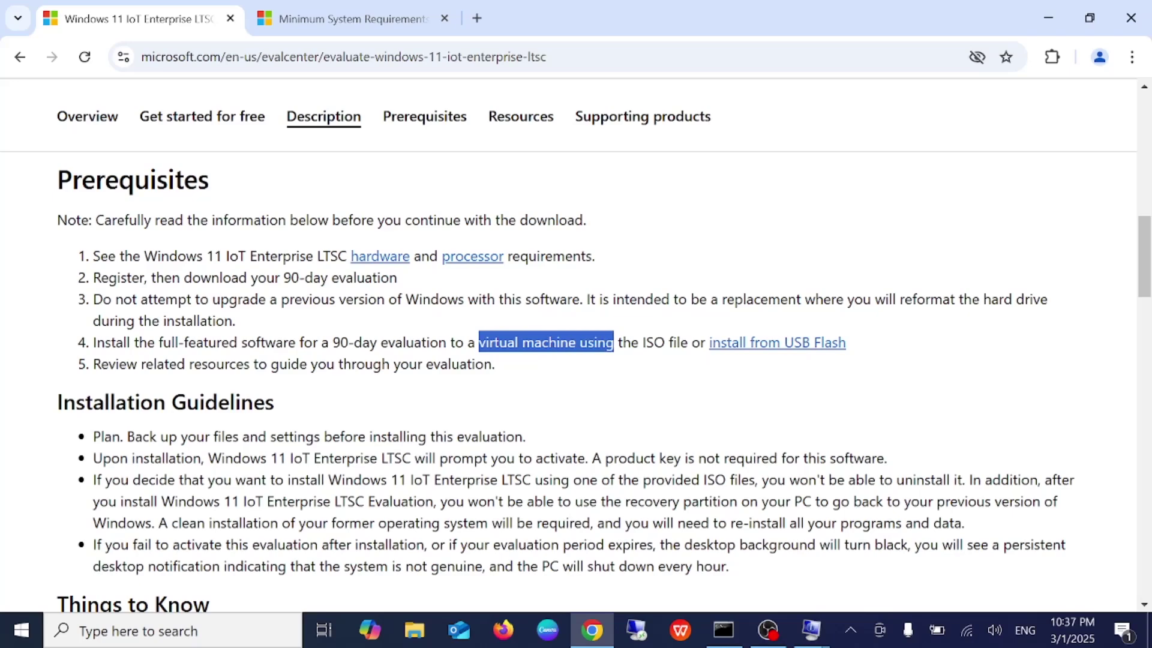
click(332, 27)
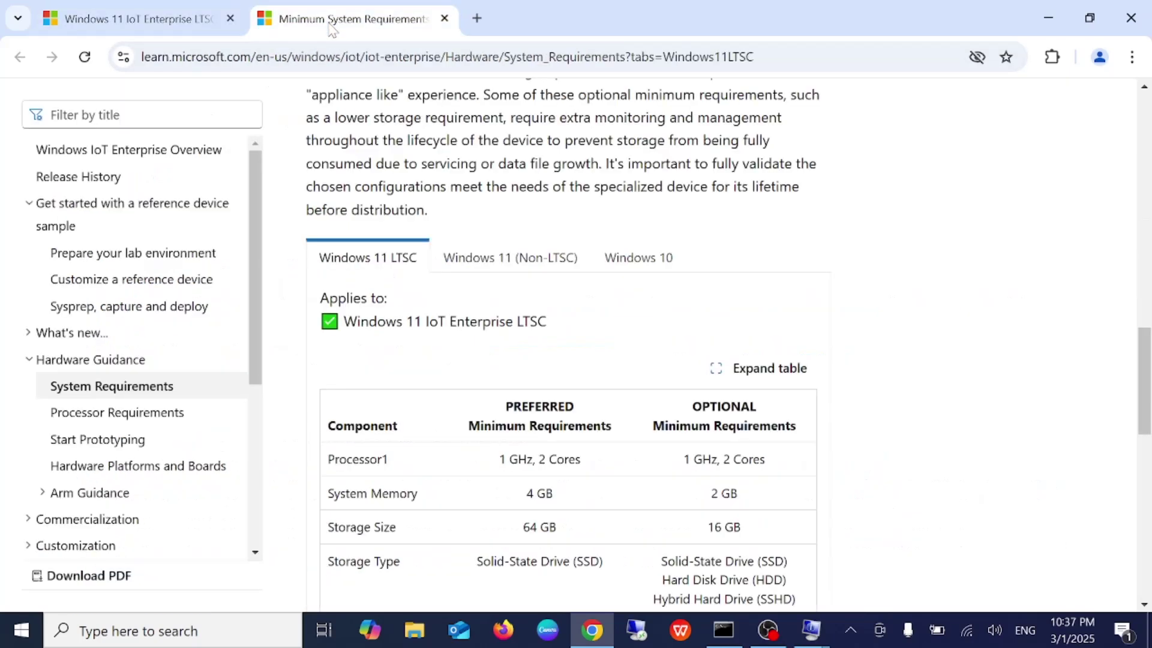
Jump the evaluation page to Get started for free, then return to the requirements page
click(175, 33)
click(211, 116)
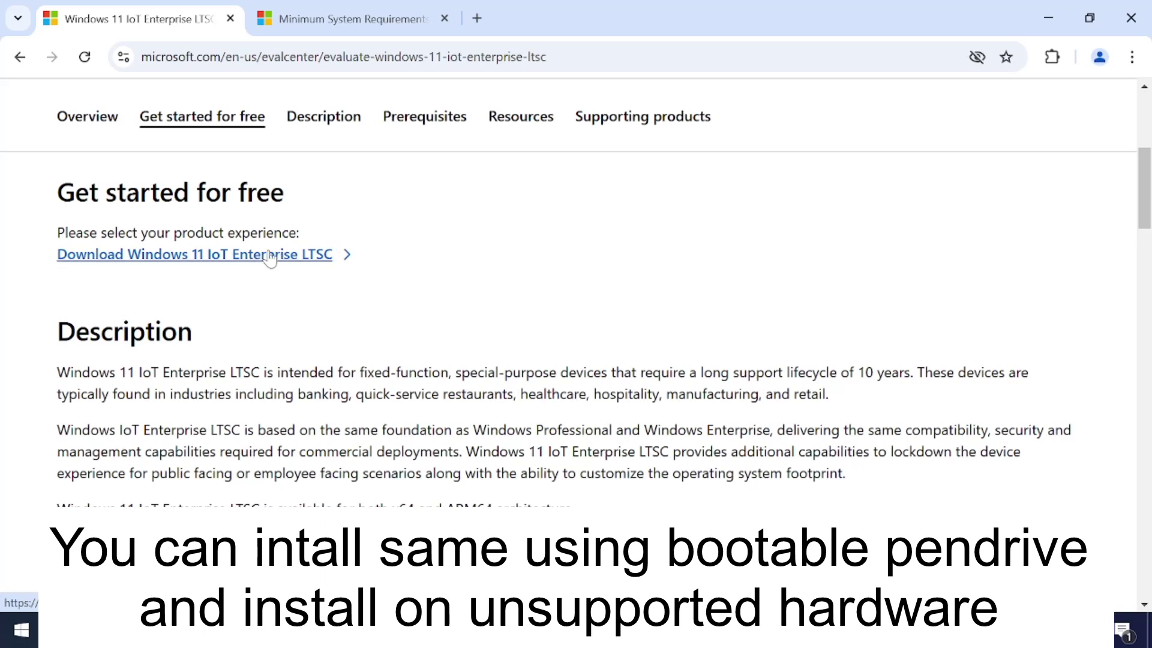
click(345, 19)
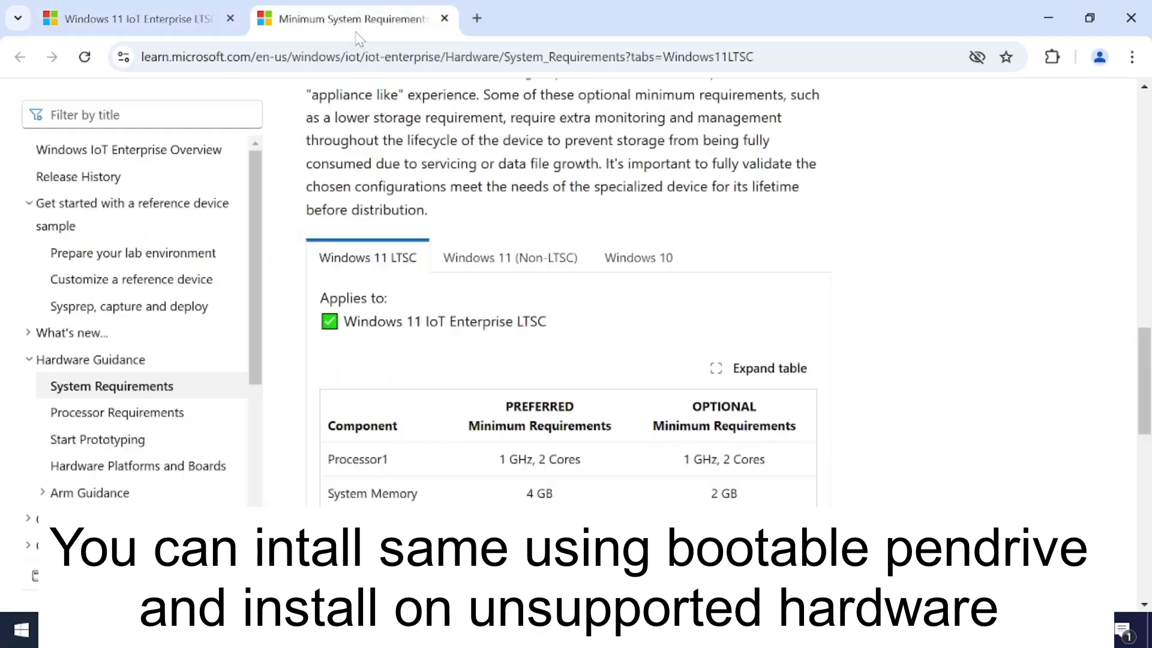
scroll(458, 446, down, 3)
Highlight the processor, 4 GB/2 GB memory and 64 GB/16 GB storage requirements
drag(346, 279, 783, 286)
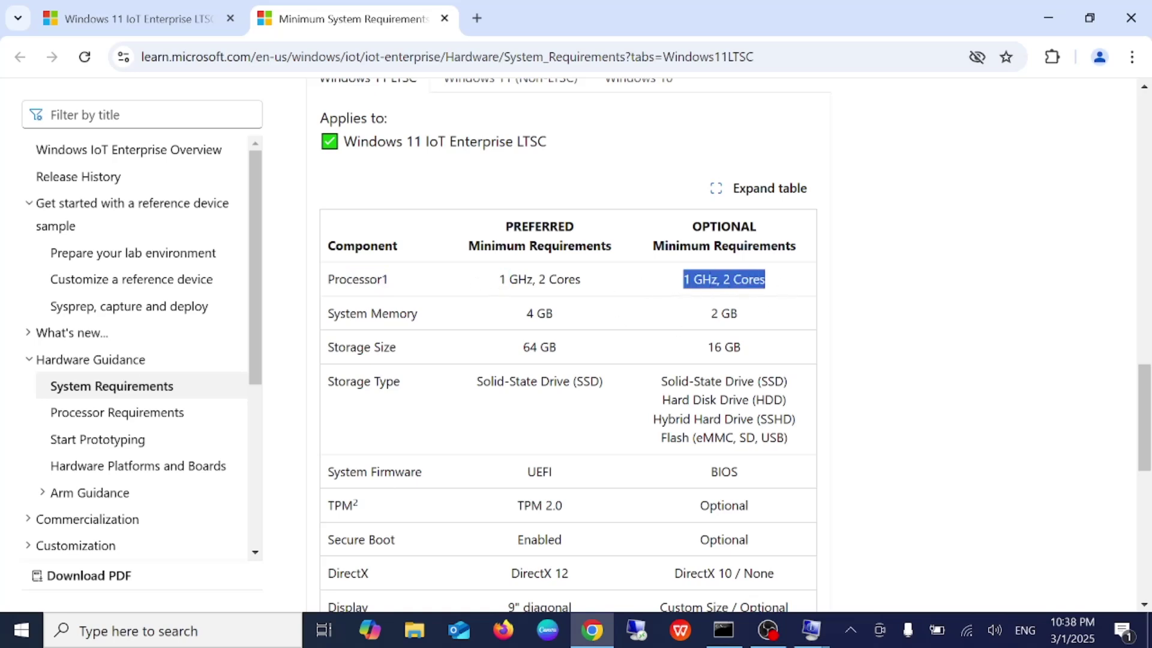
drag(369, 313, 752, 333)
drag(345, 347, 564, 354)
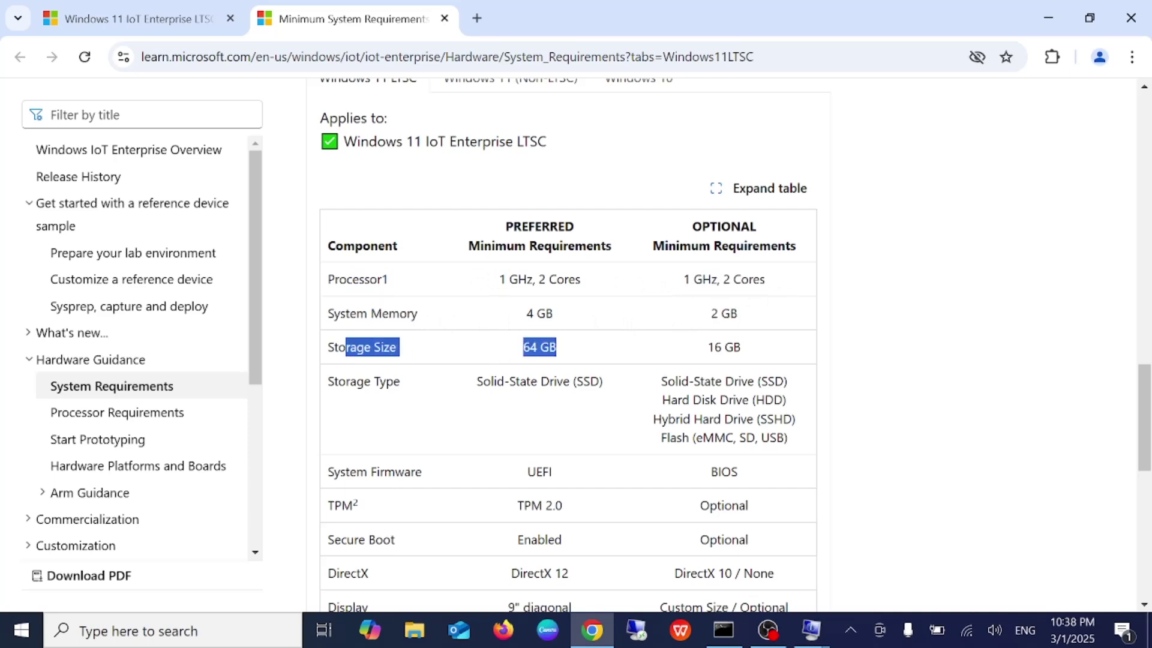
drag(699, 346, 746, 355)
Highlight the UEFI/BIOS firmware, TPM 2.0 and Secure Boot requirements
scroll(711, 354, down, 3)
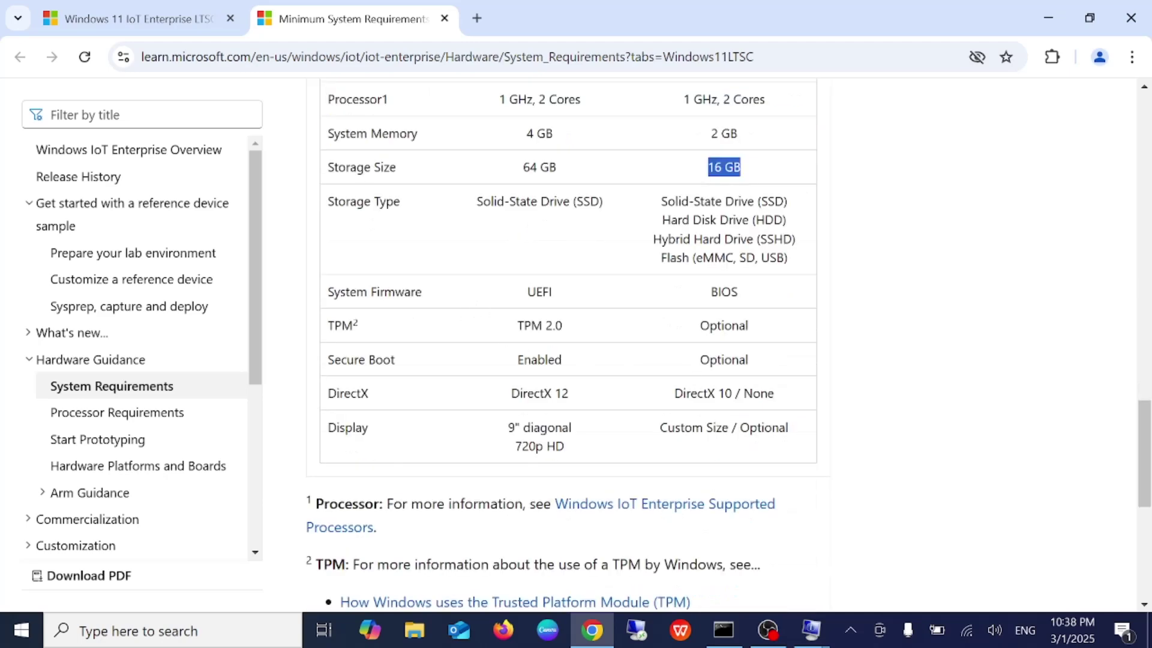
drag(394, 292, 568, 293)
drag(717, 292, 779, 290)
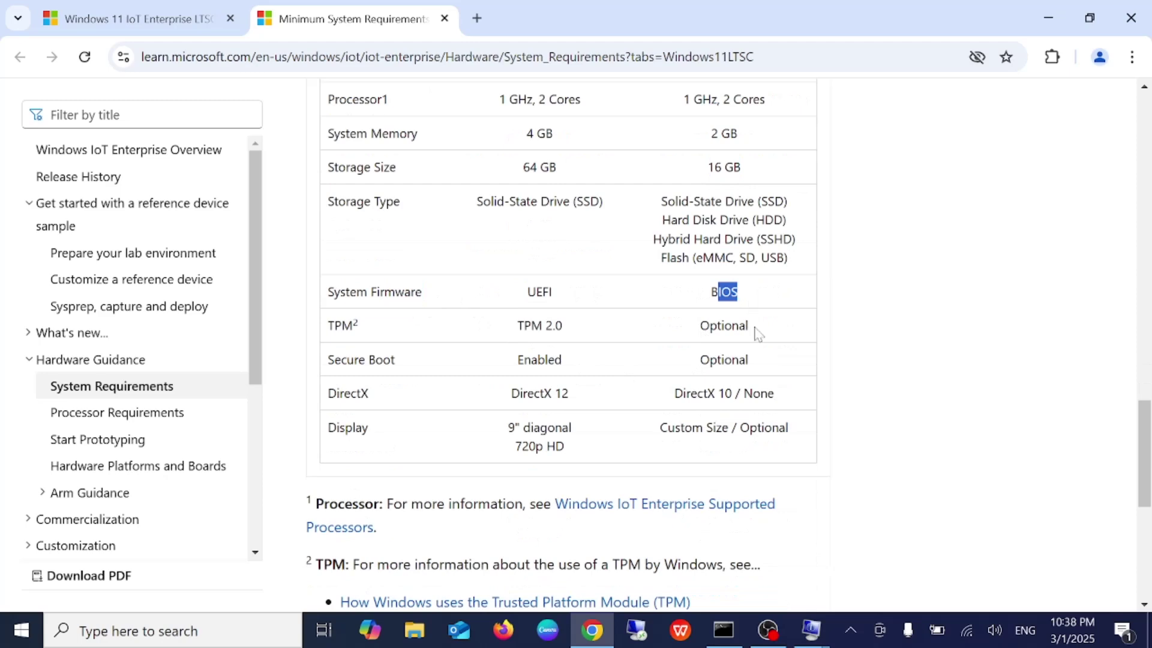
drag(485, 330, 575, 329)
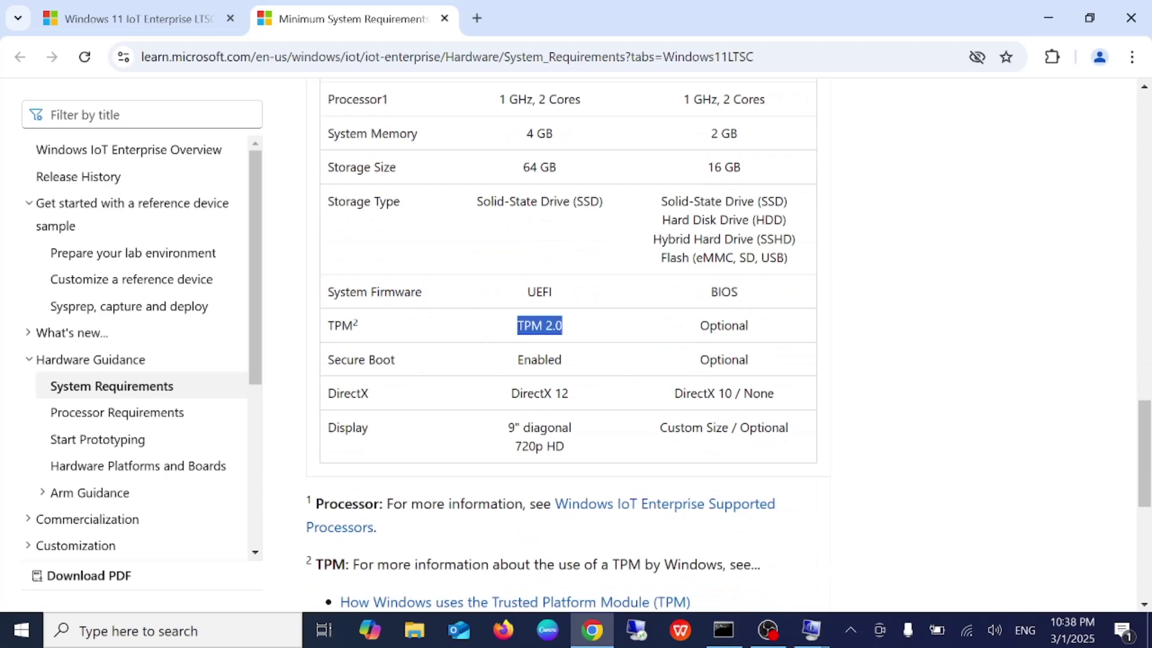
drag(341, 360, 663, 362)
click(563, 366)
Highlight the product name in the Applies-to line and return to the evaluation page
scroll(591, 427, up, 4)
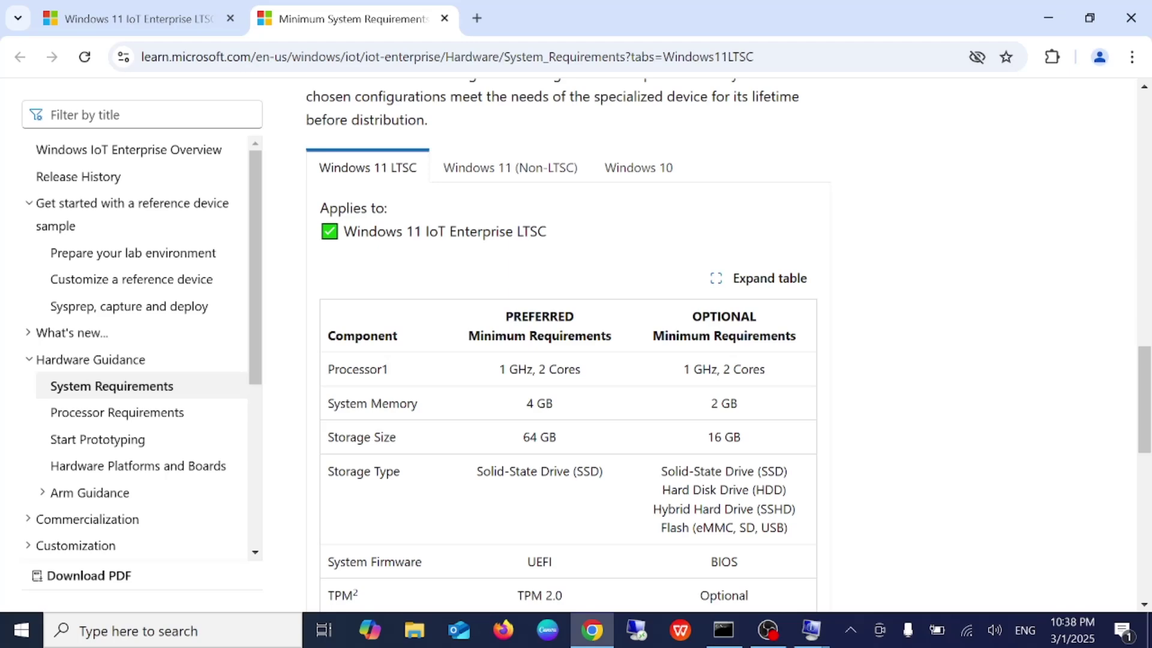
drag(357, 232, 469, 232)
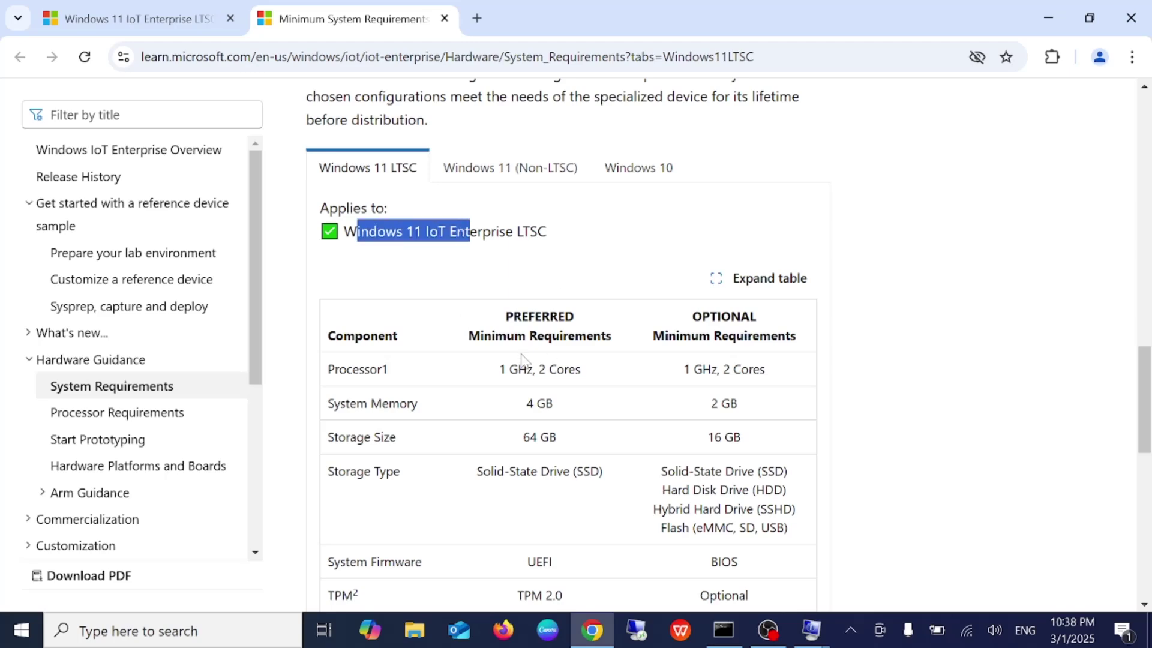
click(110, 31)
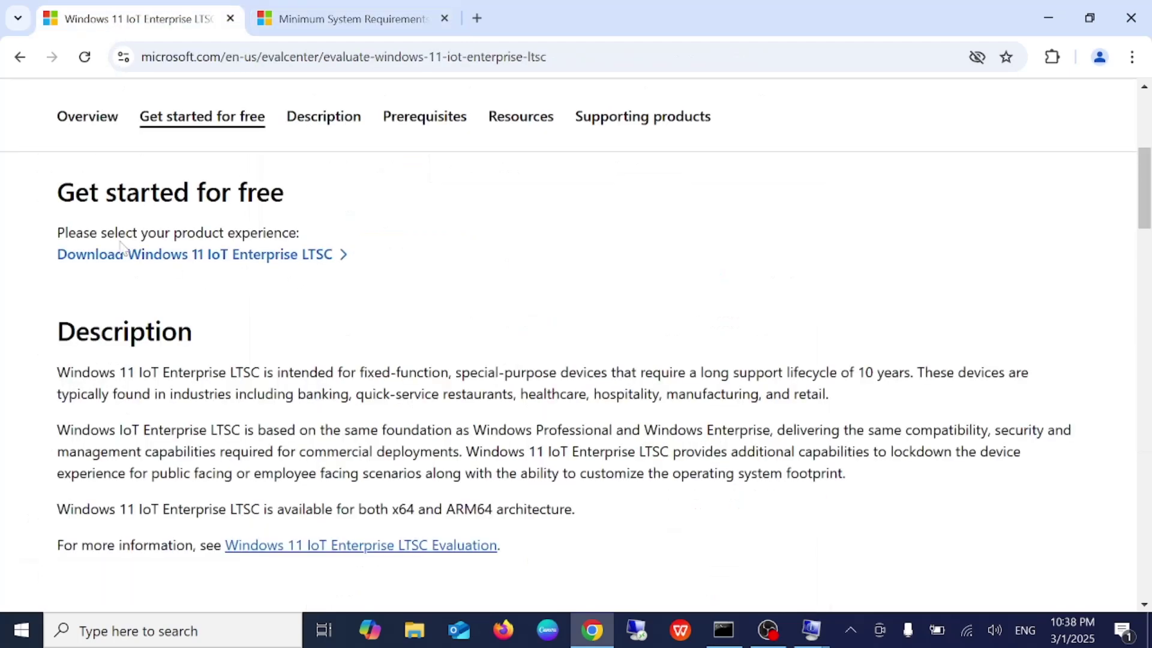
Start the Windows 11 IoT Enterprise LTSC download and move to the new registration tab
click(145, 257)
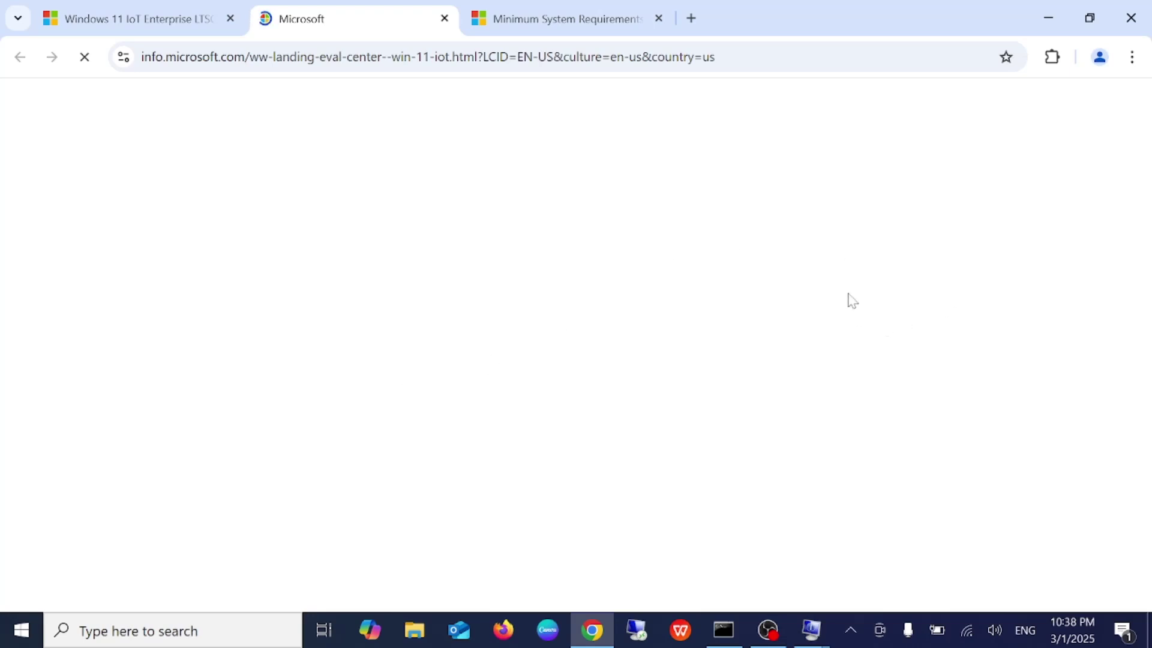
click(143, 27)
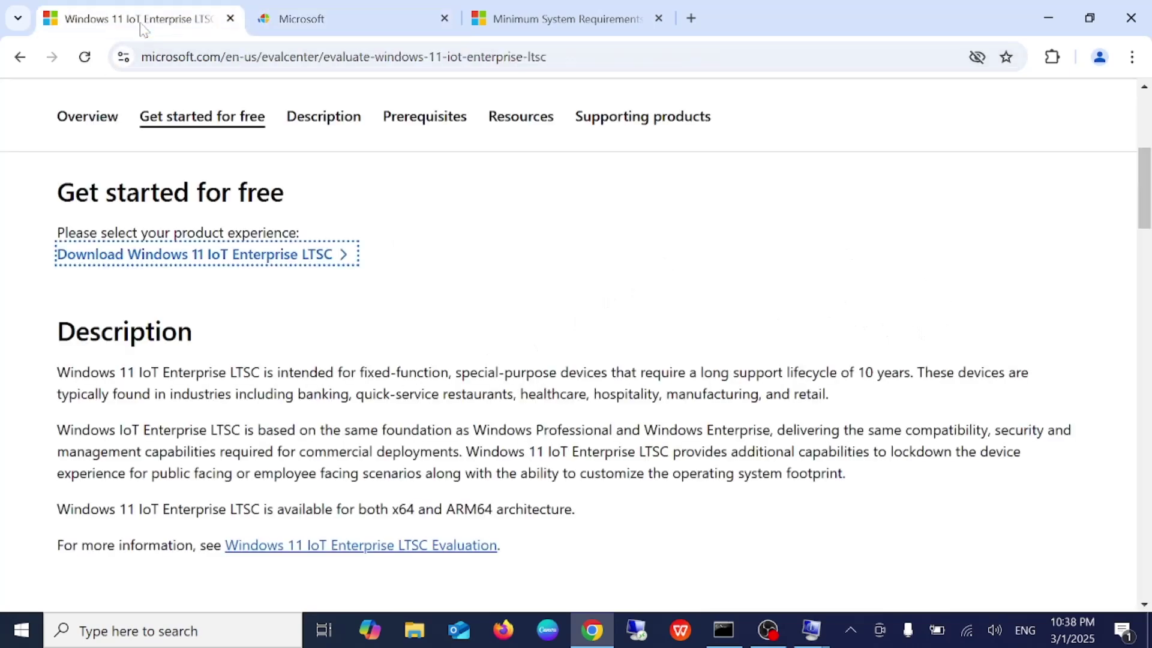
scroll(276, 420, down, 3)
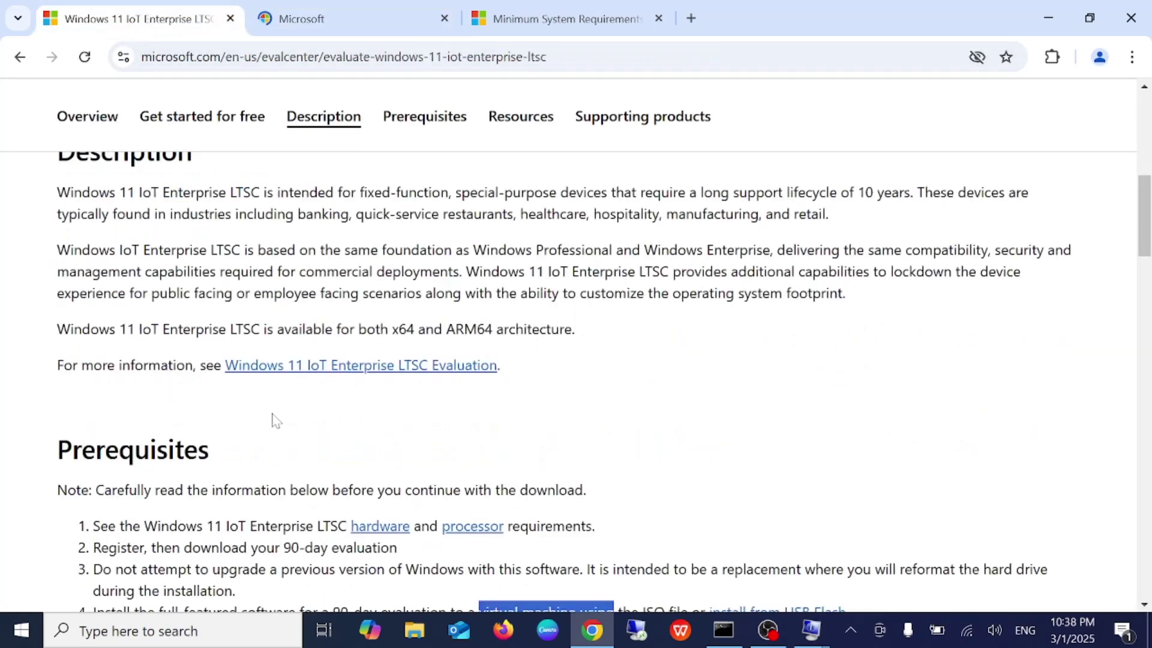
scroll(276, 420, down, 3)
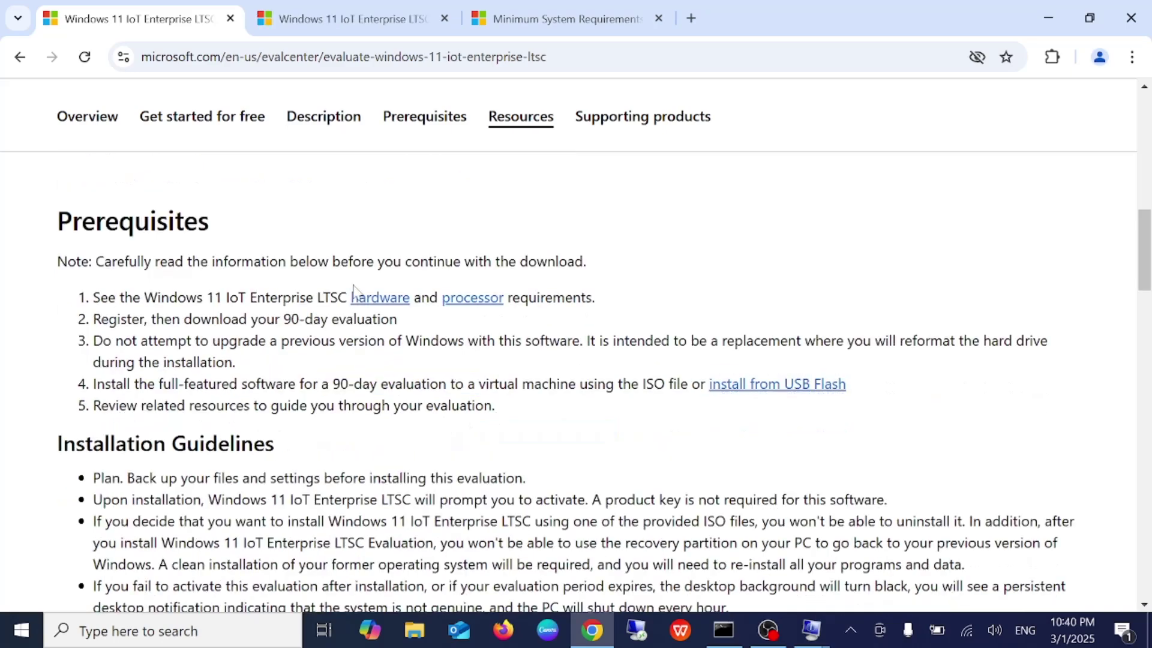
scroll(353, 290, up, 10)
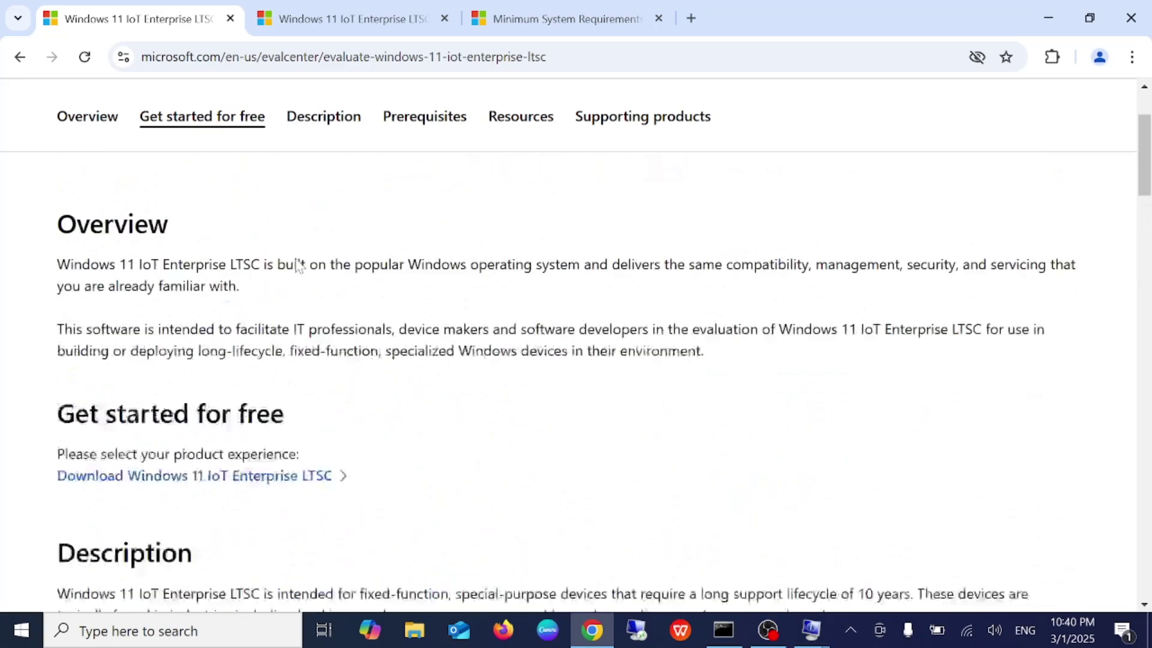
scroll(239, 442, down, 2)
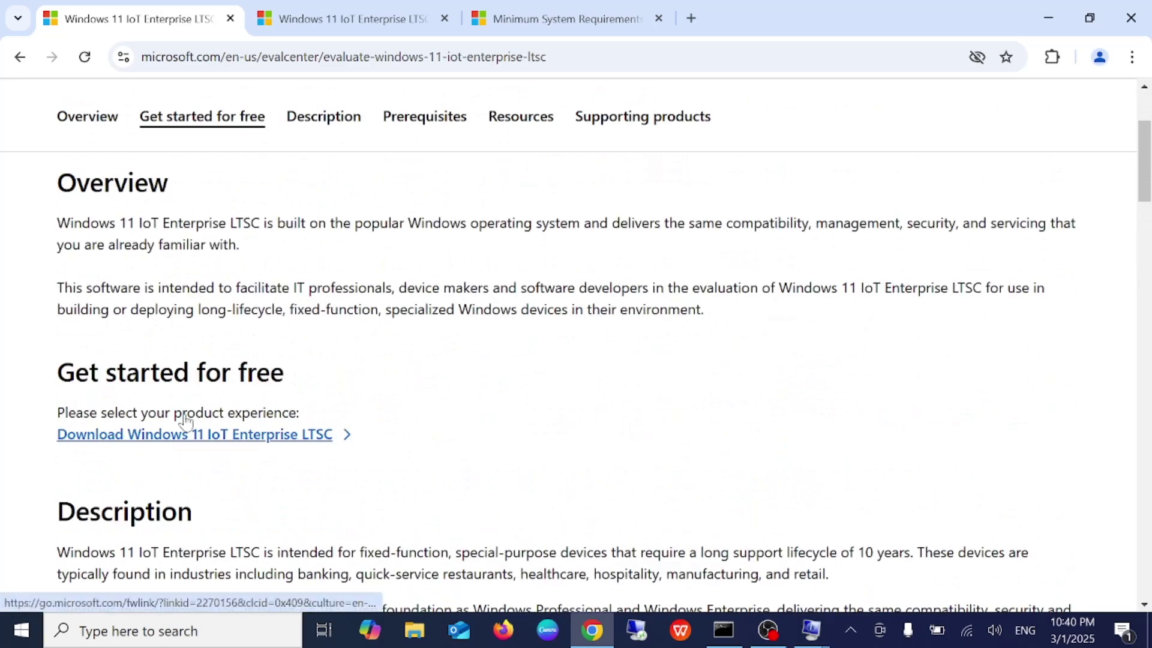
click(336, 19)
scroll(505, 399, down, 4)
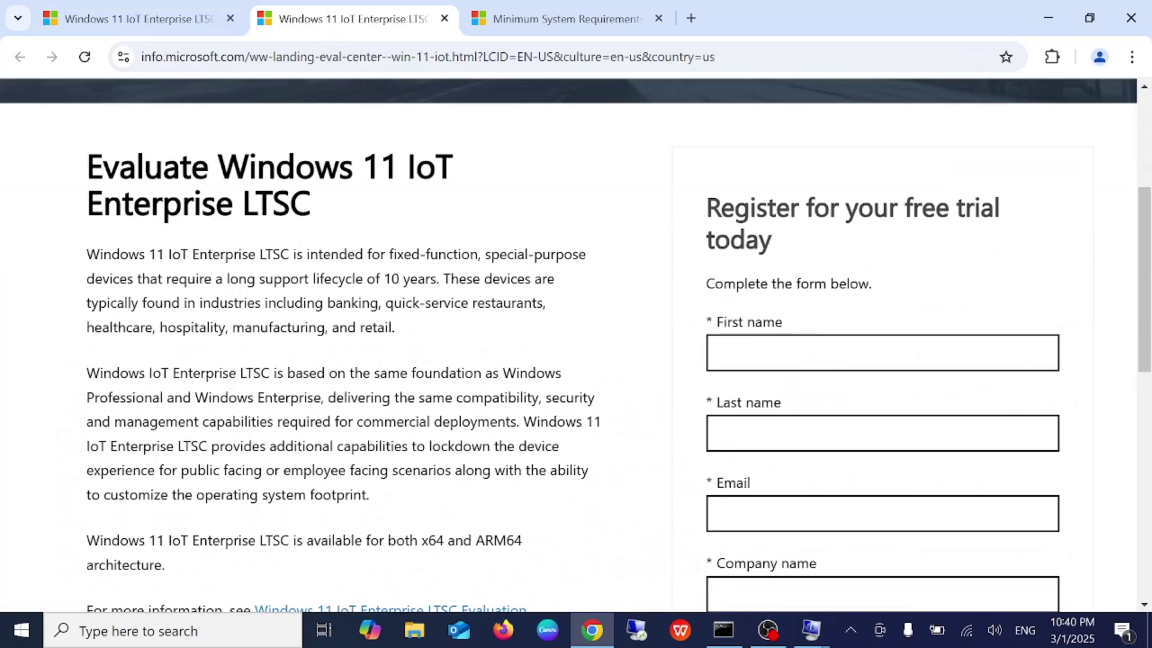
Fill in the first name, last name and e-mail address fields
click(882, 352)
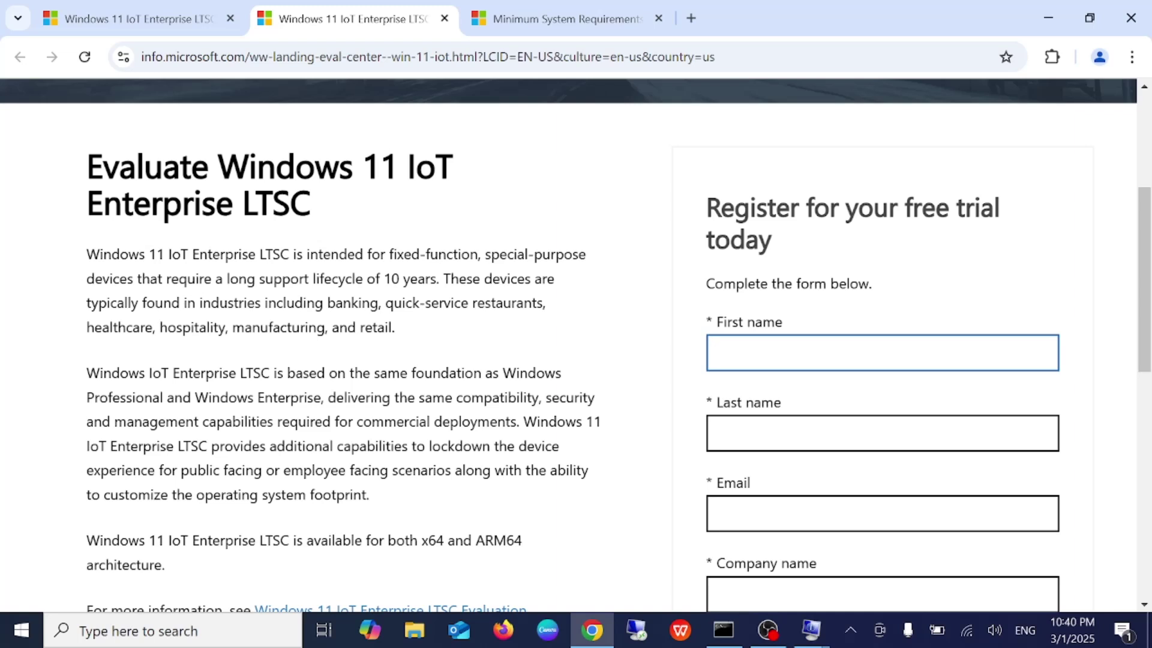
text(tec)
text(how f)
text(ix)
text( tech)
key(Tab)
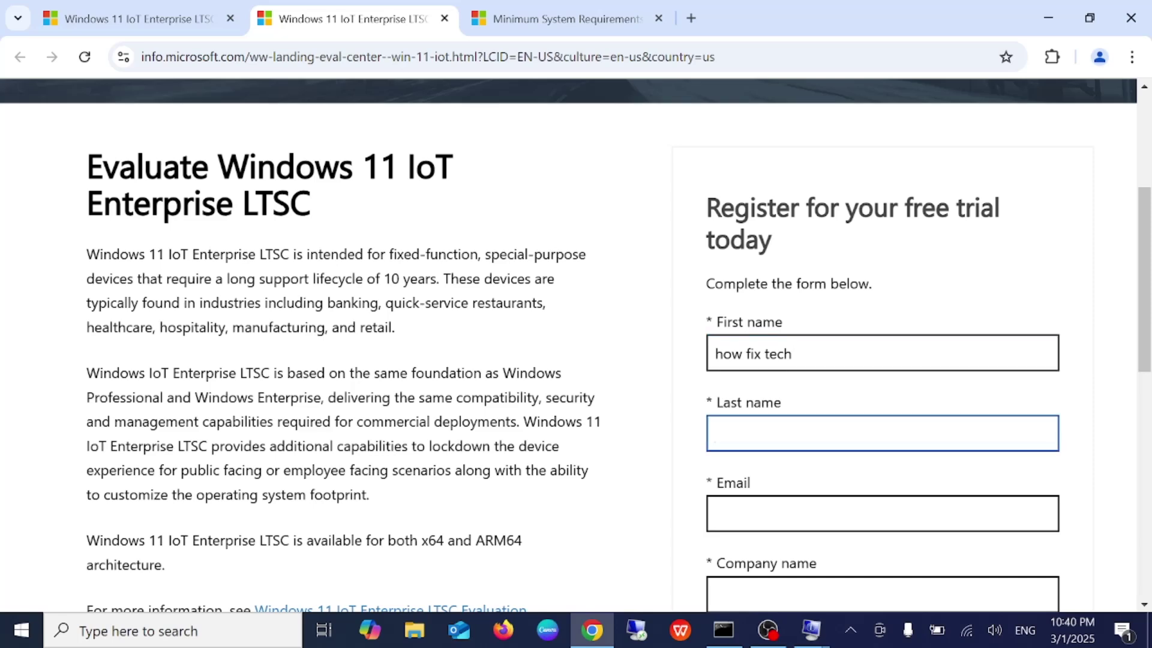
text(fix)
scroll(576, 345, down, 3)
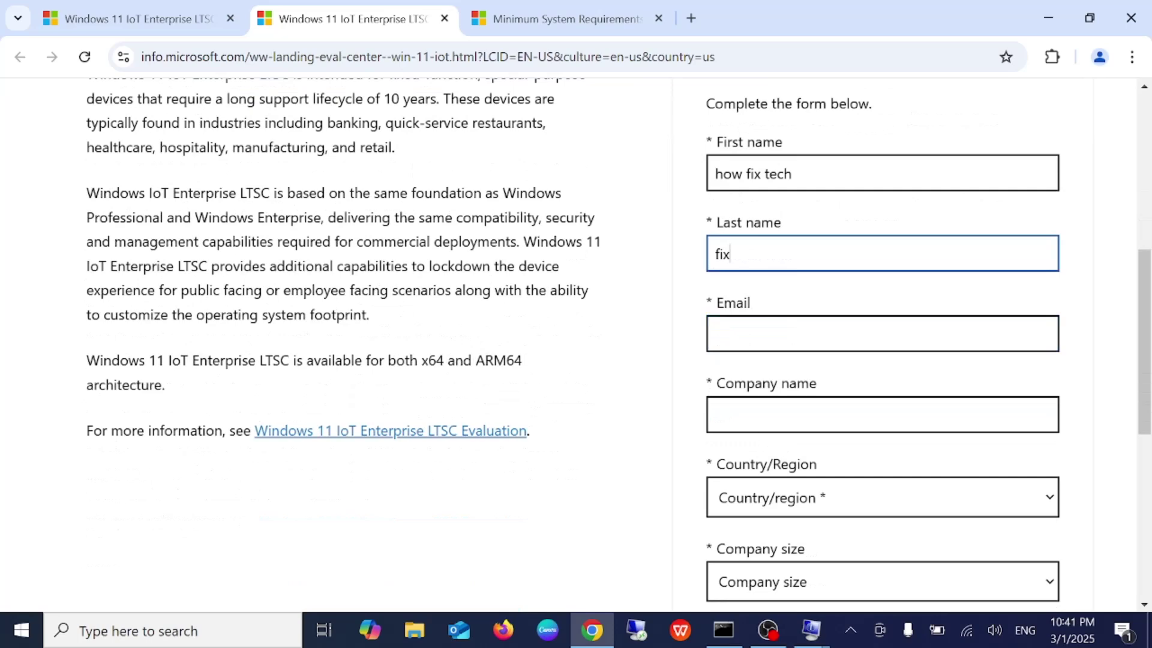
key(Tab)
text(te)
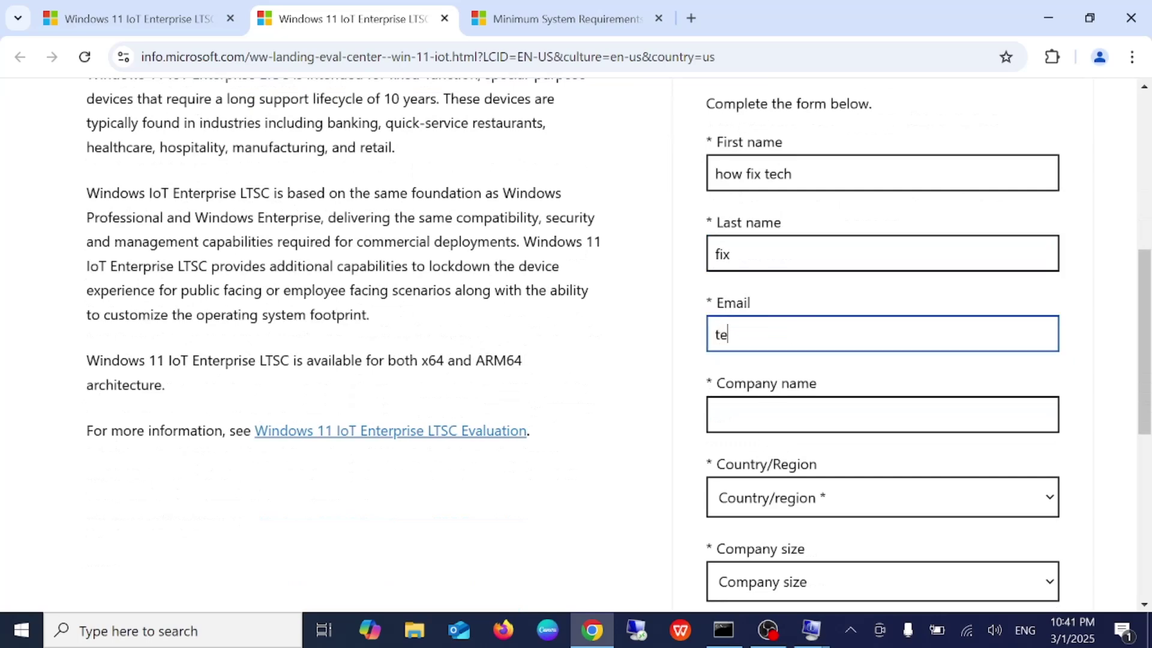
text(st@gmail.com)
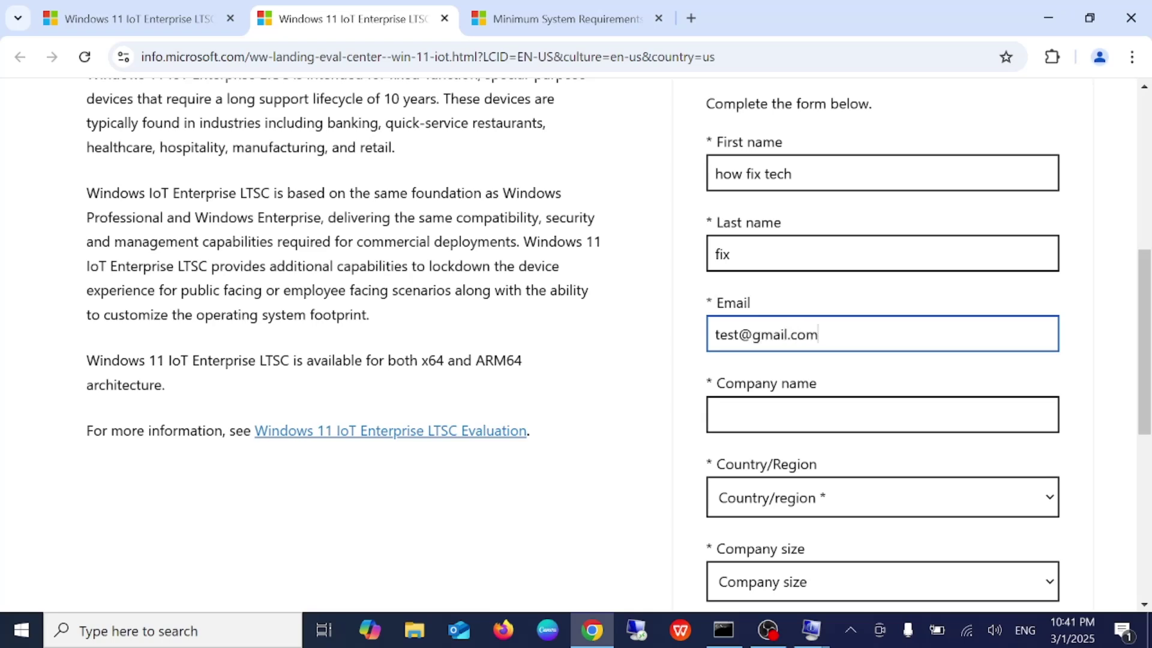
Enter 'How to fix tech' as the company name
click(883, 414)
text(How to fix tech)
scroll(760, 417, down, 3)
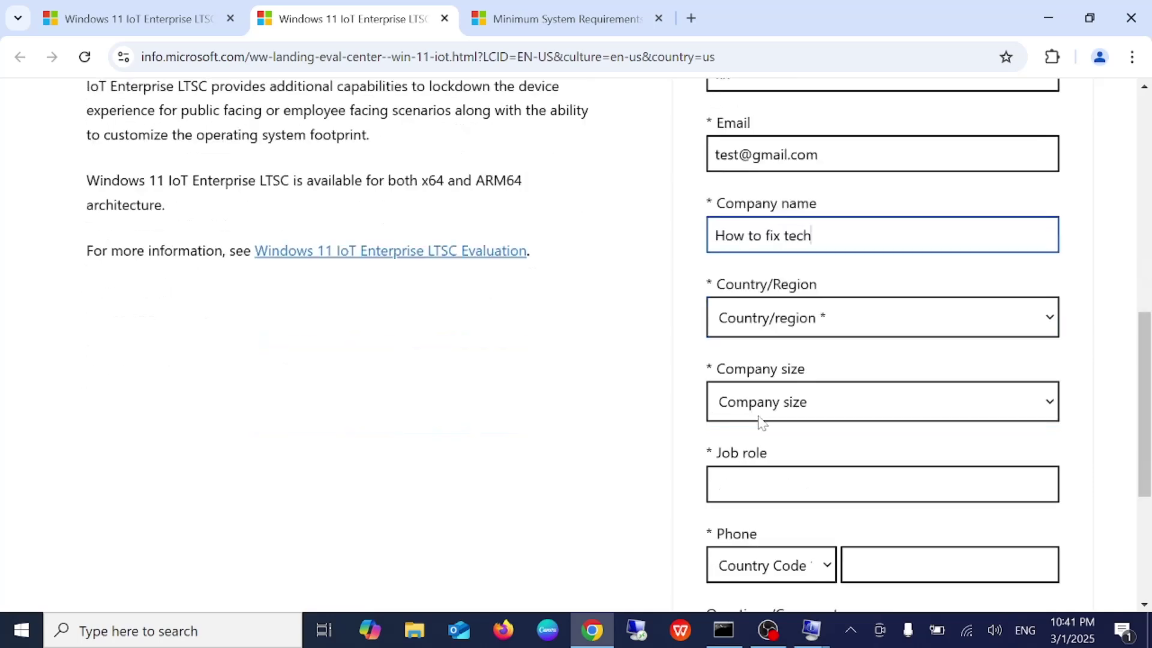
click(819, 327)
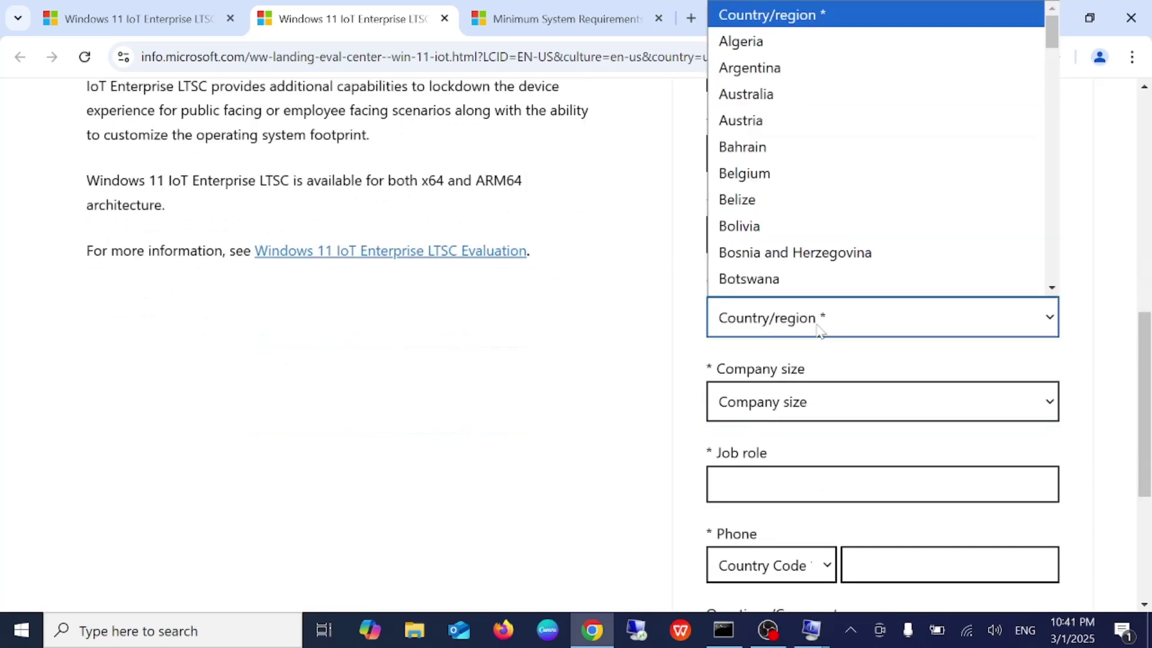
Set the Country/Region to India, correcting an accidental Iceland choice
key(i)
click(776, 293)
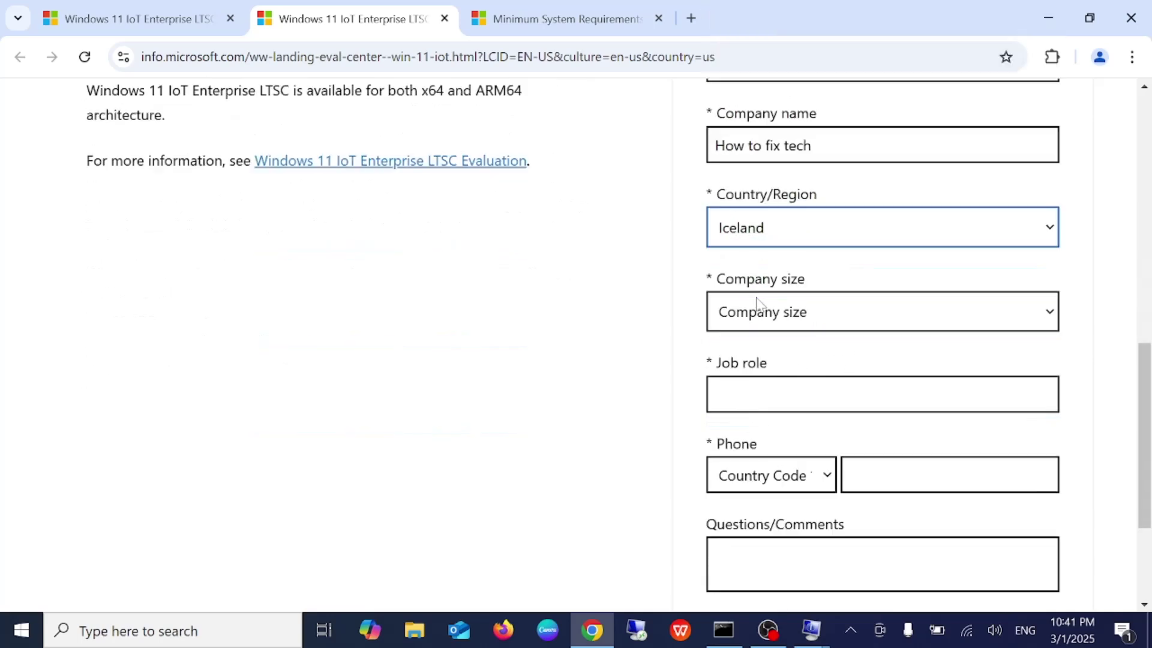
click(730, 233)
scroll(777, 424, down, 2)
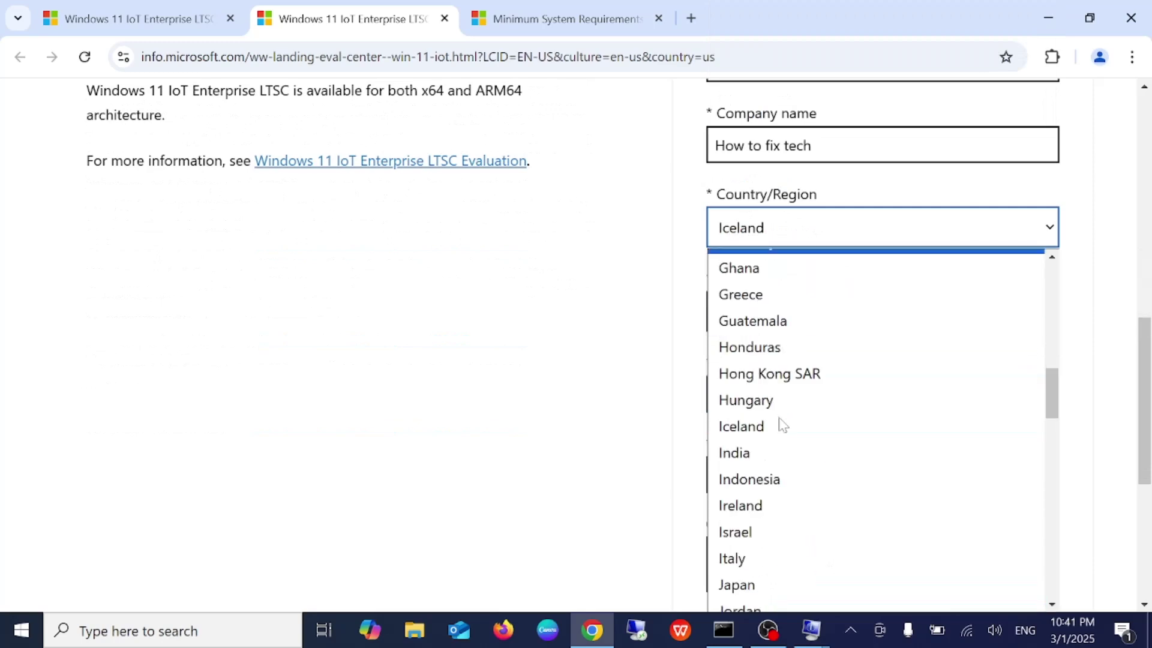
click(737, 452)
Enter 'test' as the job role and move to the phone number field
click(740, 395)
text(test)
click(949, 474)
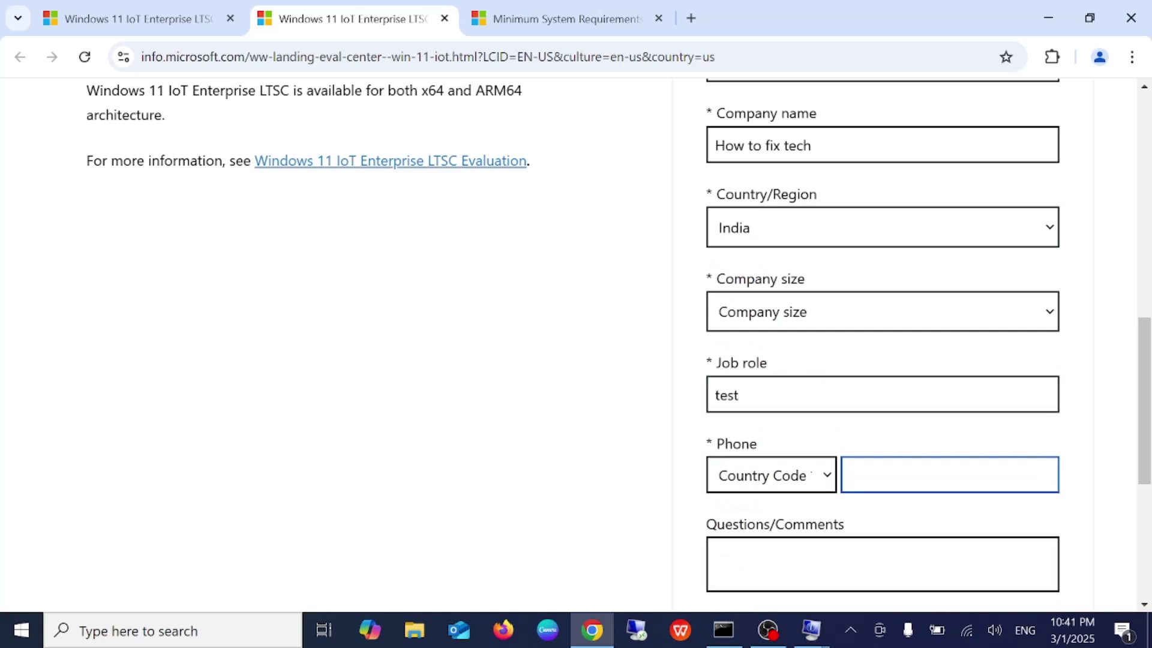
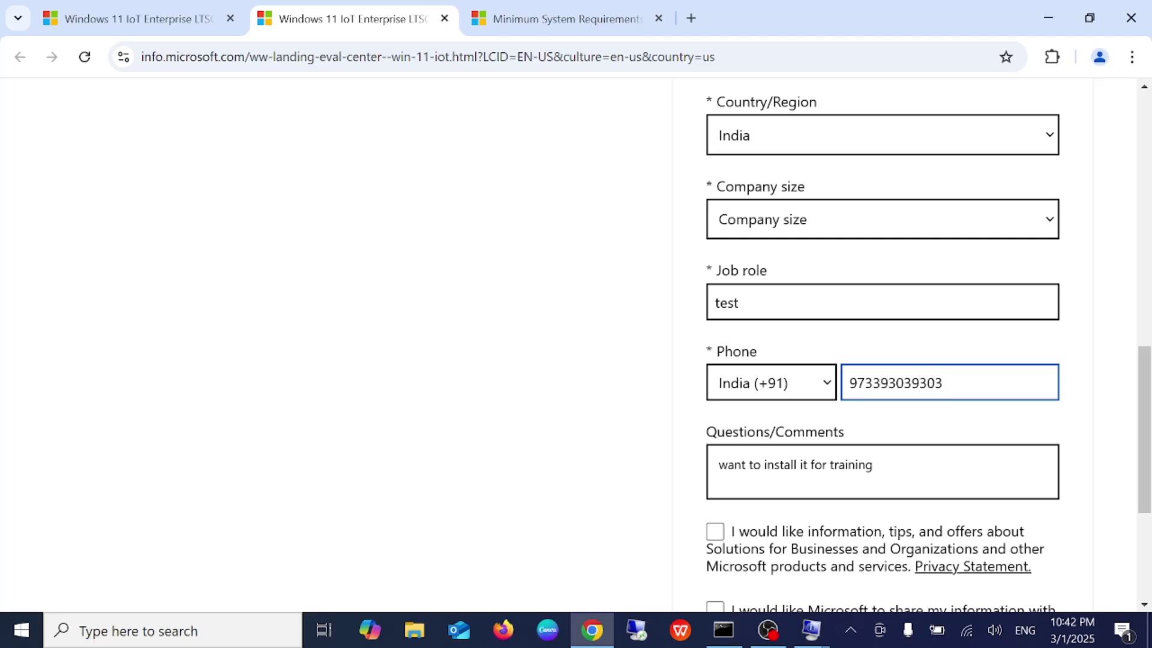
Enter the phone number, set Company size to 2-4, and submit the evaluation download form
scroll(783, 522, down, 3)
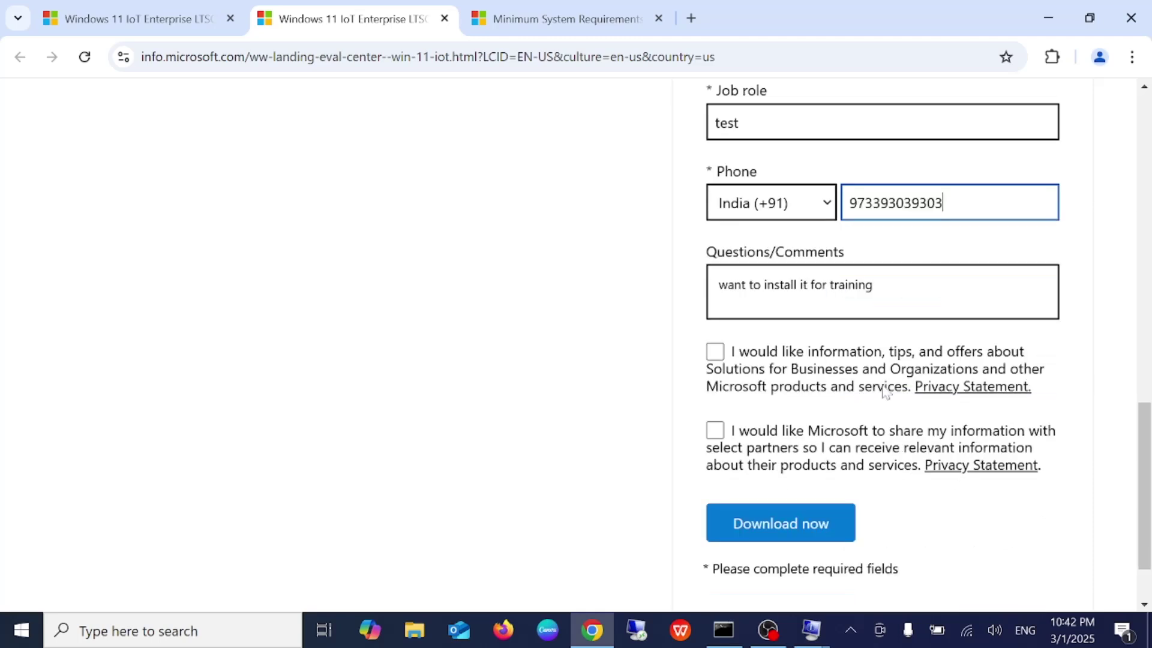
click(784, 522)
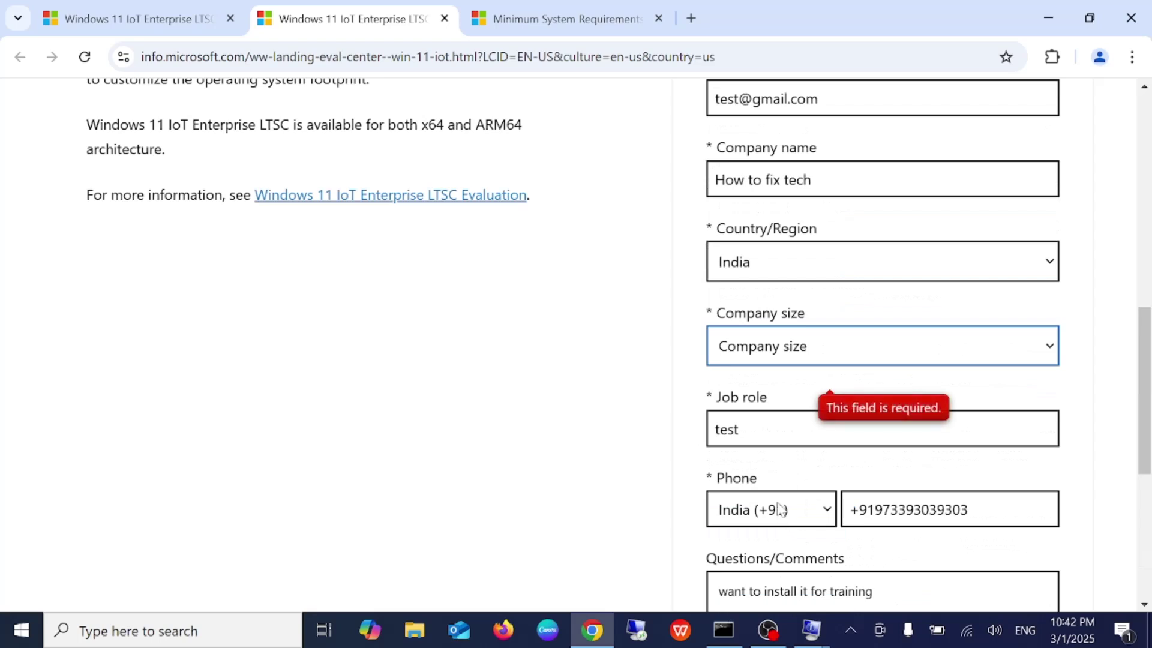
click(884, 349)
click(756, 432)
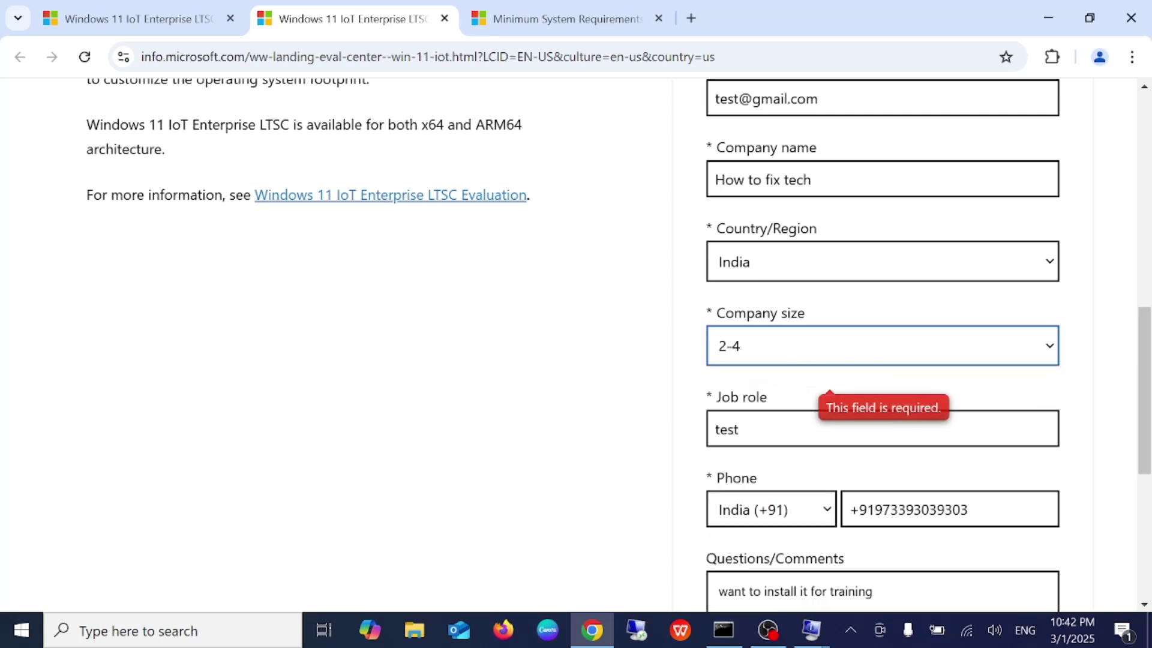
scroll(576, 341, down, 5)
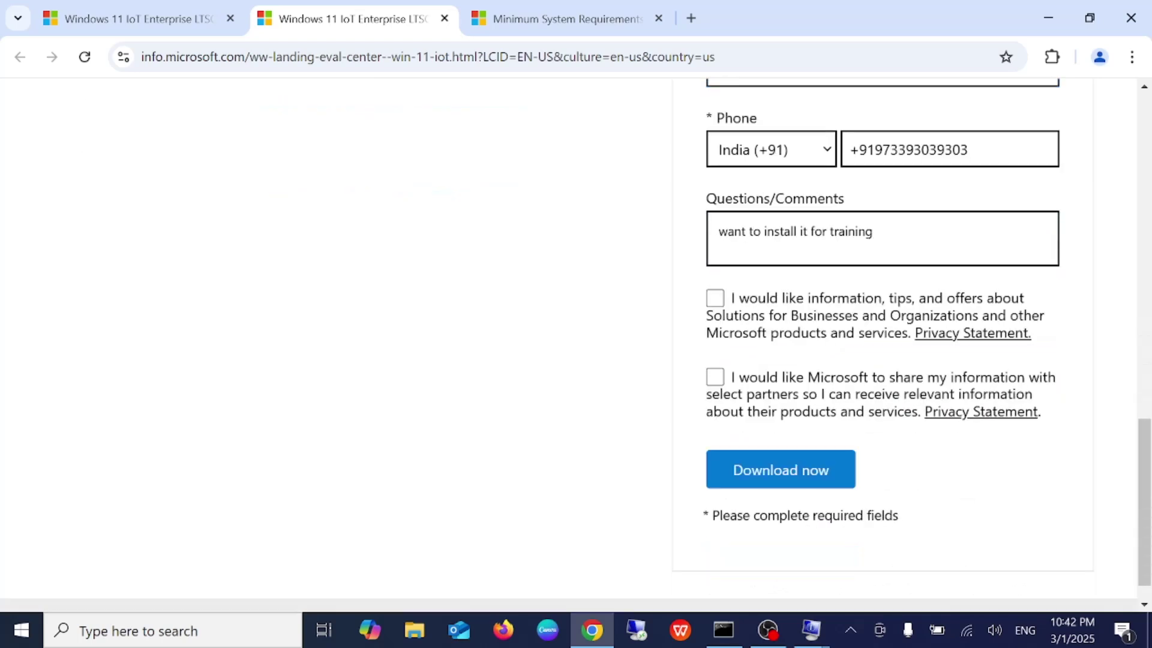
click(771, 467)
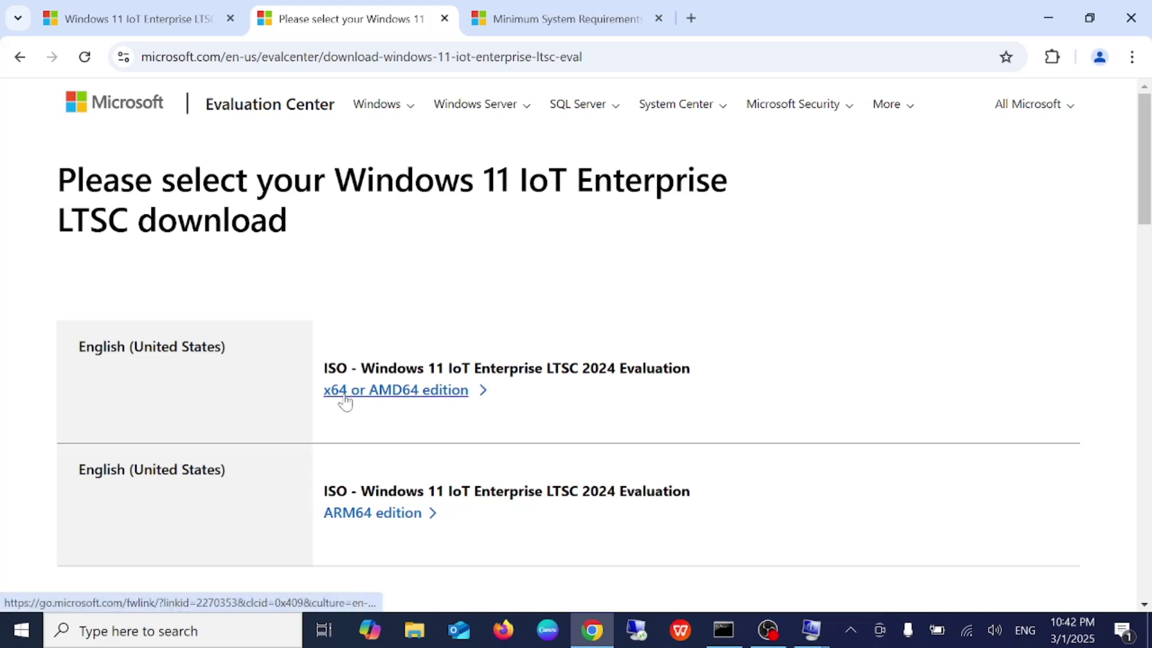
Start downloading the 4.7 GB x64 Windows 11 IoT Enterprise LTSC 2024 ISO and check its progress
click(367, 396)
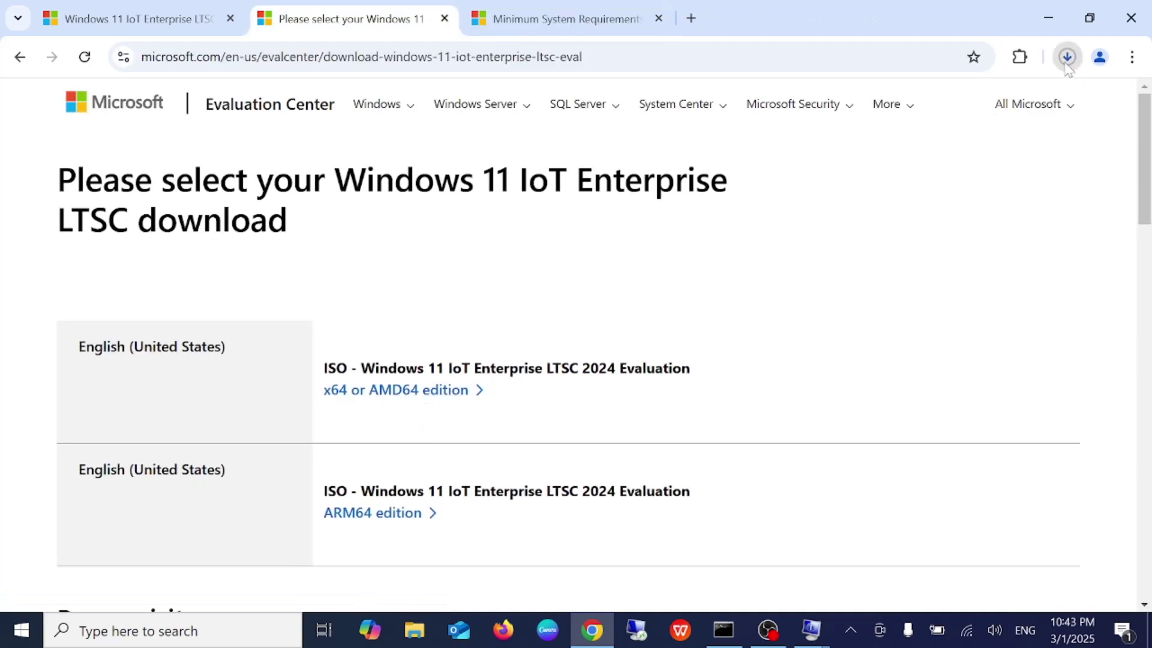
click(1065, 60)
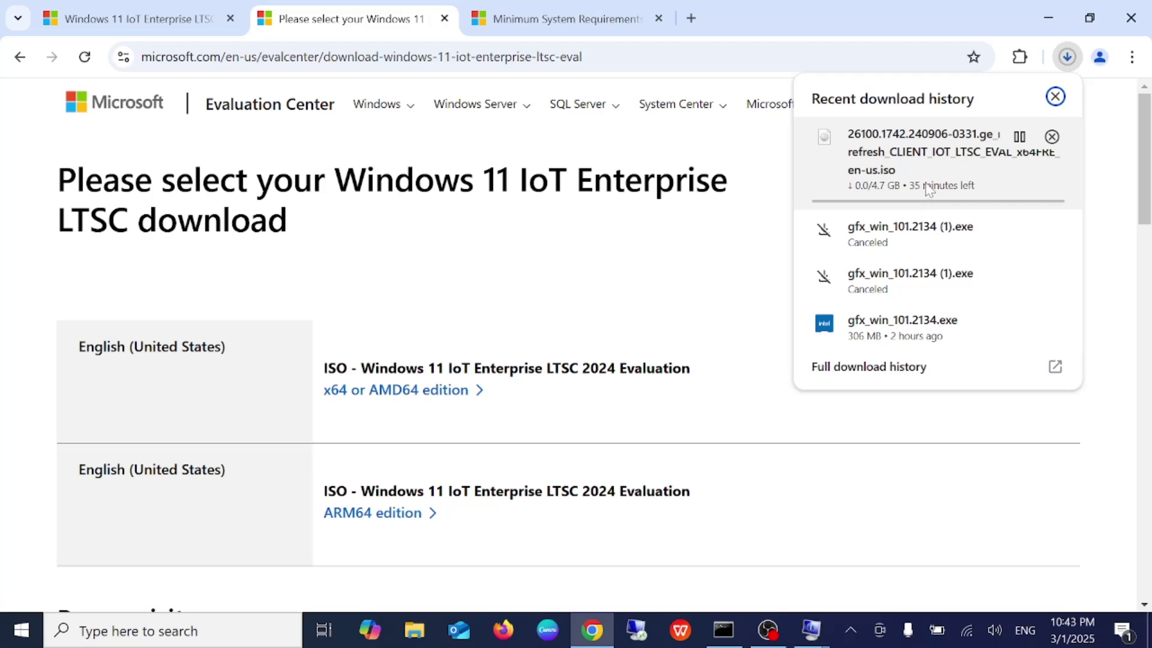
click(239, 24)
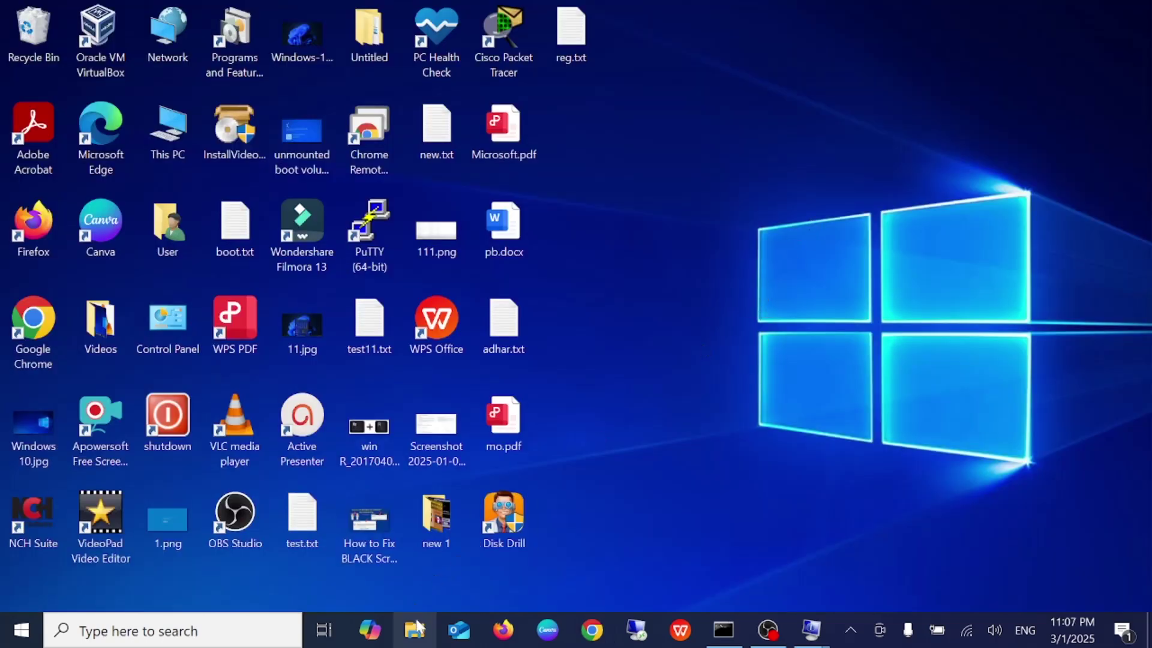
Launch Oracle VM VirtualBox from the desktop and begin creating a new virtual machine
click(414, 630)
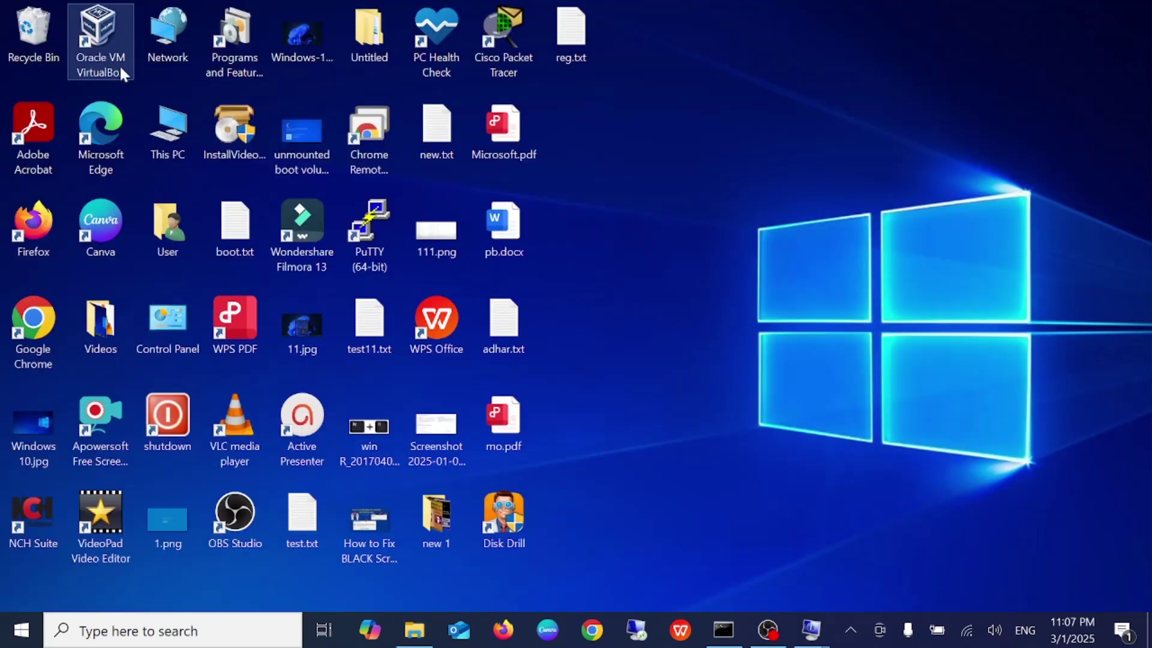
double_click(120, 63)
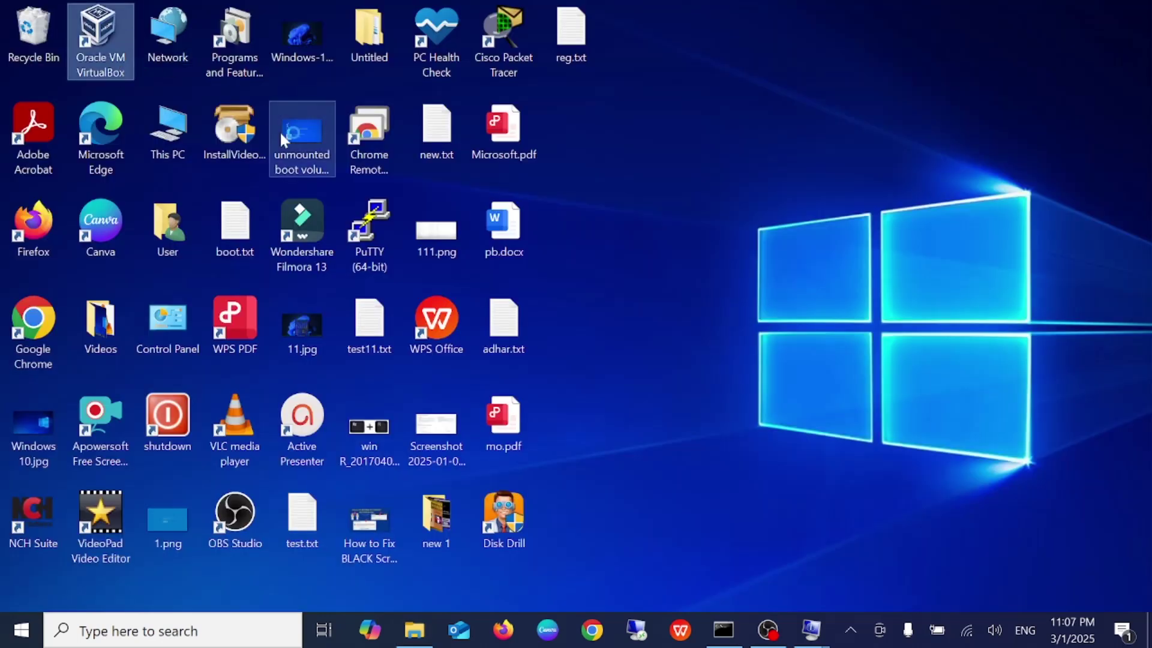
mouse_move(246, 124)
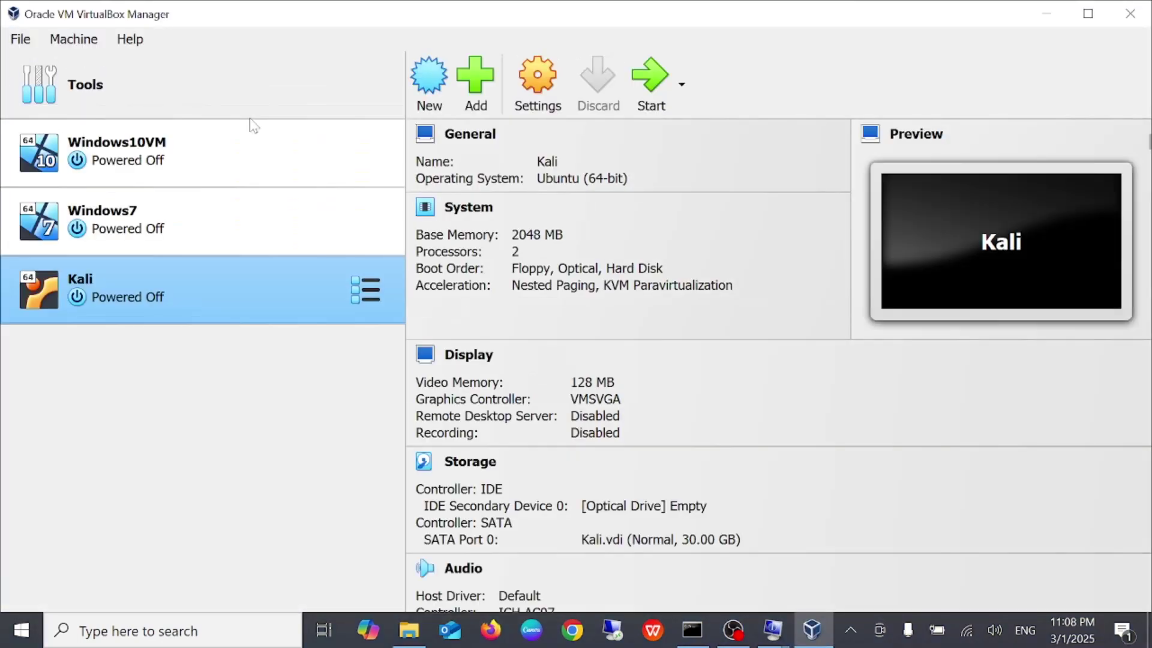
click(430, 78)
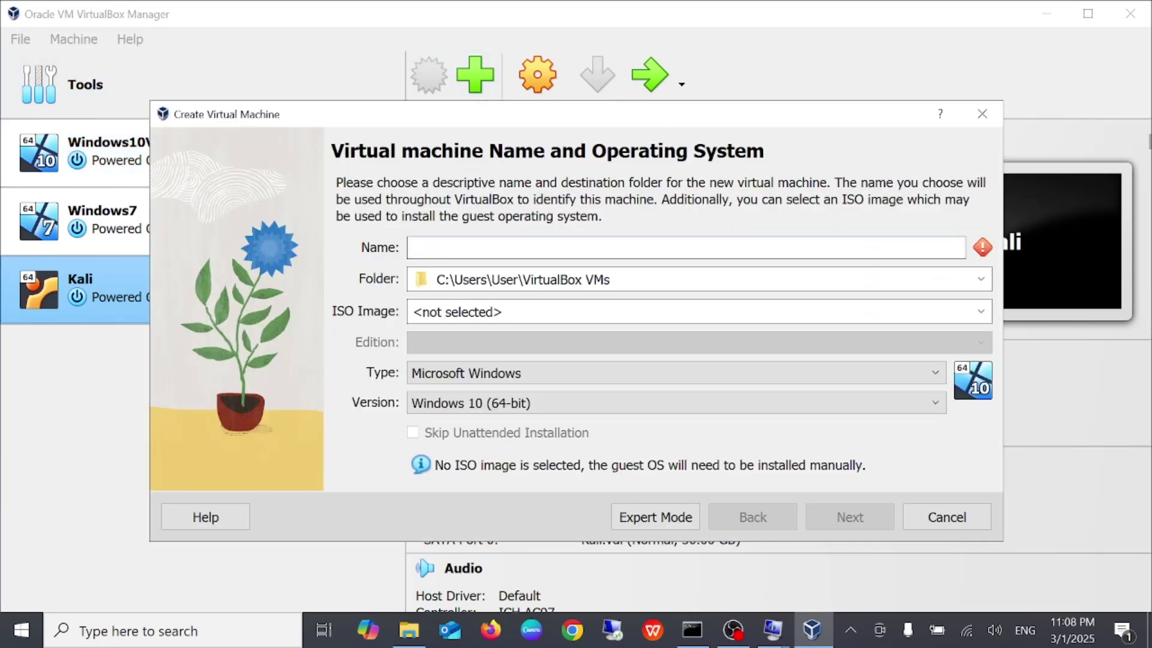
Name the VM 'windows 11' and browse to drive E: for its storage folder
text(windows )
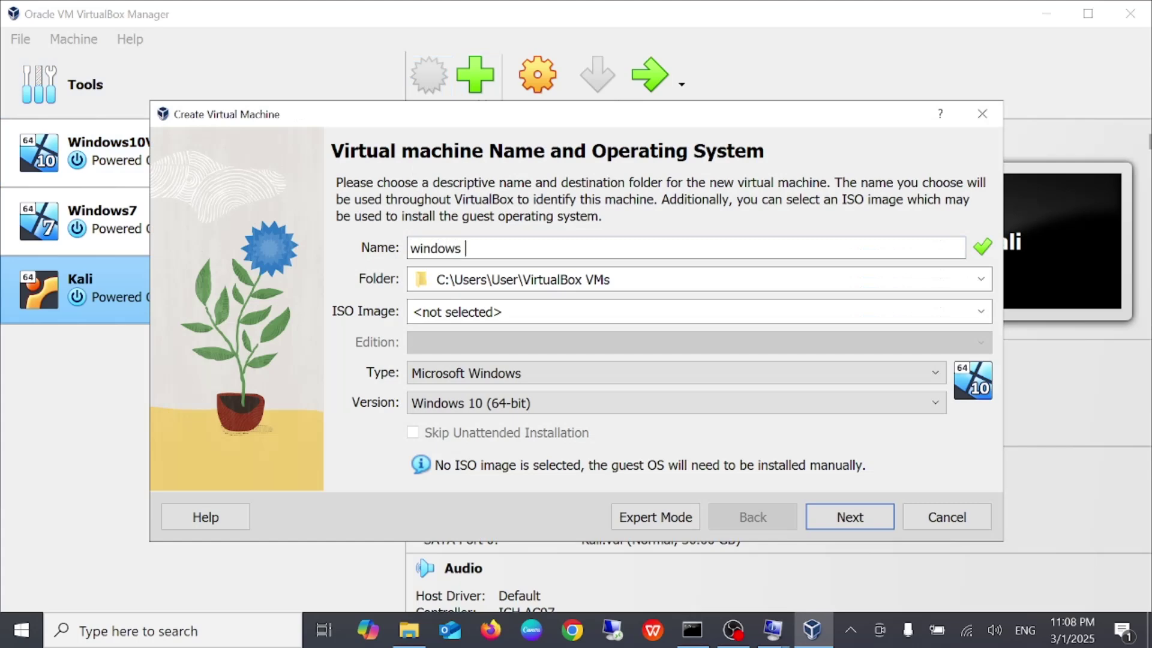
text(11 ltsc)
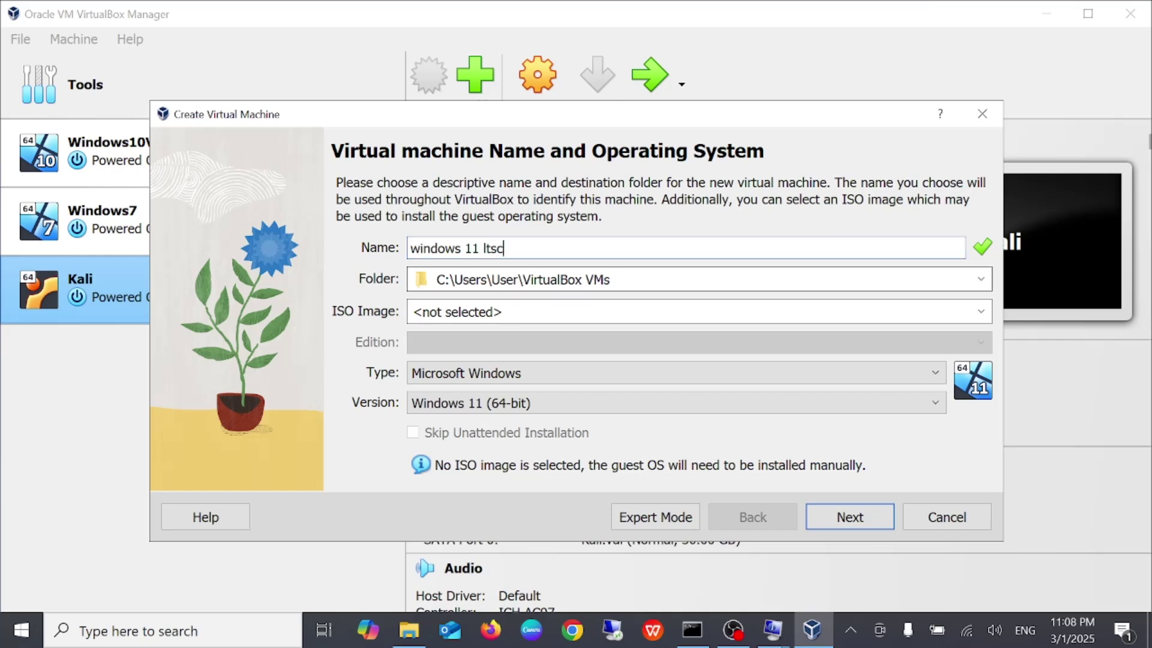
click(982, 280)
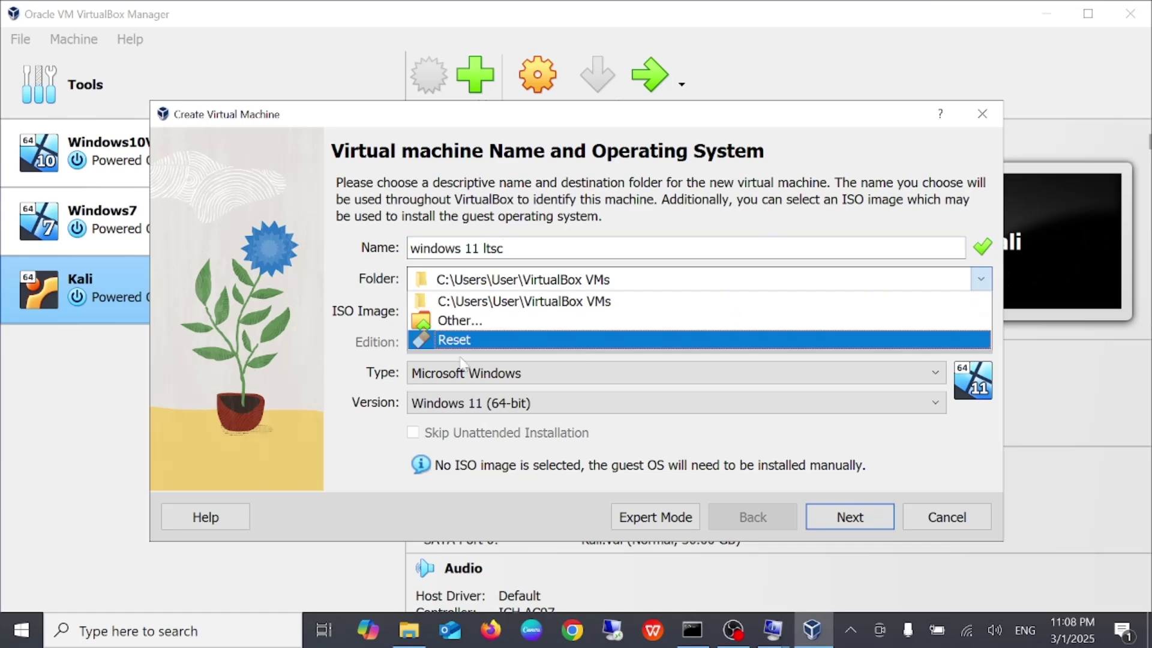
click(470, 321)
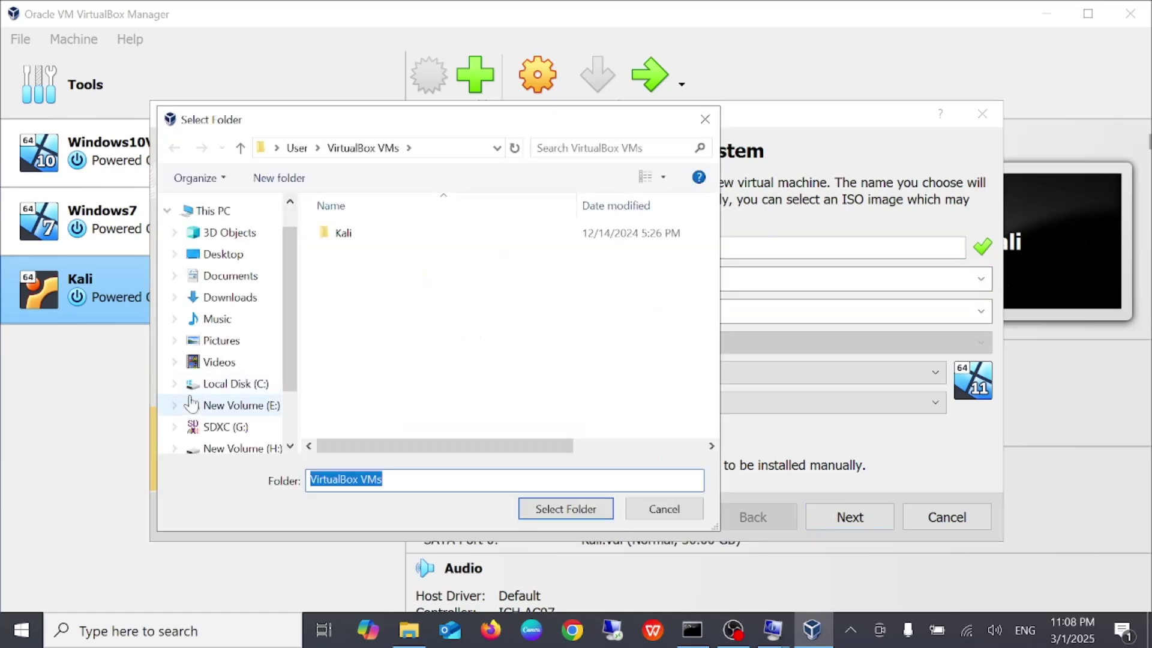
scroll(228, 383, down, 1)
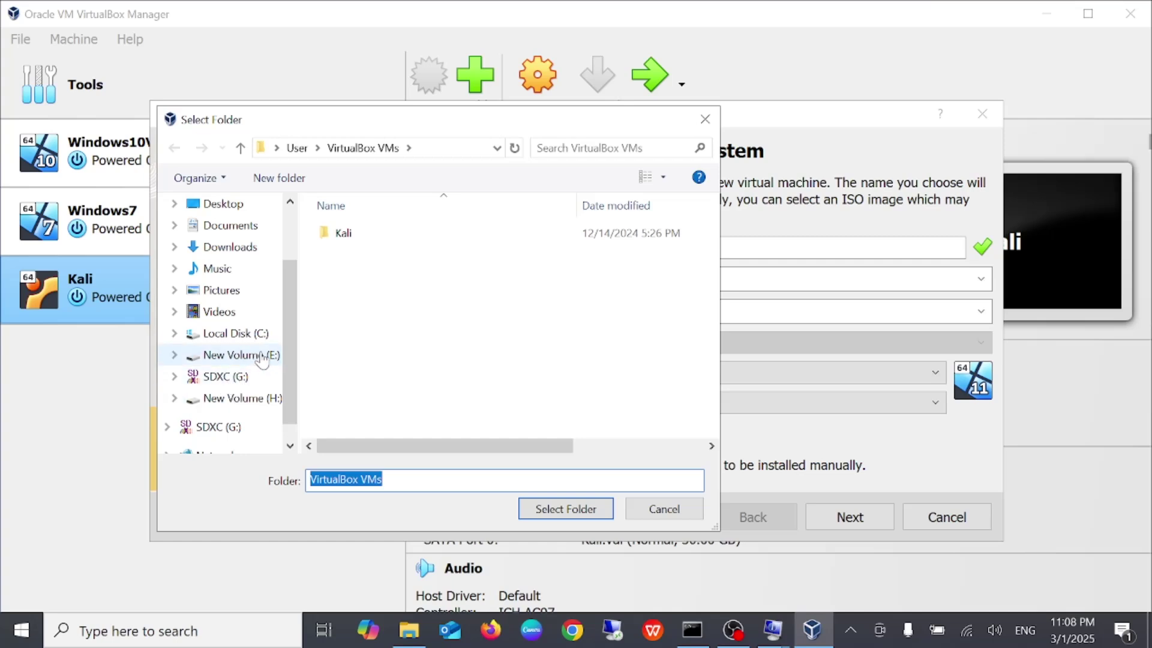
click(240, 361)
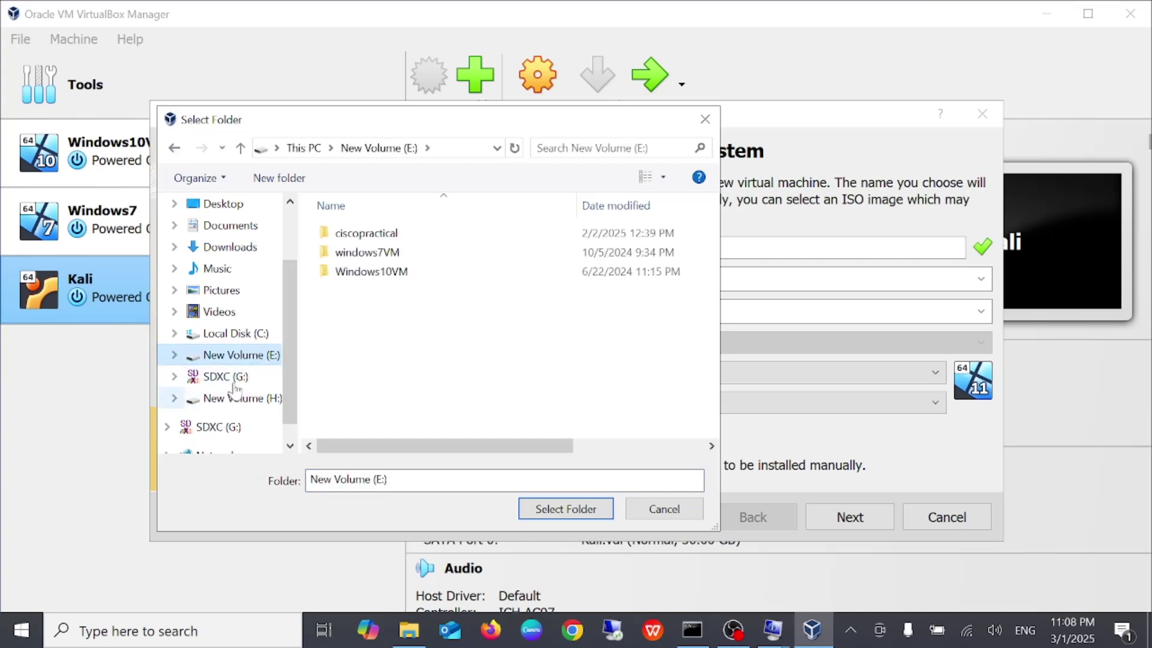
scroll(219, 309, up, 2)
click(215, 246)
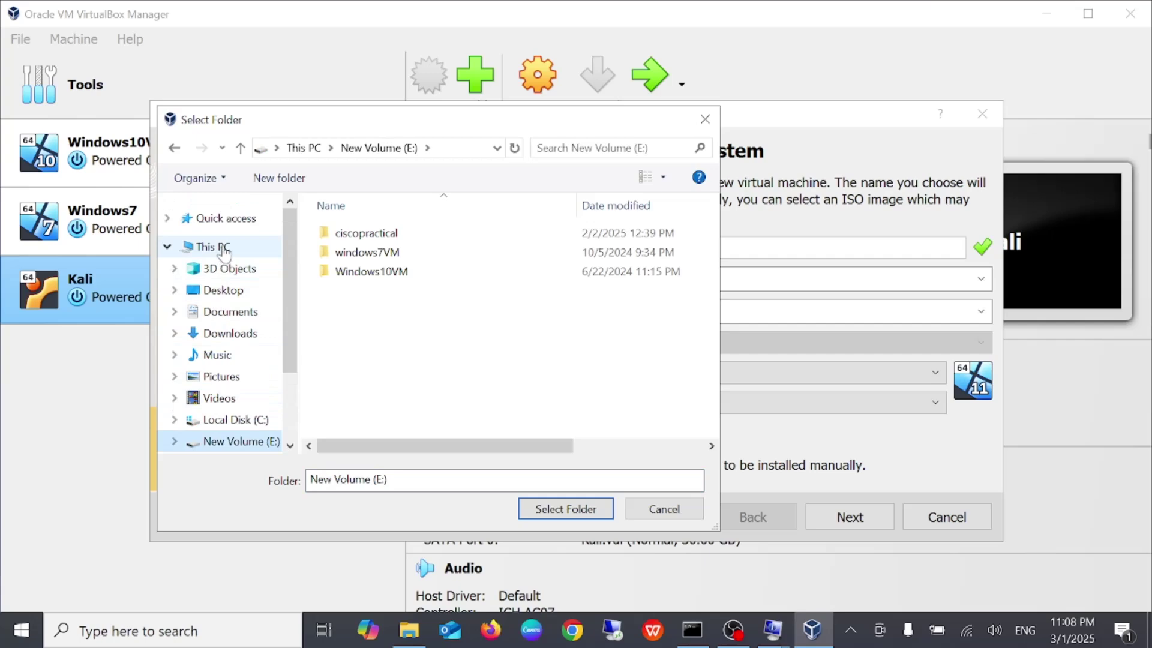
scroll(418, 332, down, 5)
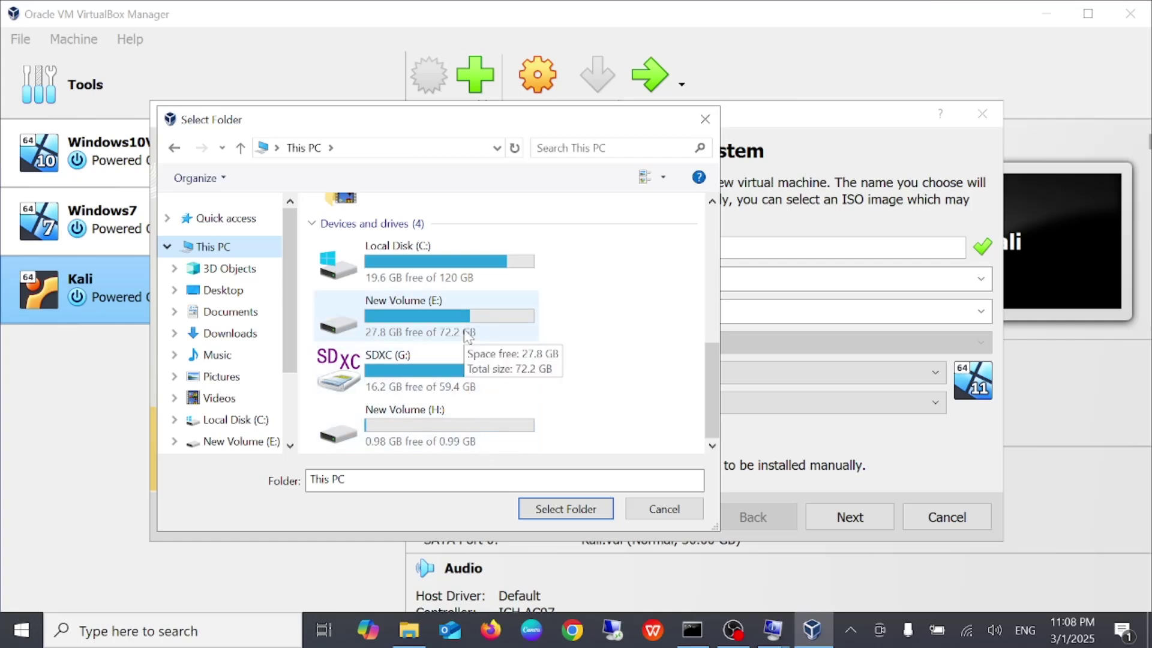
double_click(467, 333)
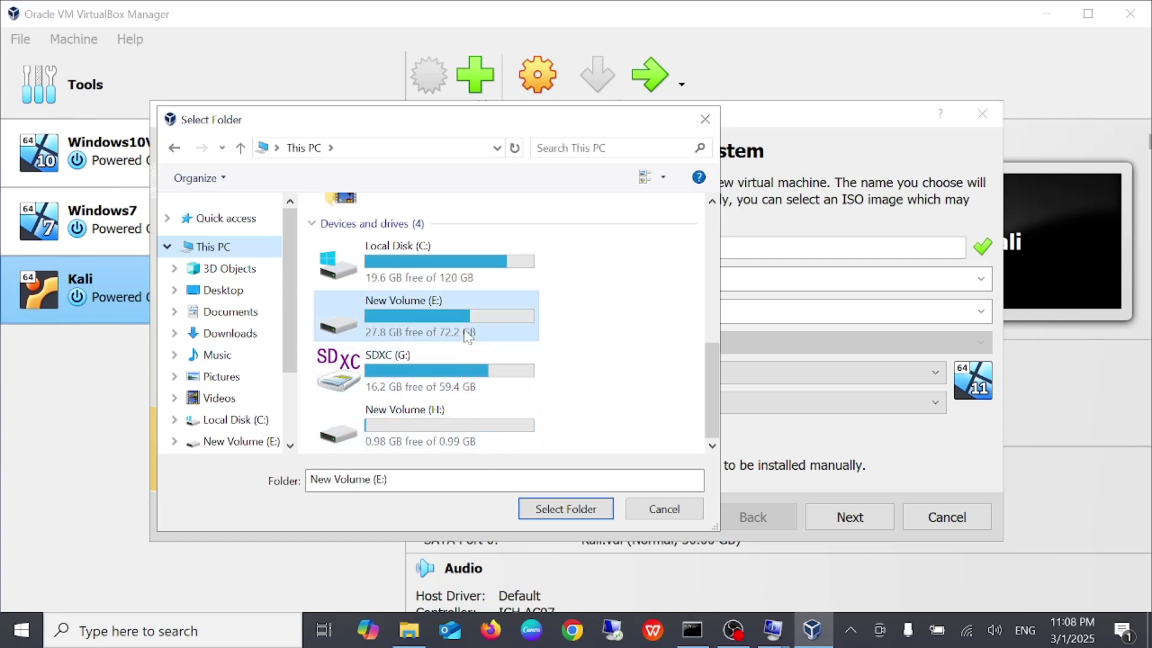
Create the folder 'windows 11 ltsc' on drive E: and use it as the VM folder
click(305, 189)
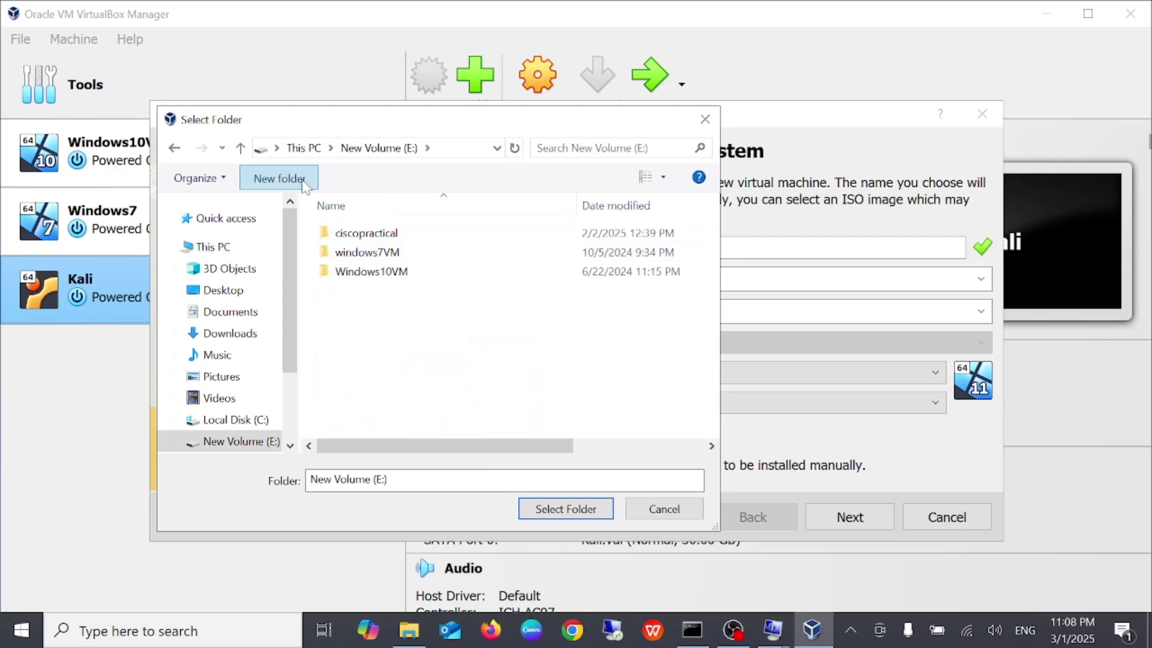
text(windows 11)
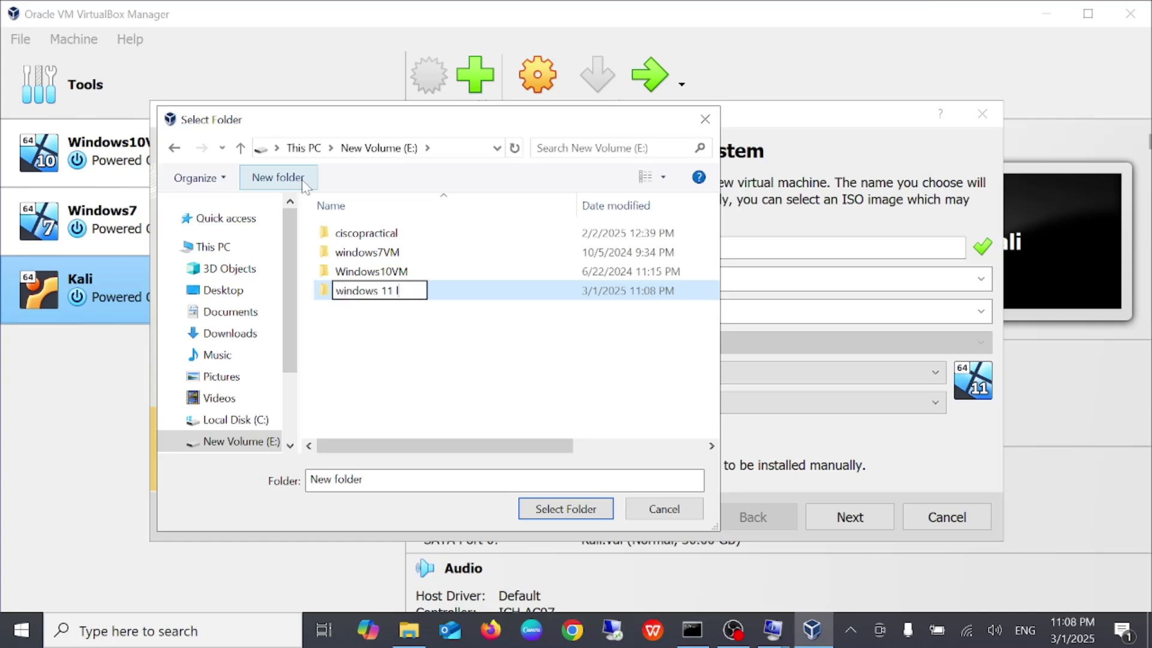
text( ltsc)
key(Return)
click(545, 508)
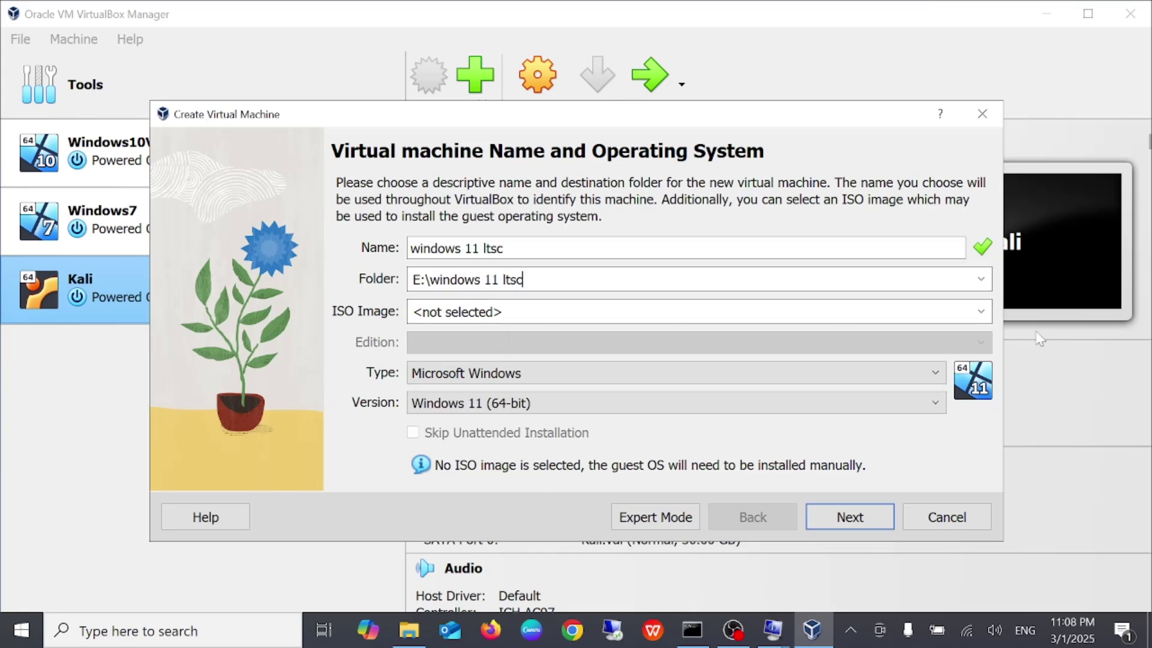
Attach the downloaded Windows 11 LTSC ISO and skip unattended installation
click(981, 311)
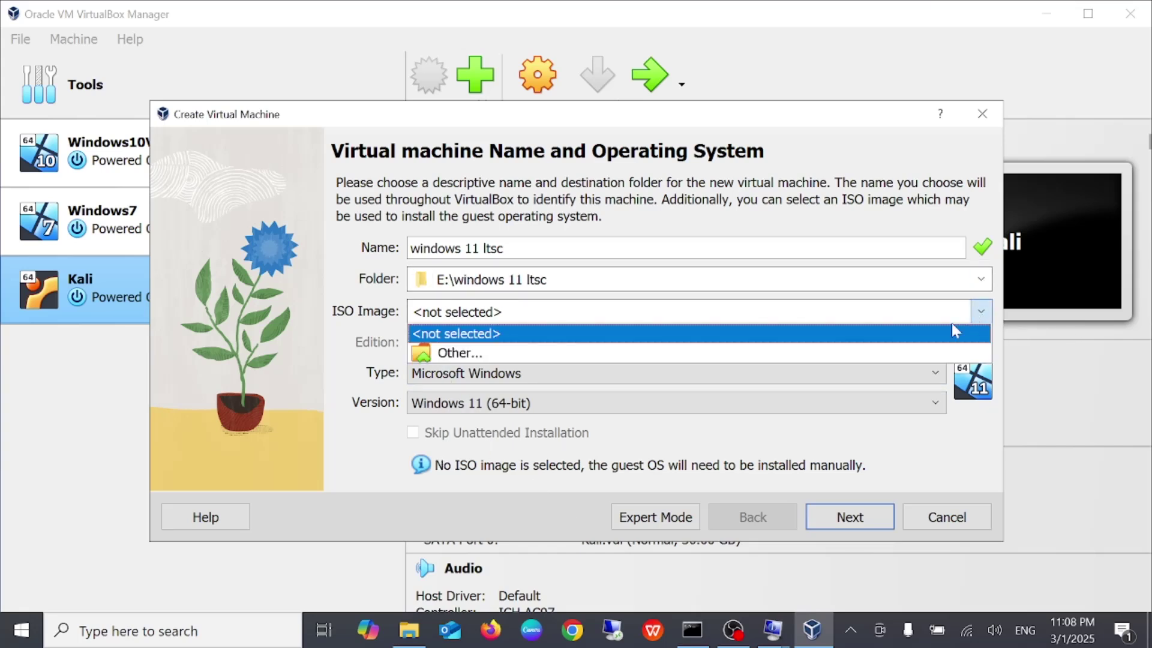
click(484, 354)
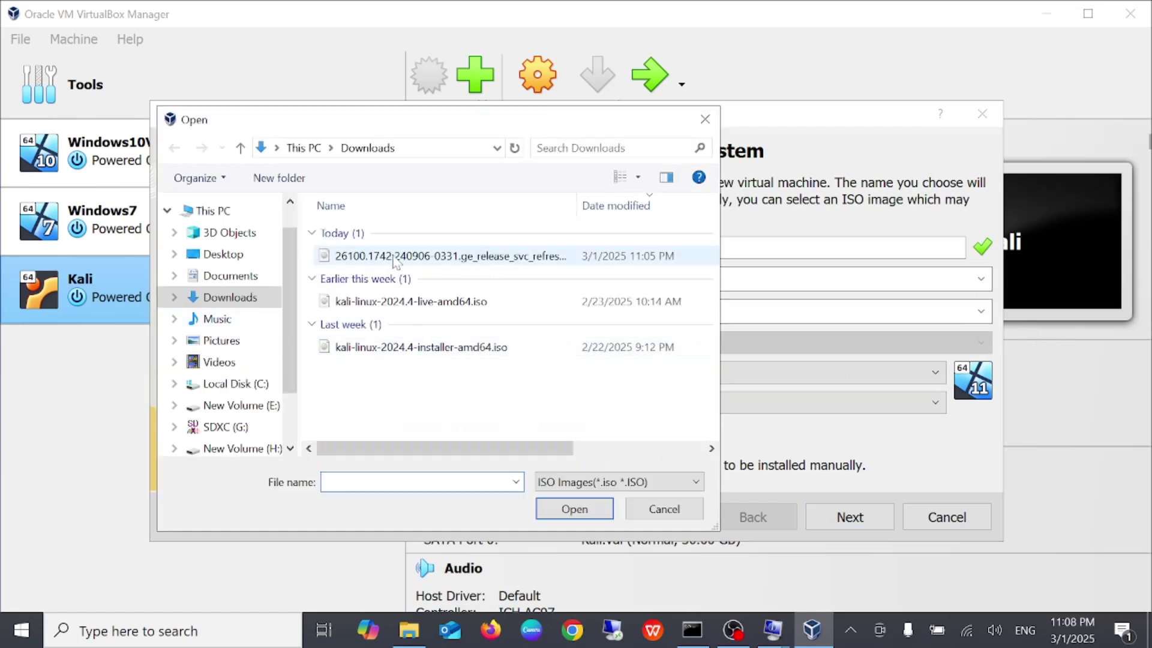
click(399, 255)
click(565, 511)
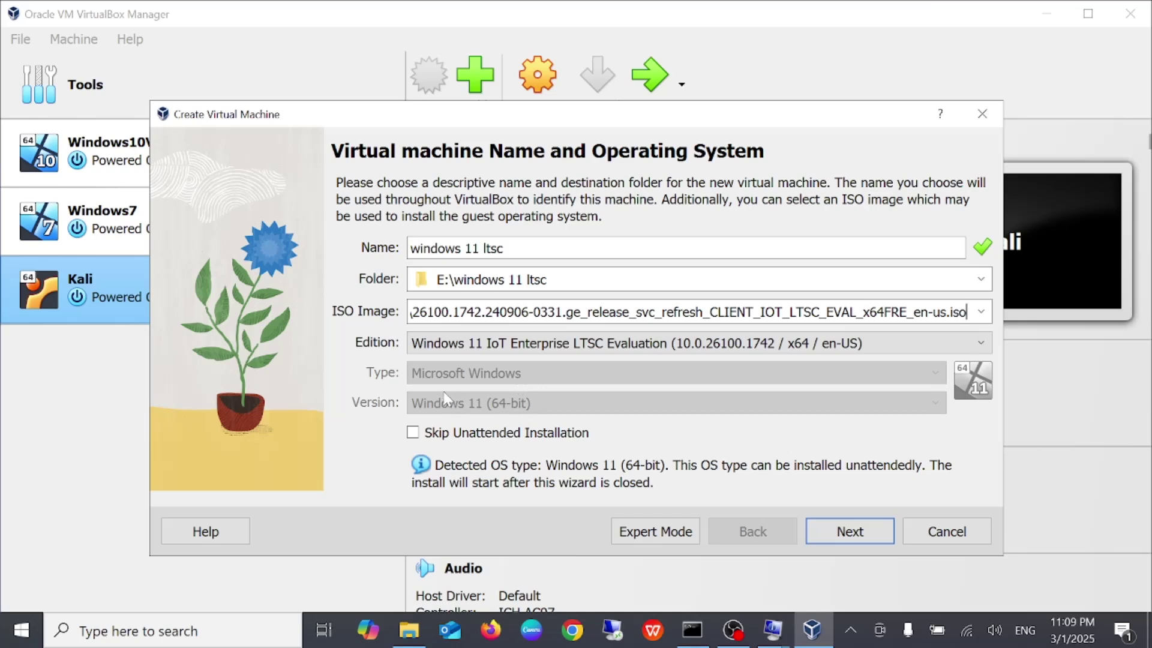
click(849, 532)
click(752, 531)
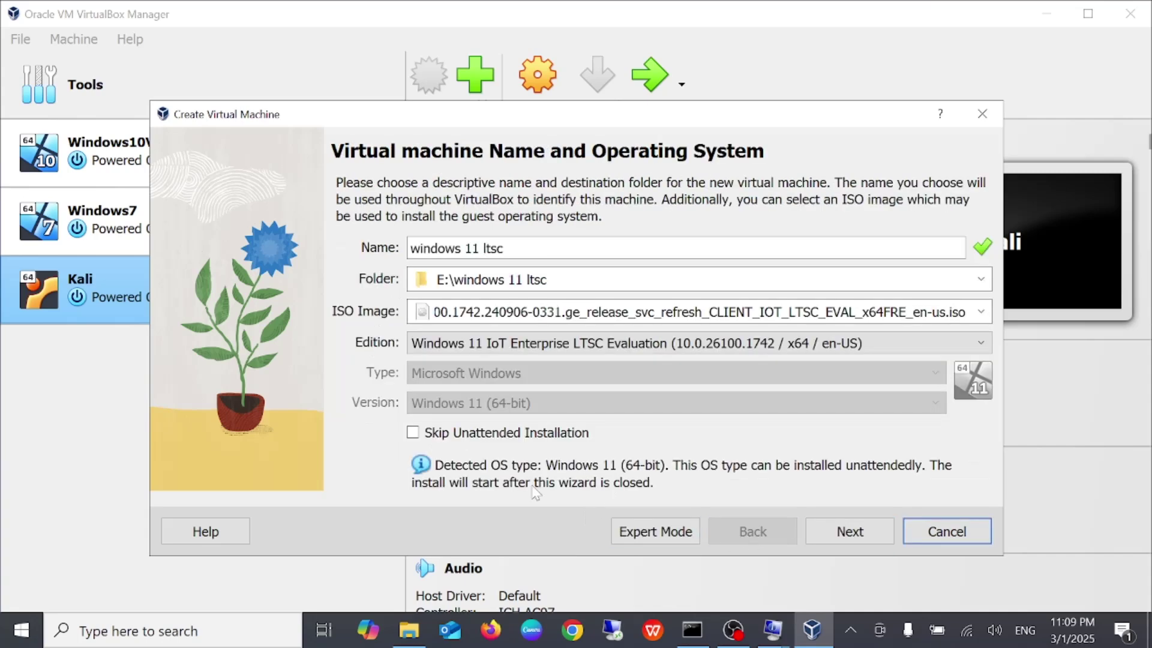
click(413, 433)
click(849, 532)
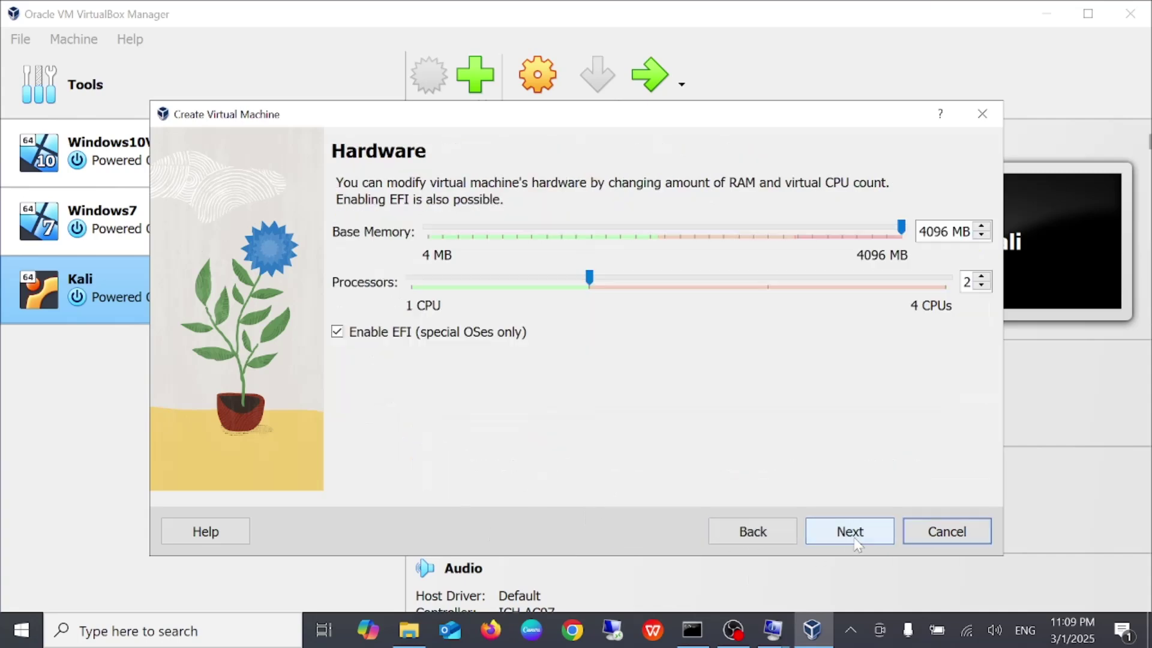
Adjust base memory, continue to the virtual hard disk page, and open Downloads in File Explorer
drag(900, 227, 669, 240)
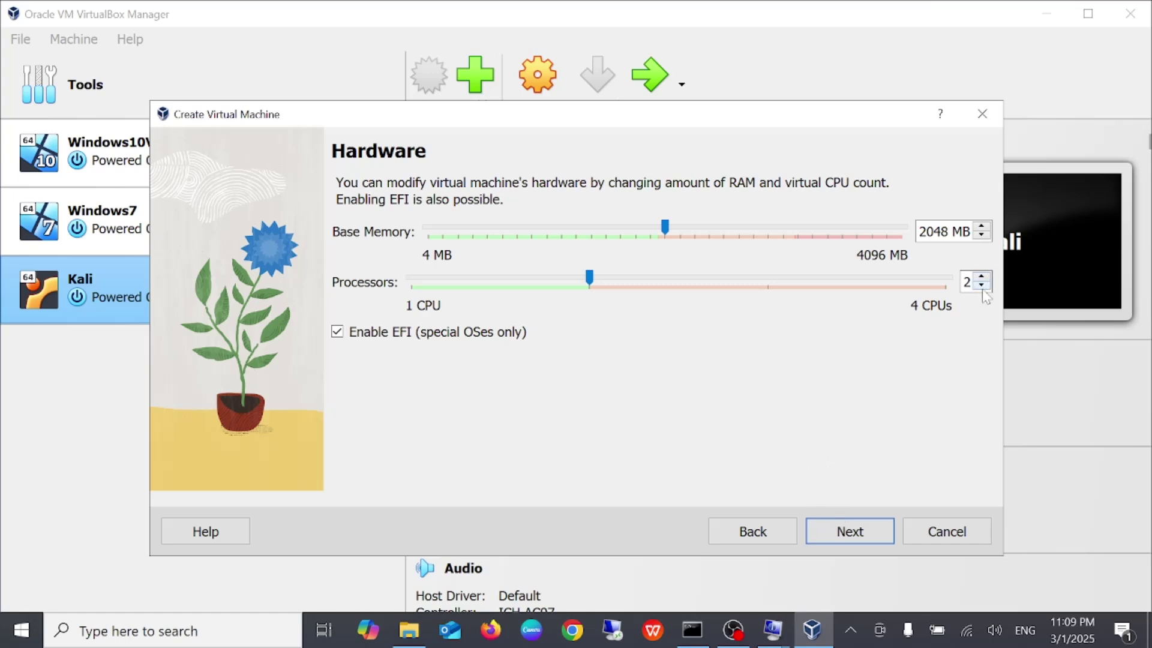
click(835, 532)
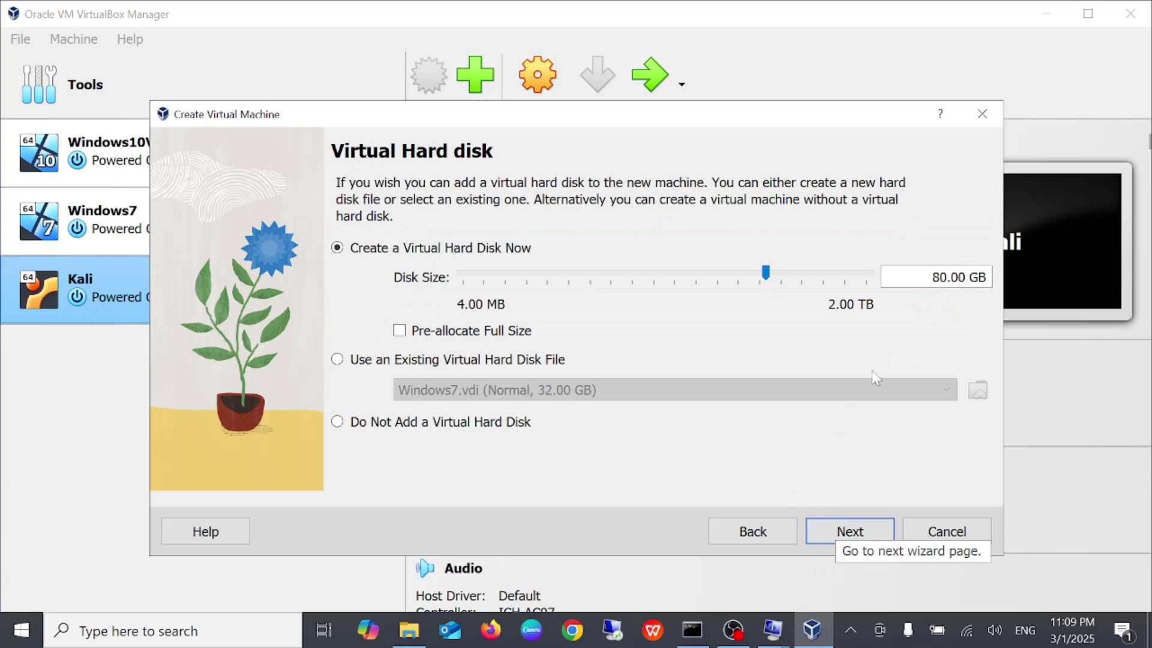
click(409, 630)
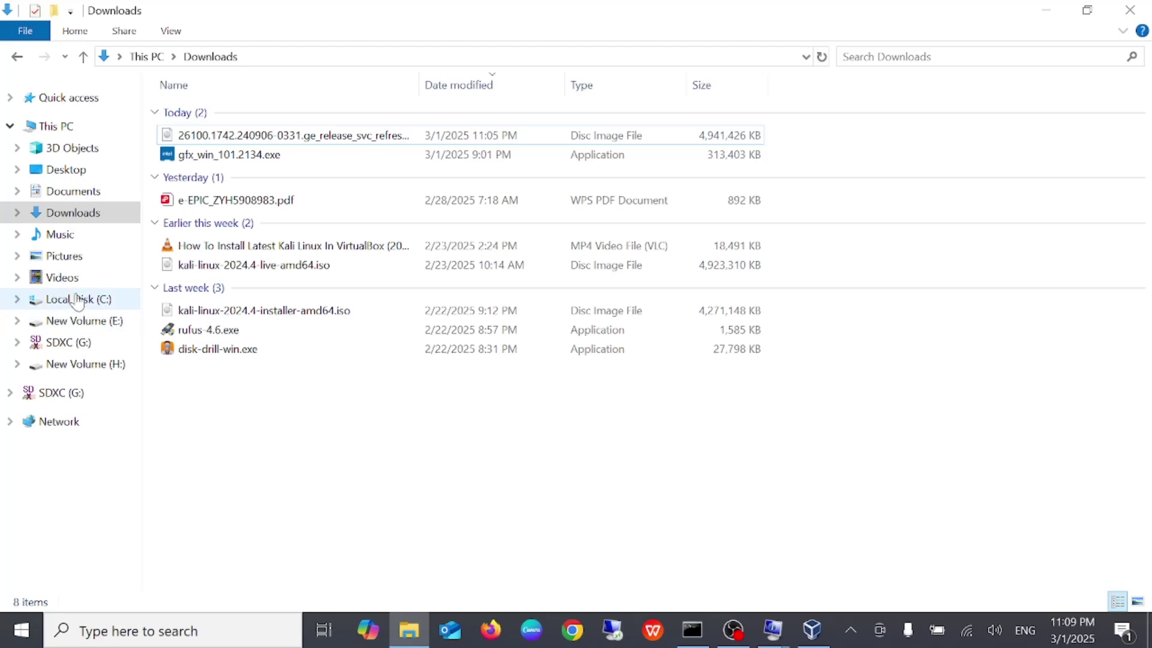
Check the drives' free space under This PC, then return to the VirtualBox hard disk page
click(59, 126)
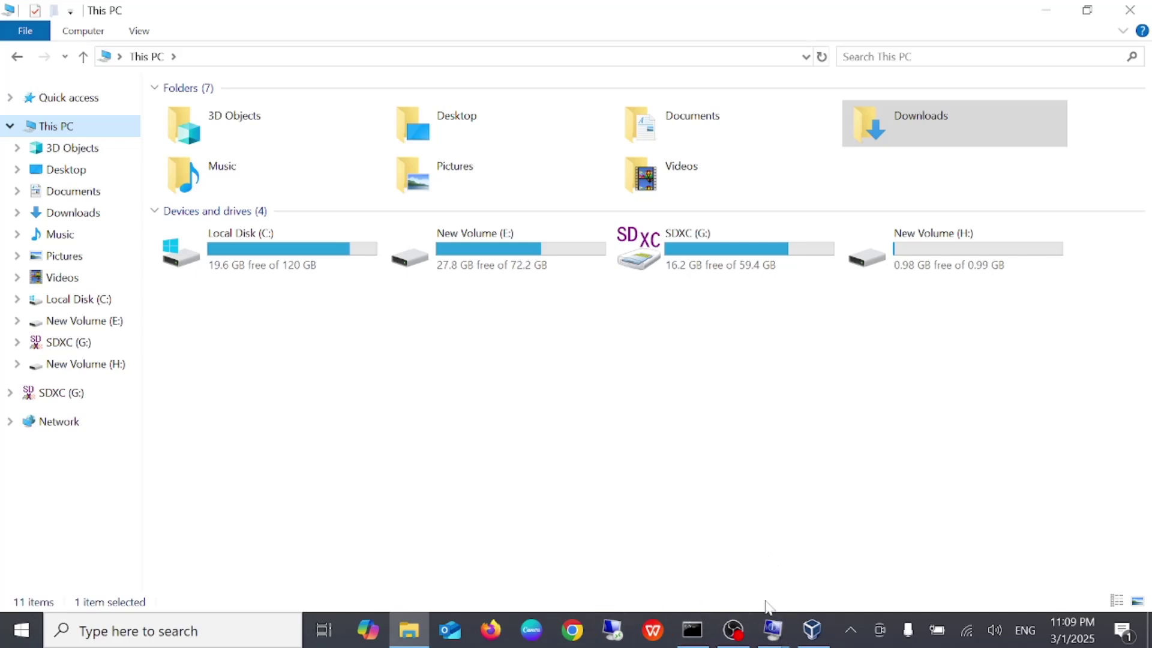
click(811, 631)
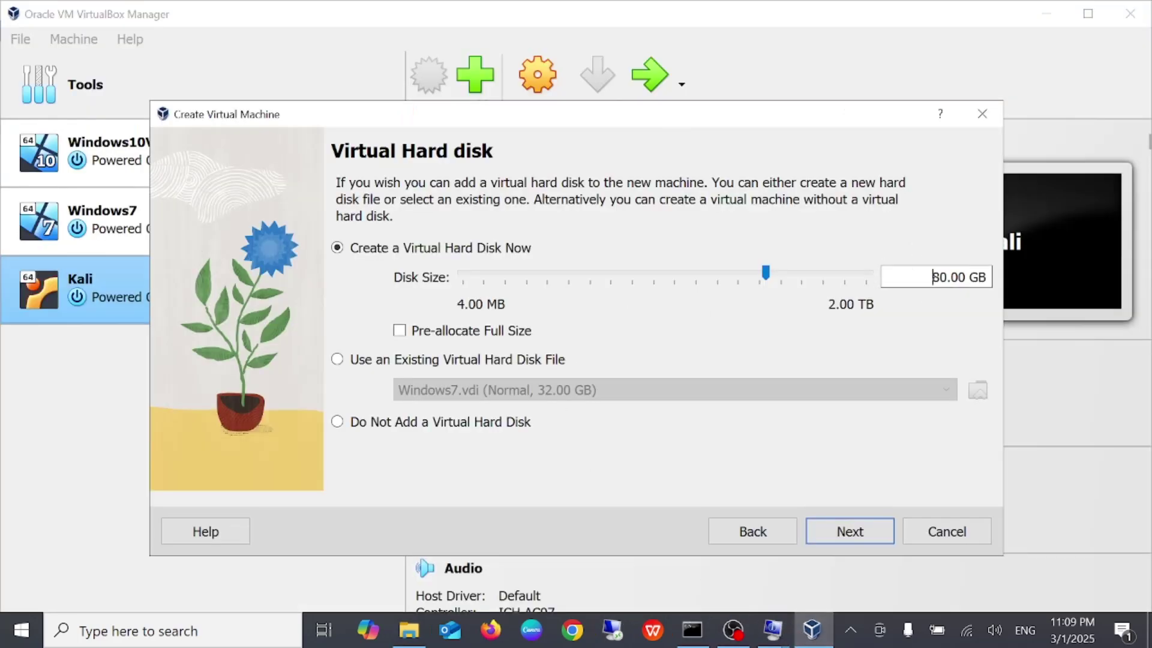
Set the virtual disk size to 25 GB, finish creating the windows 11 ltsc VM, and start it
drag(933, 276, 994, 274)
text(25)
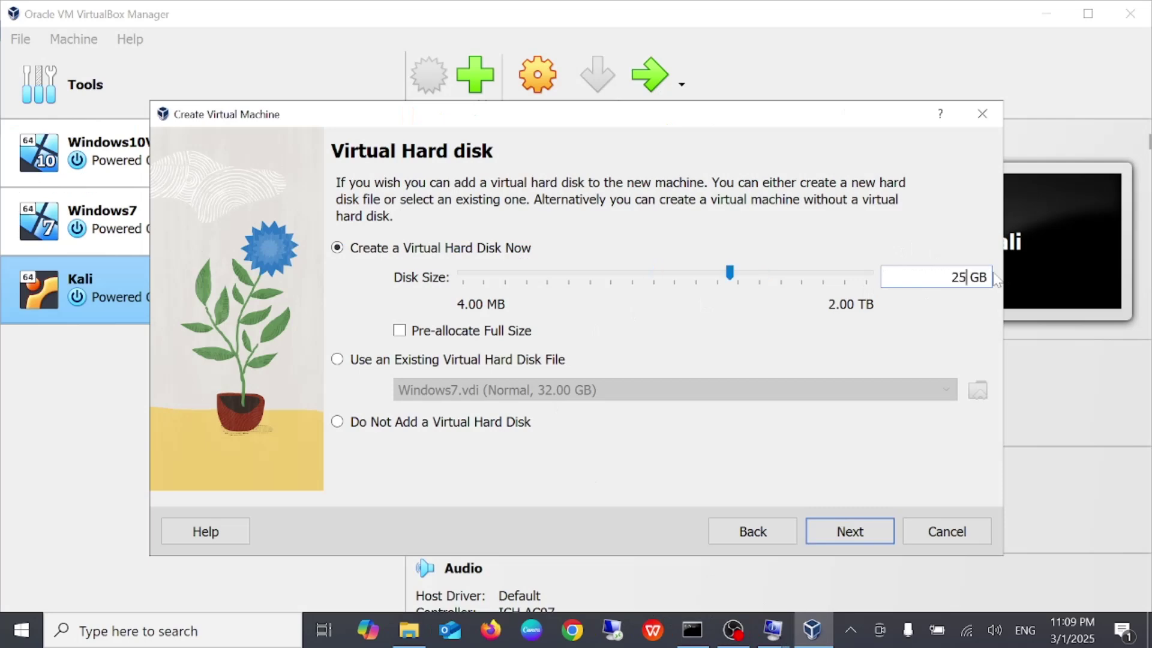
click(852, 541)
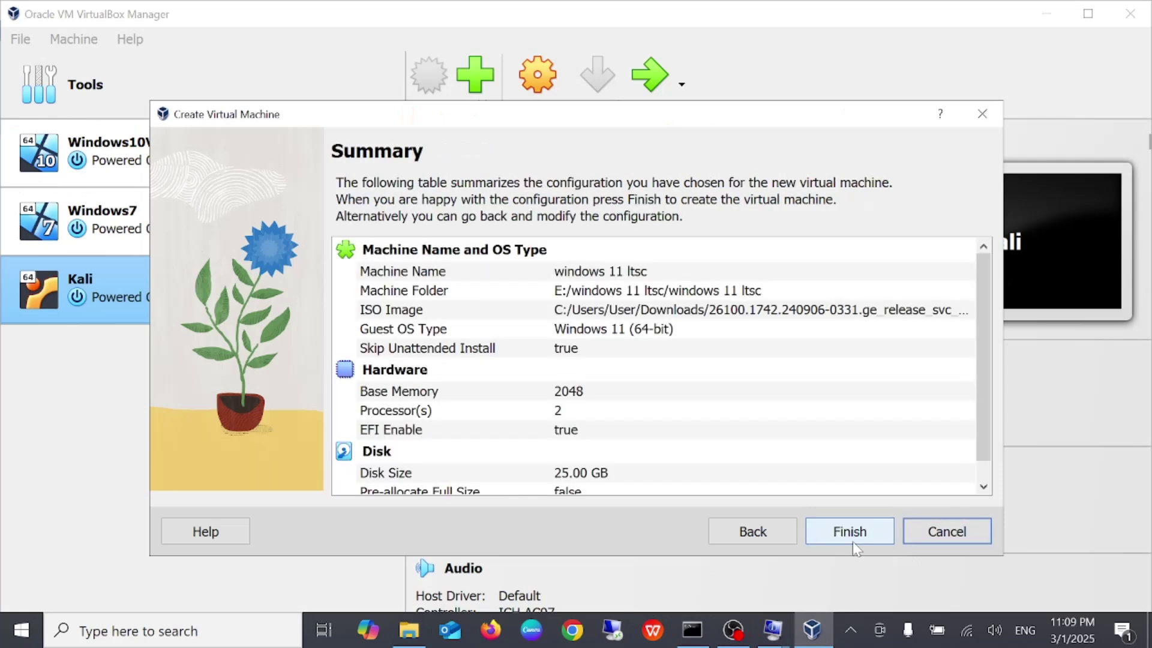
click(849, 532)
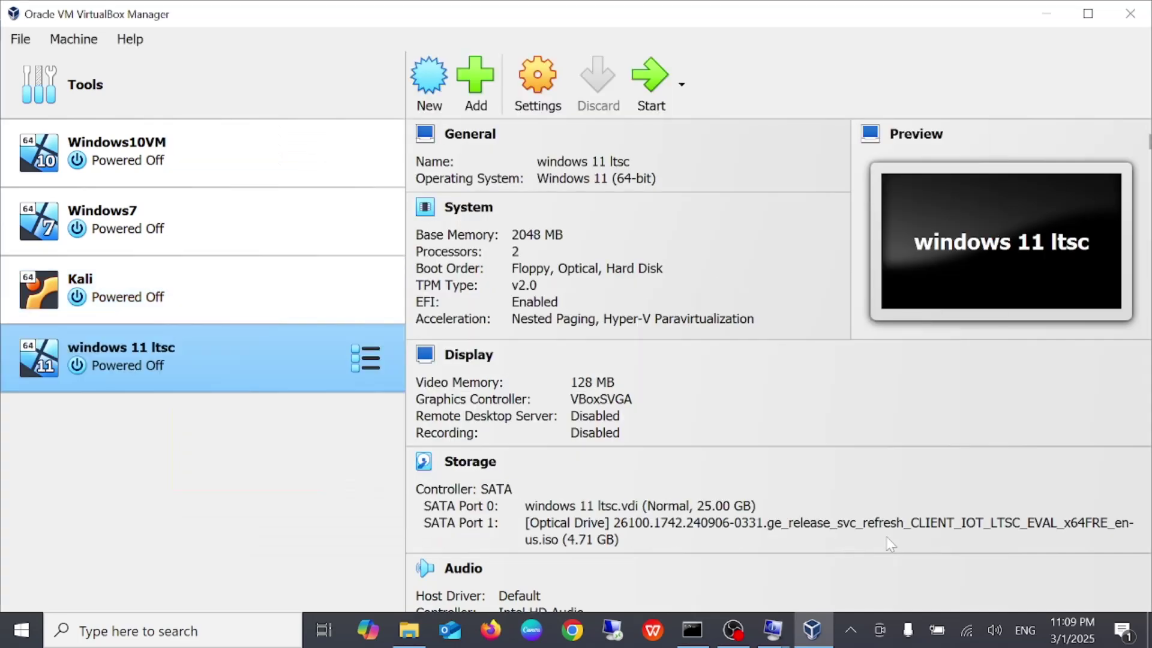
click(660, 84)
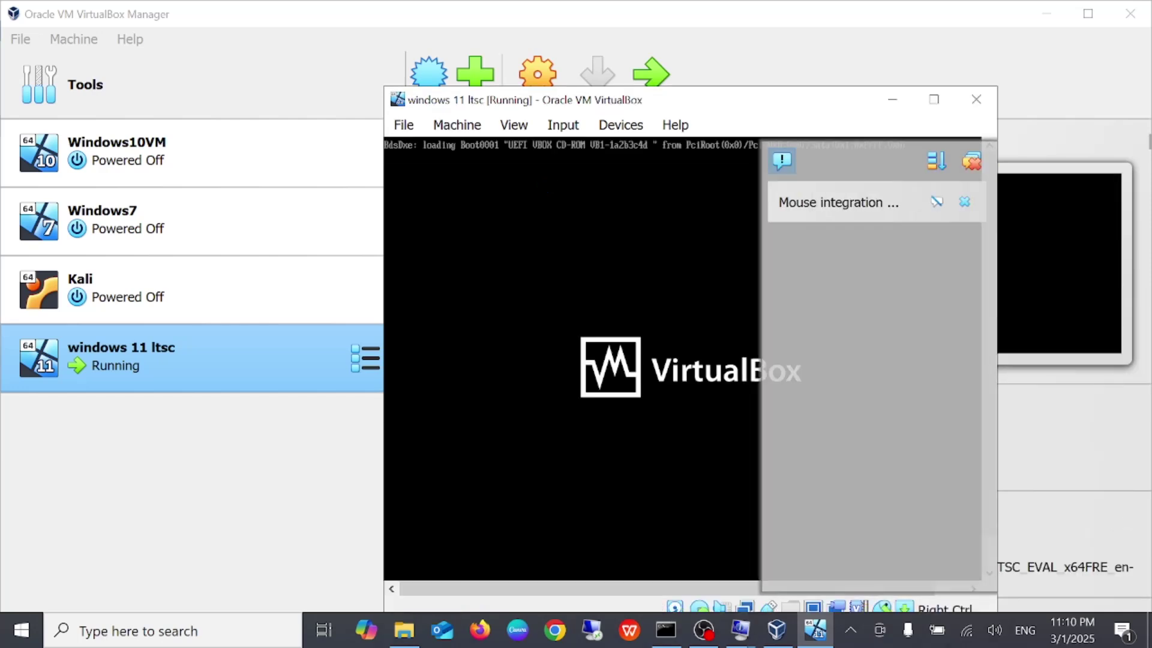
Boot the VM from the installation DVD in full-screen and accept English (US) language and US keyboard
click(934, 100)
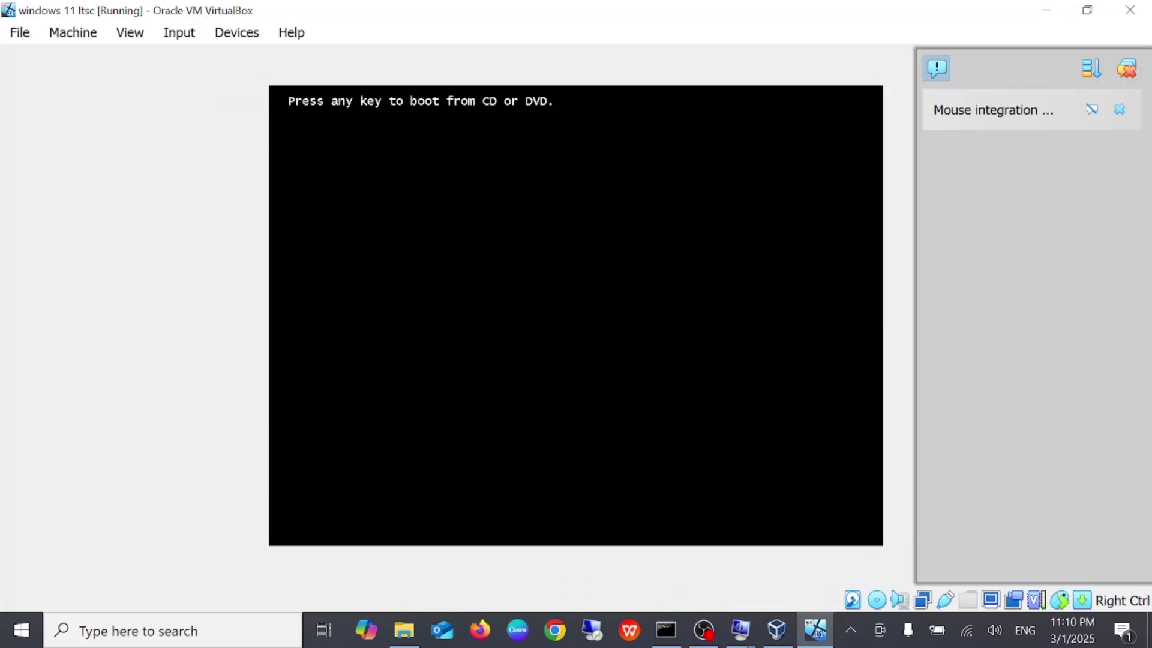
key(Return)
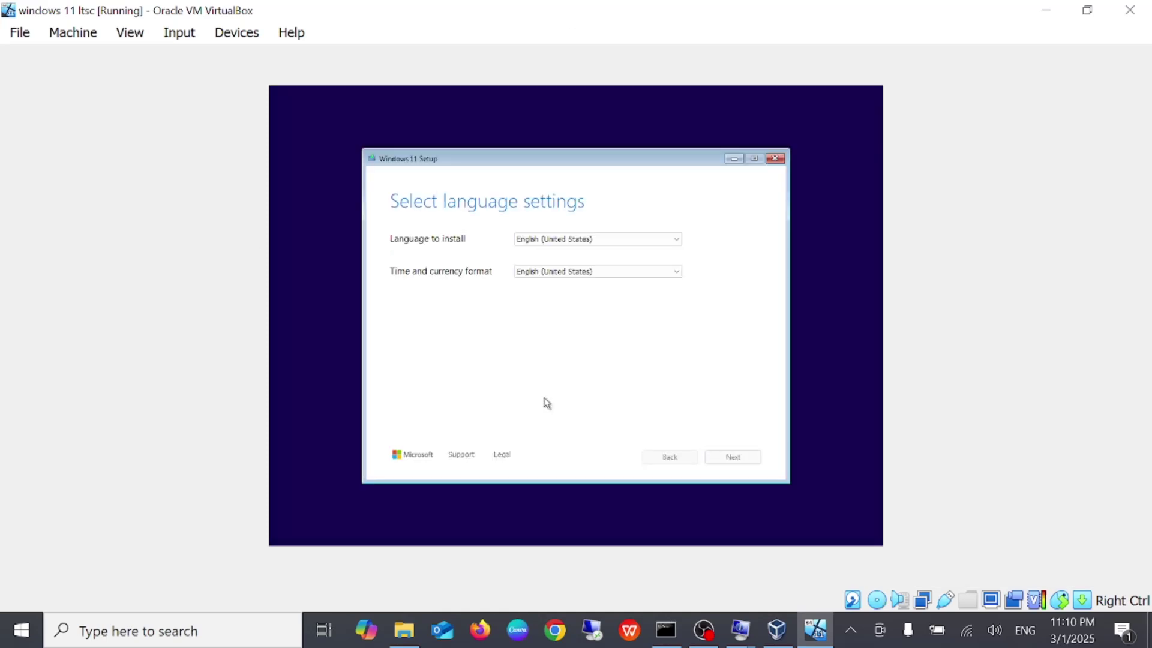
click(129, 33)
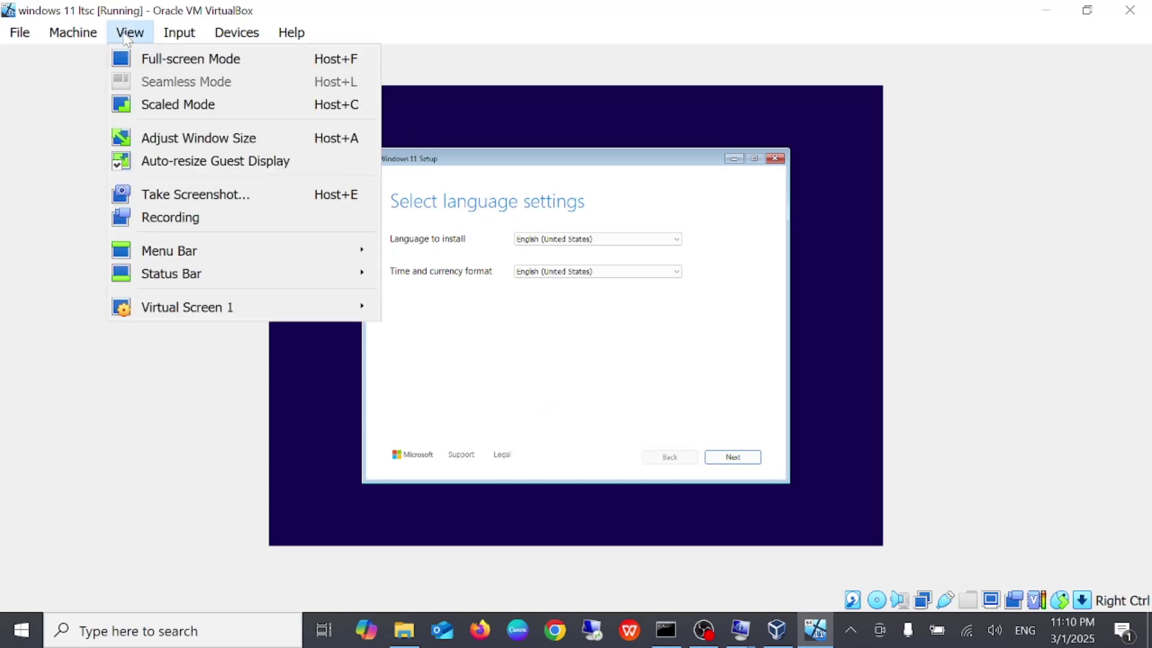
click(157, 55)
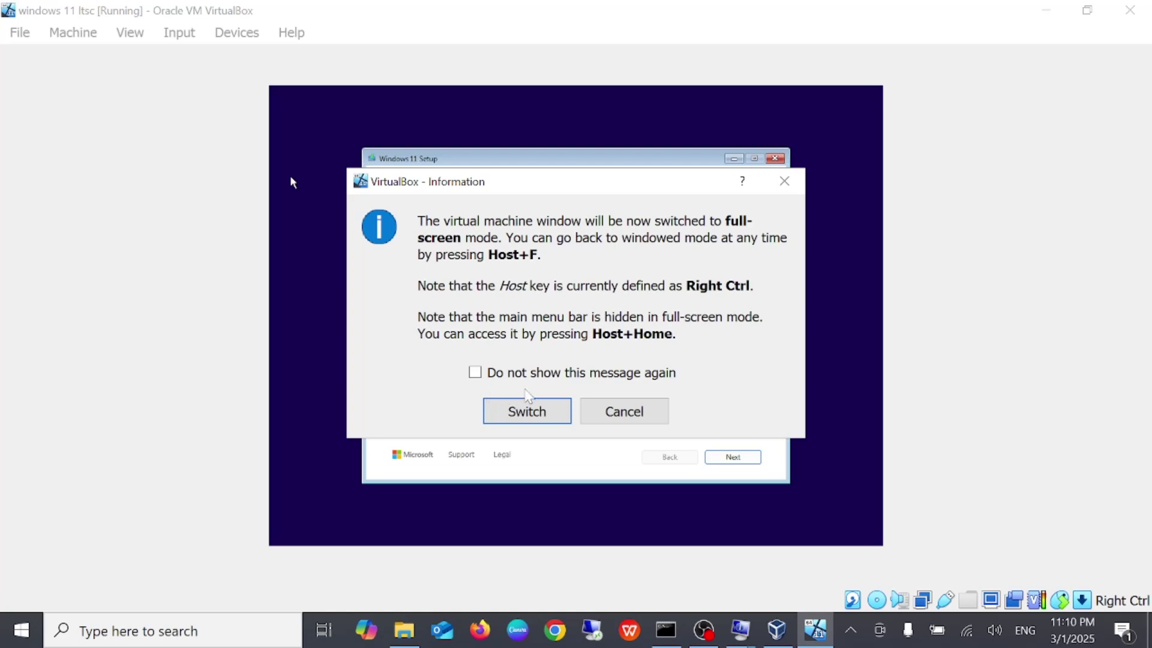
click(526, 412)
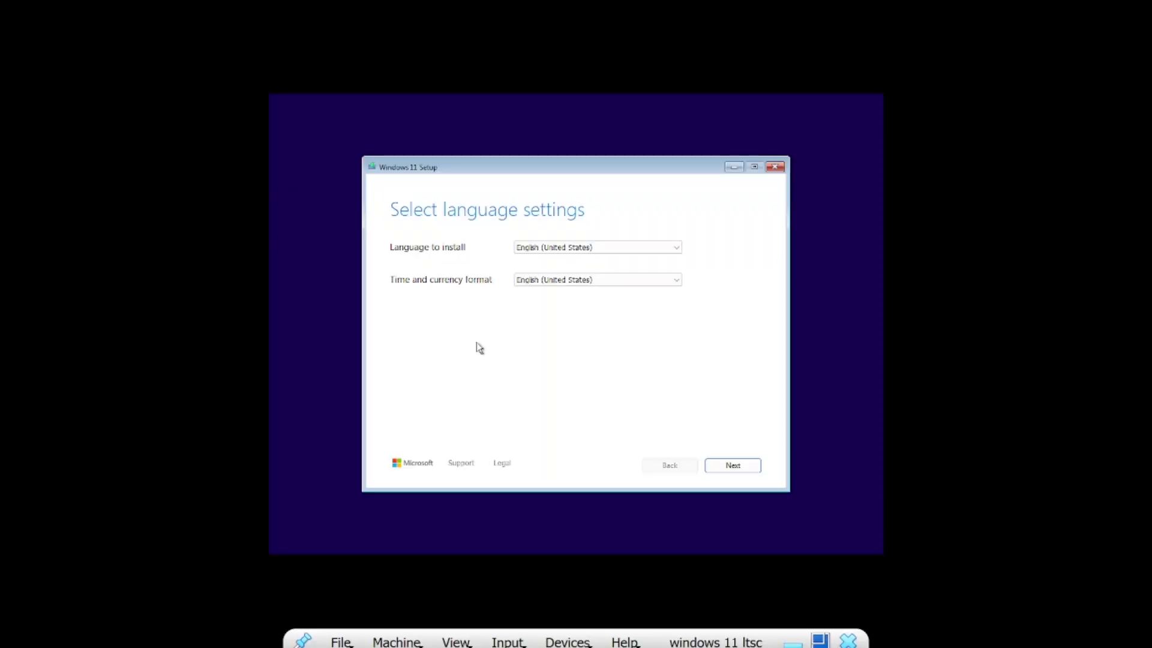
click(742, 470)
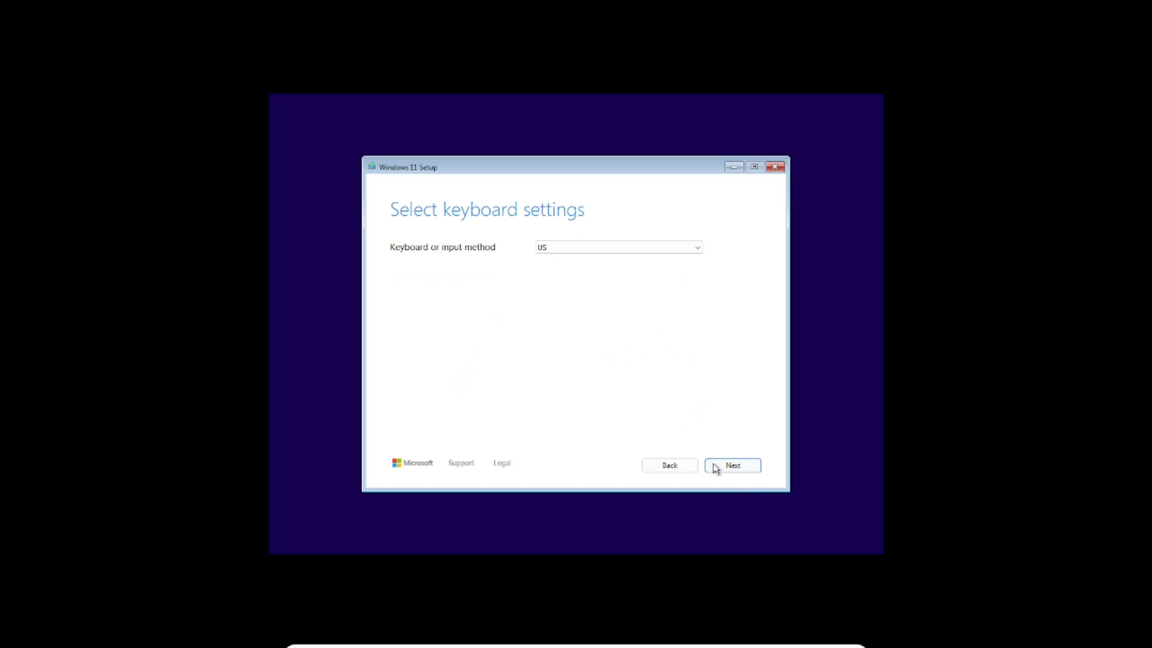
click(720, 466)
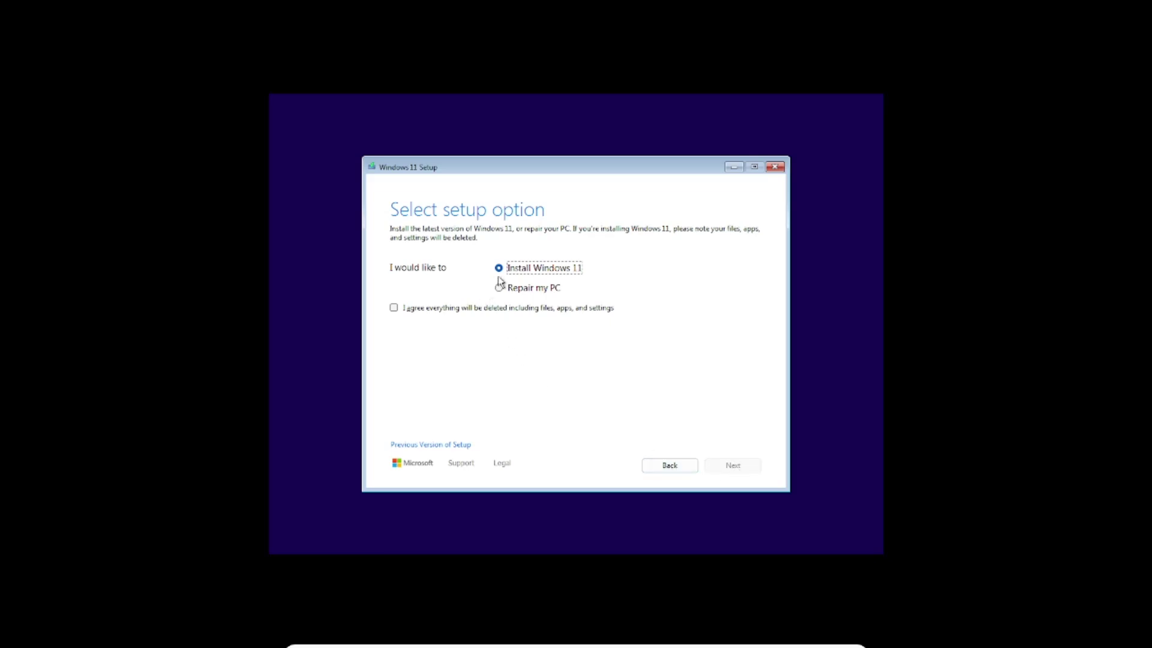
Agree to data deletion, accept the license, and install Windows 11 onto Disk 0's unallocated space
click(395, 309)
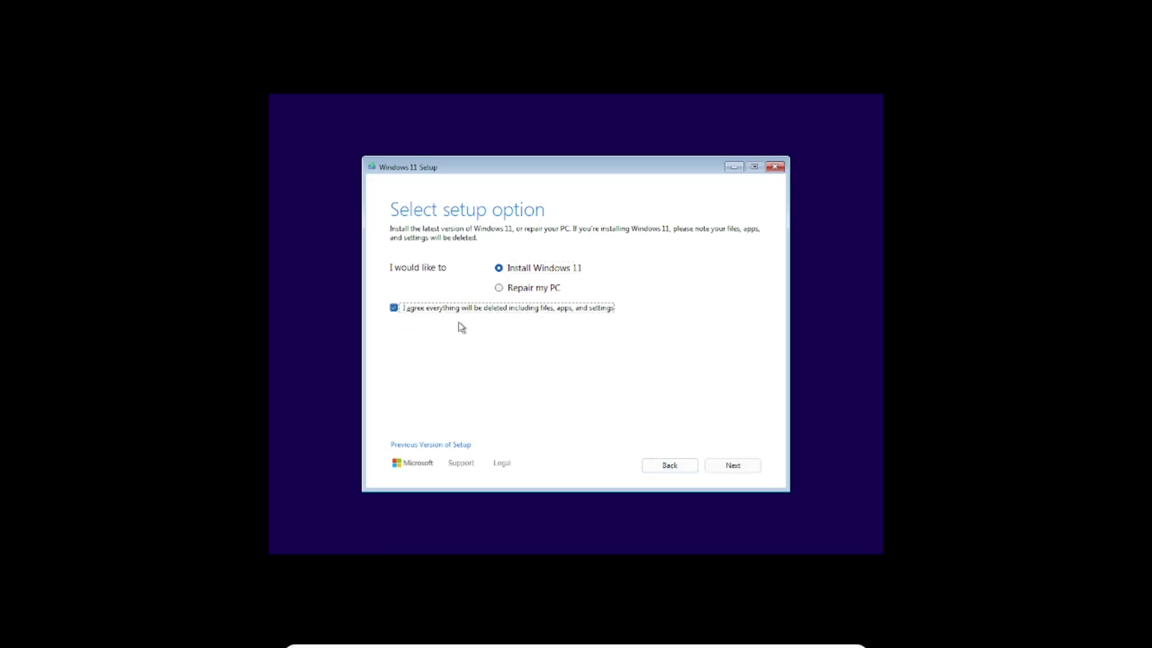
click(753, 469)
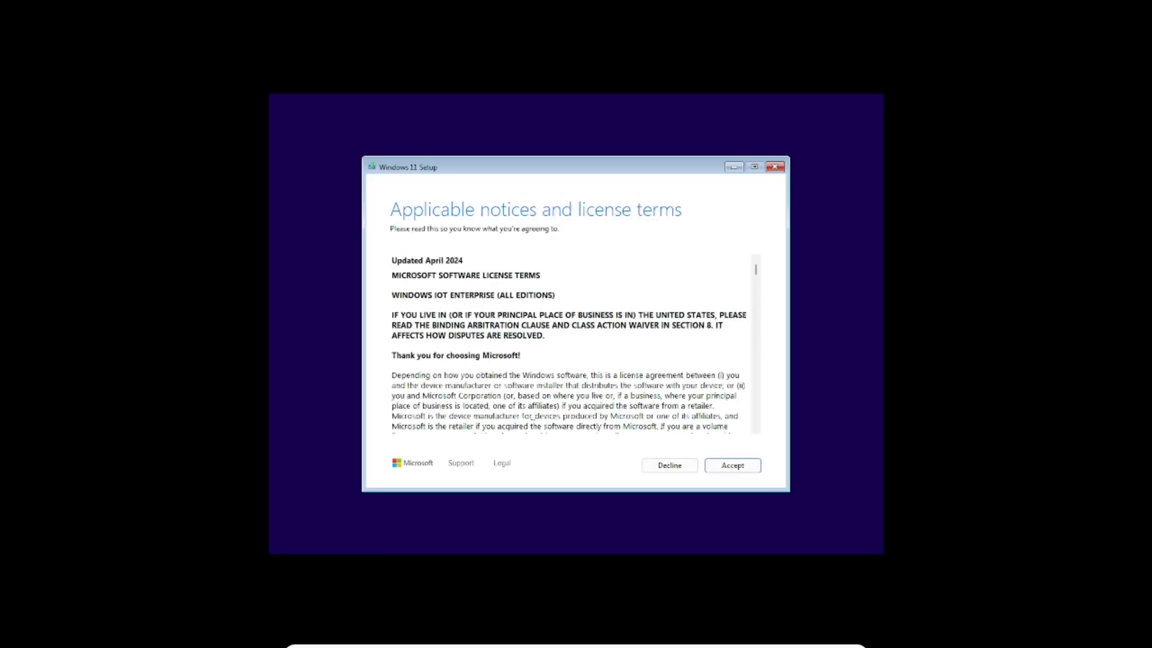
click(737, 468)
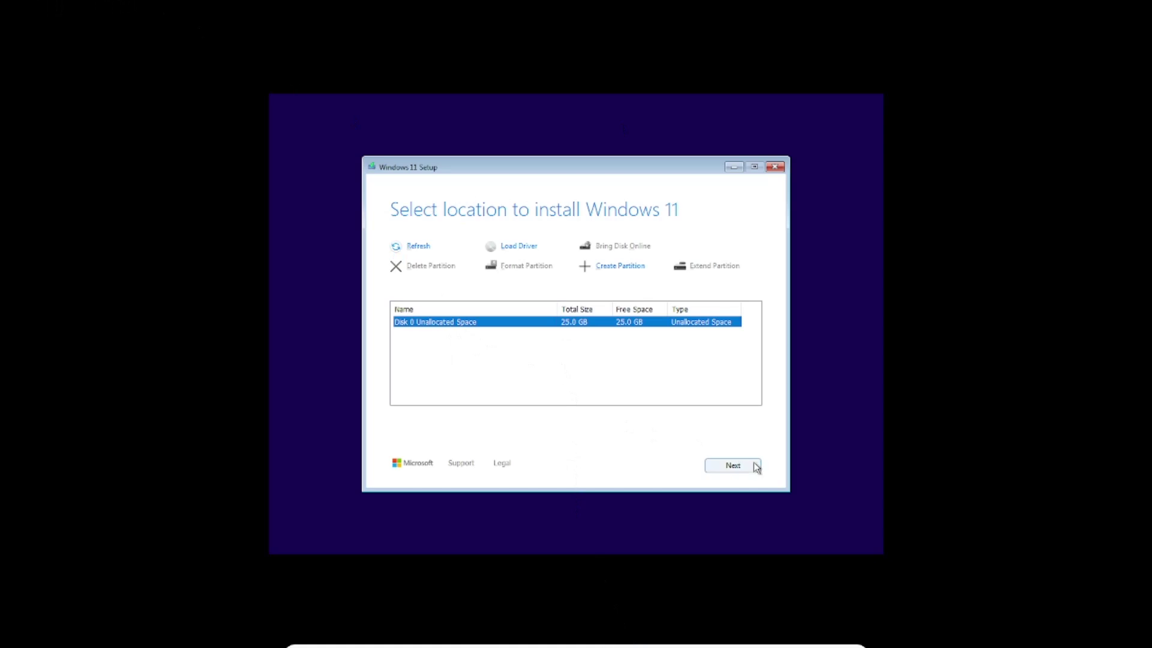
click(733, 469)
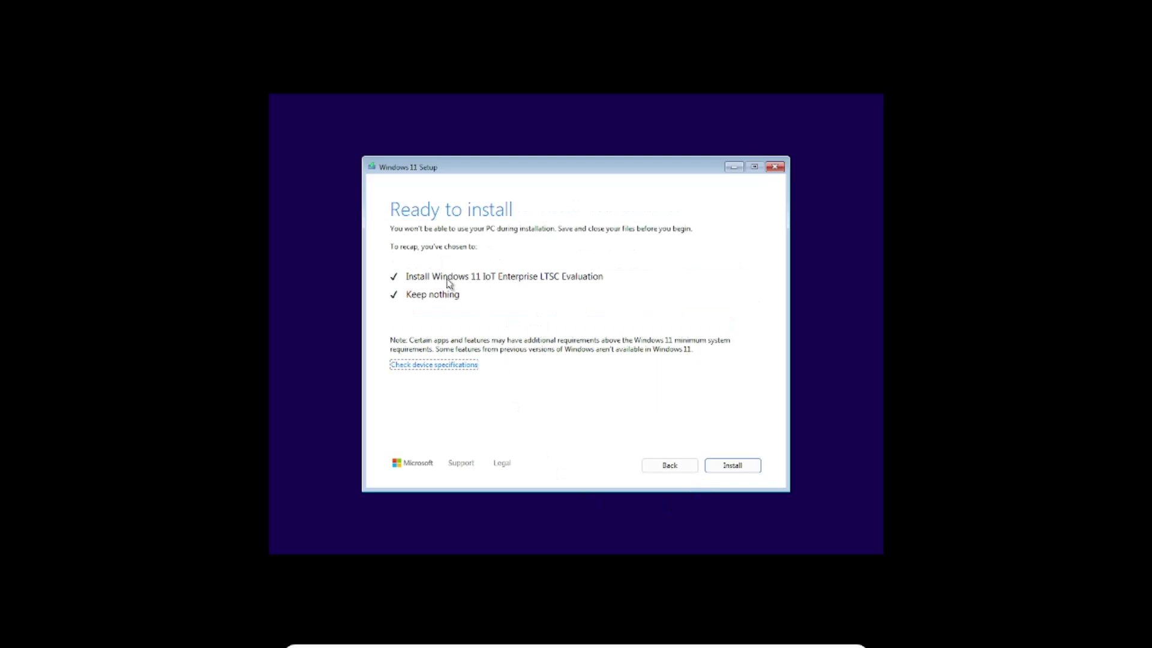
click(726, 471)
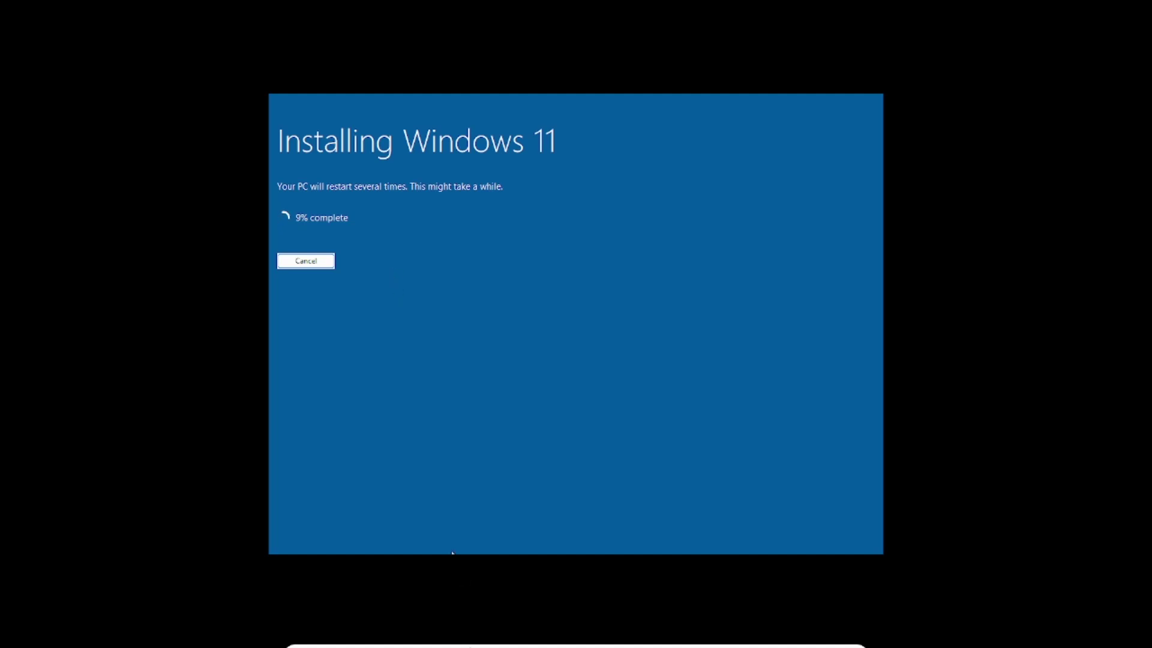
Confirm the country or region in Windows setup and switch the VM back to windowed mode
click(455, 632)
click(514, 440)
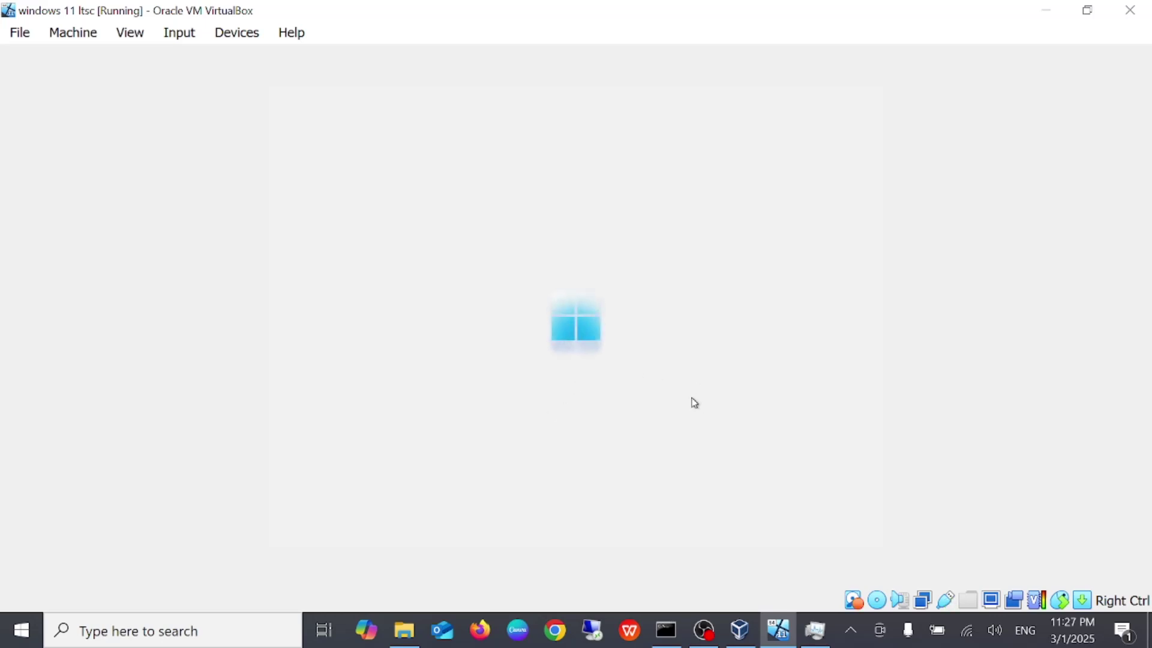
click(767, 471)
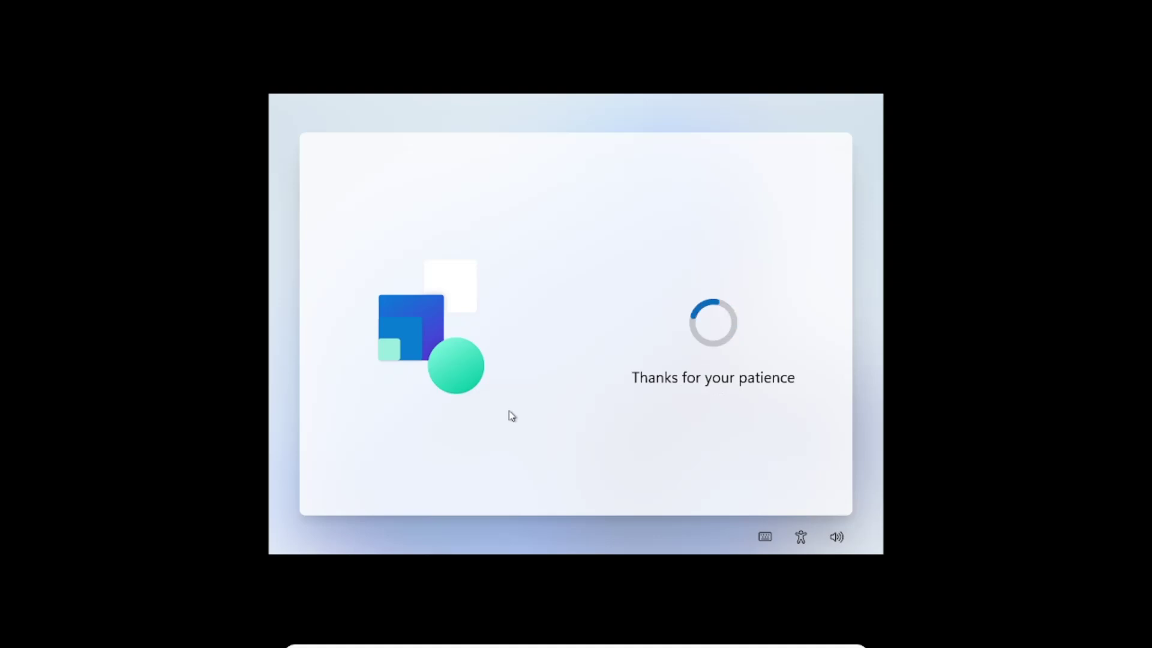
click(457, 640)
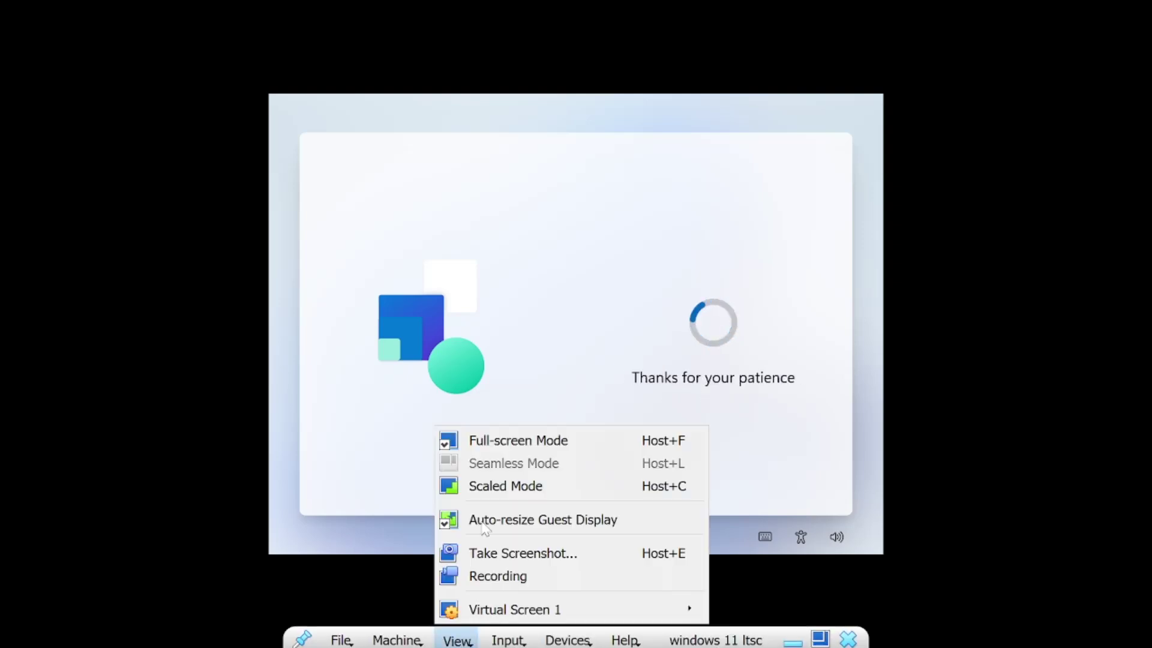
click(662, 440)
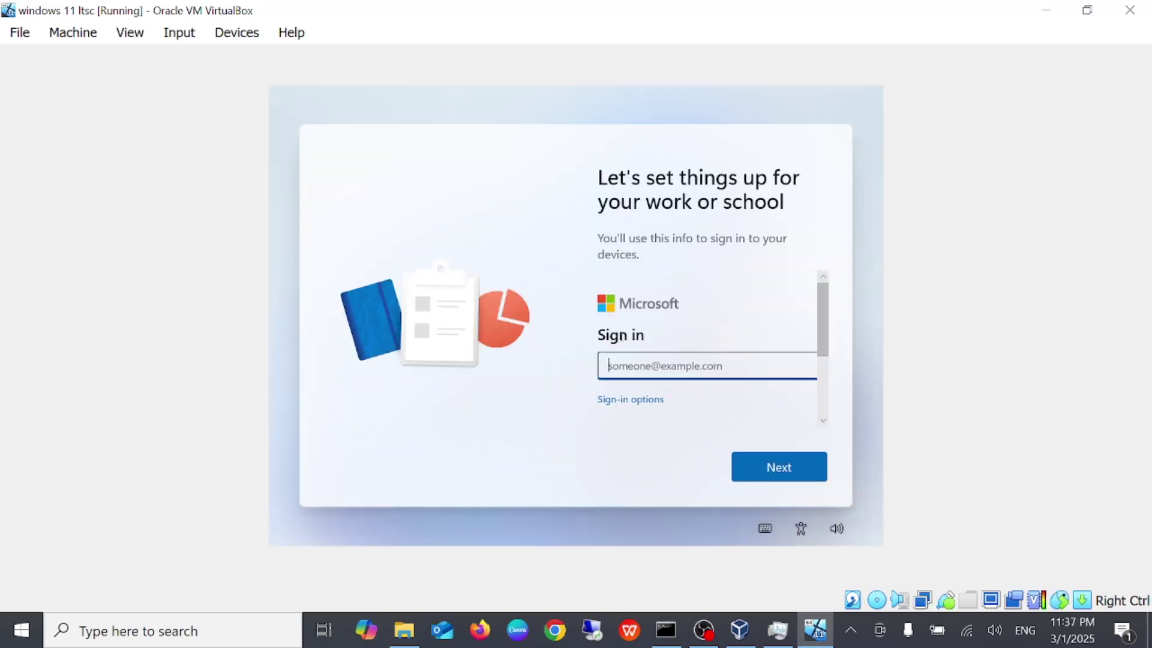
Choose domain join instead of a Microsoft account and create user 'windows 11' without a password
click(632, 402)
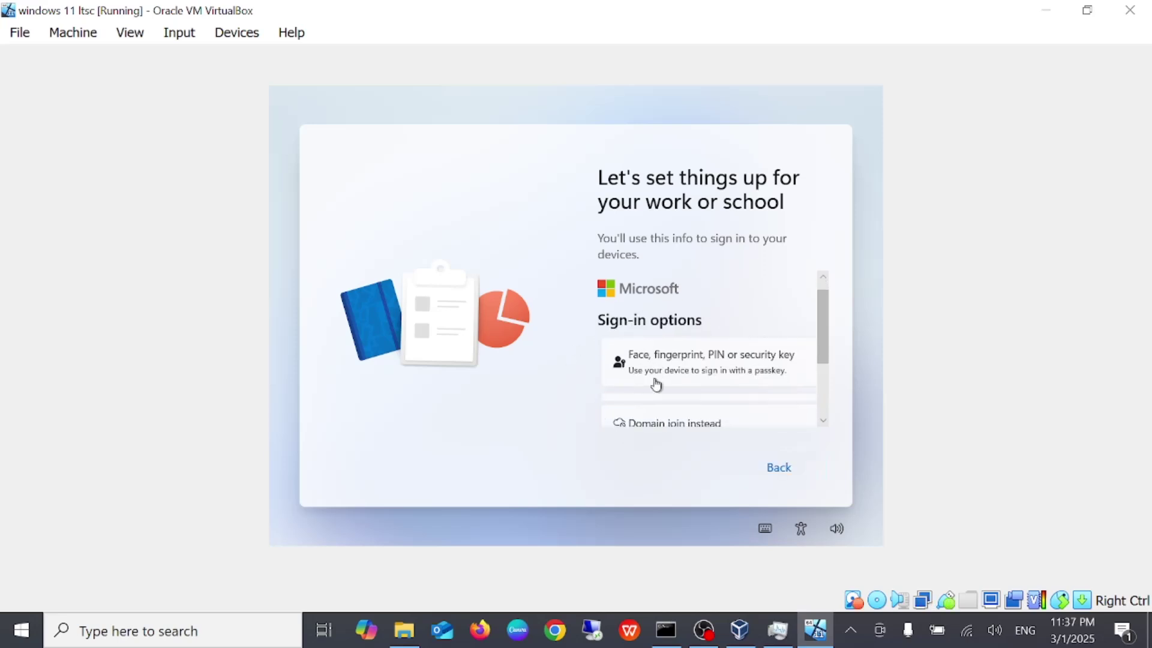
scroll(657, 385, down, 1)
click(686, 380)
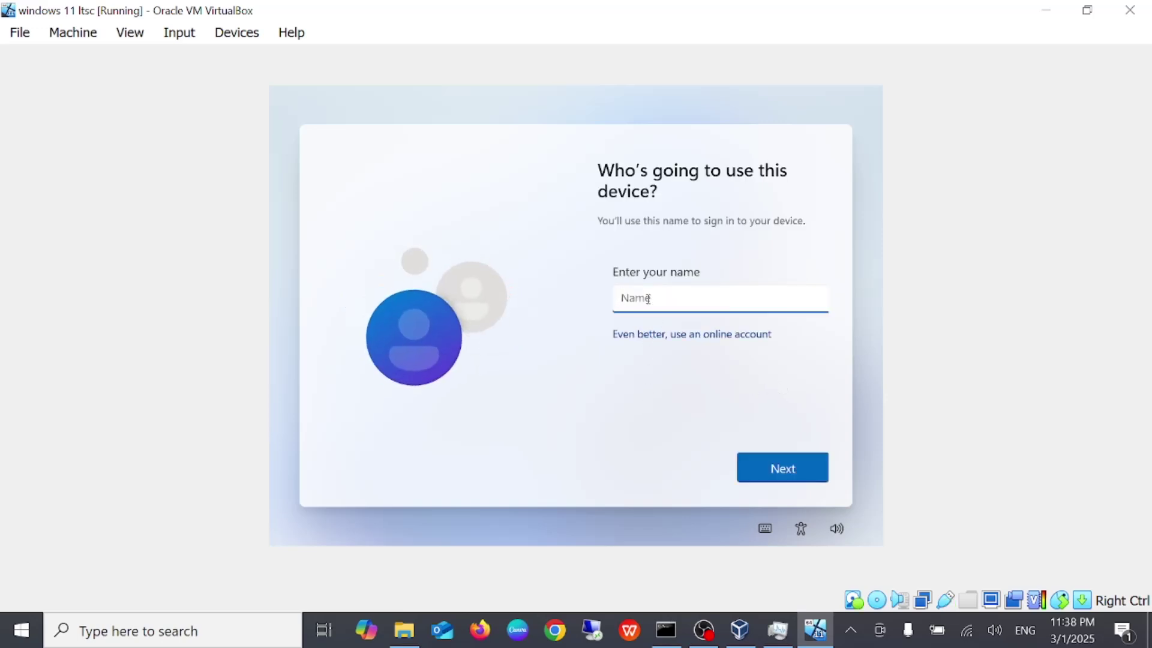
text(windows 11)
click(778, 479)
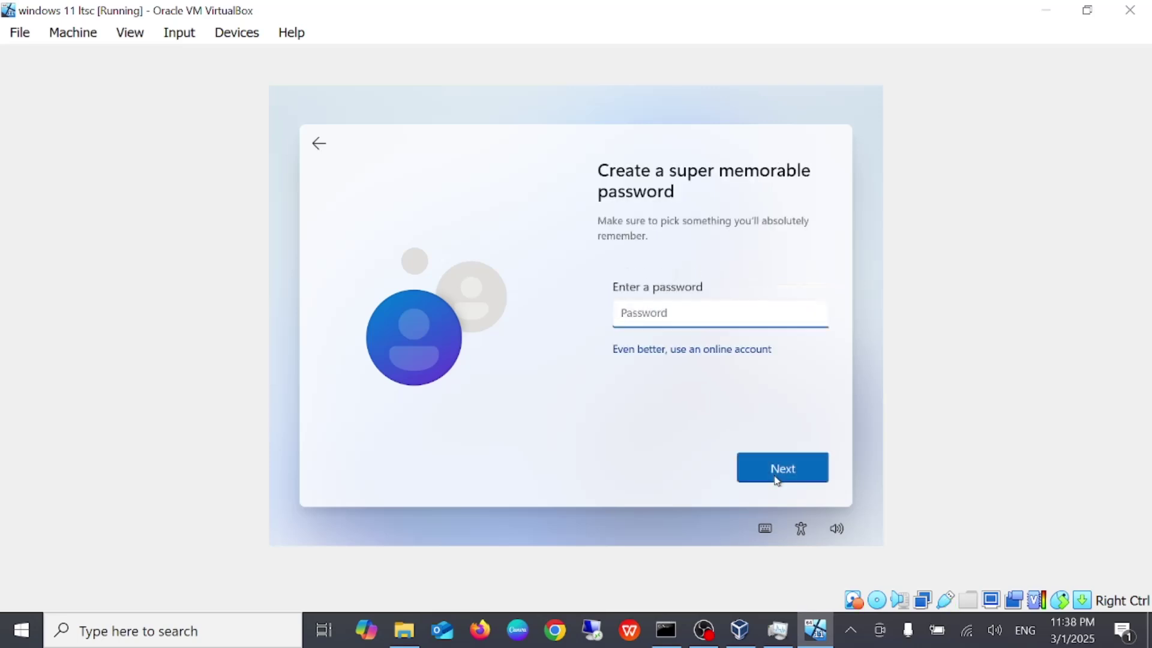
click(777, 479)
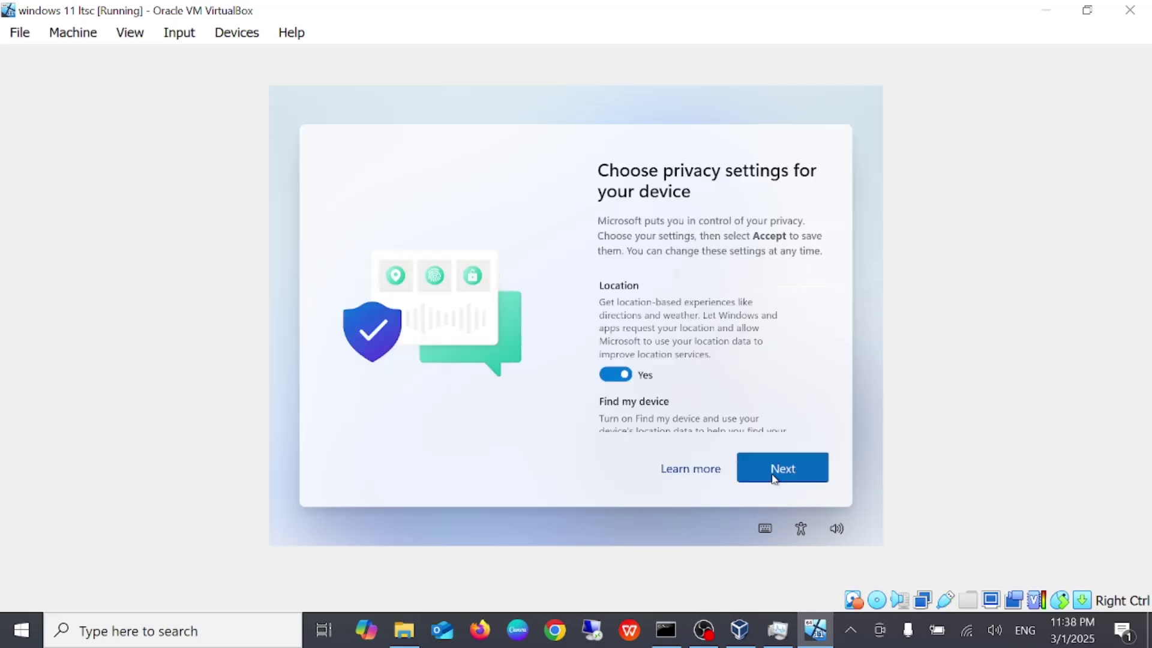
Step through the privacy settings and accept them to finish setup and reach the desktop
click(778, 468)
click(777, 468)
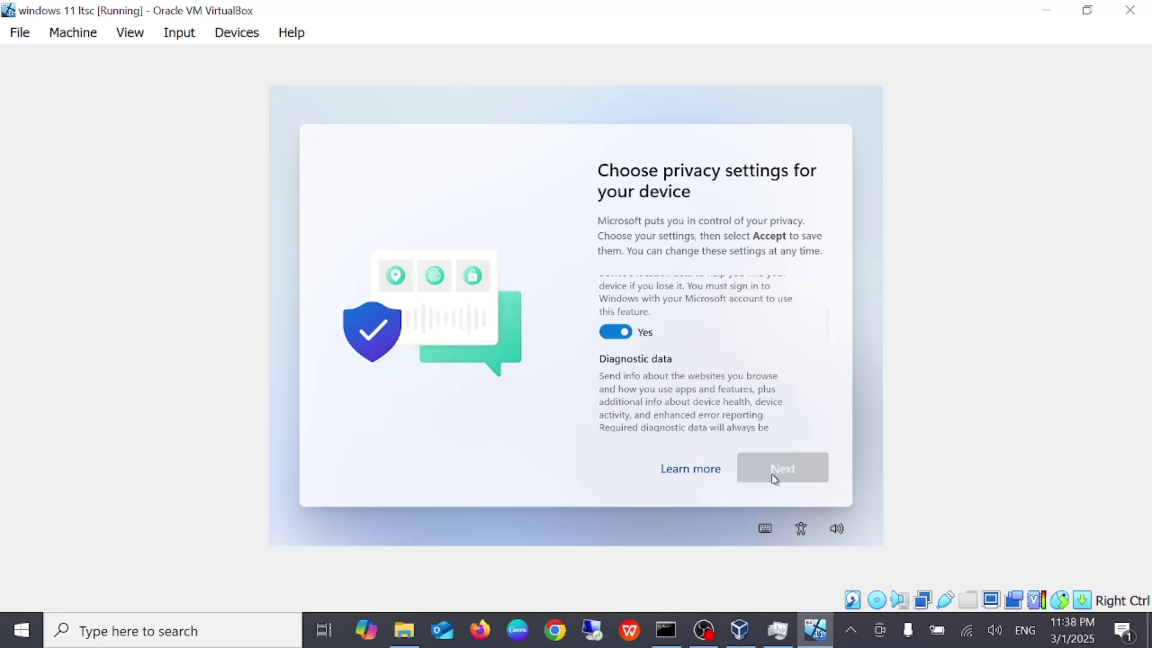
click(775, 479)
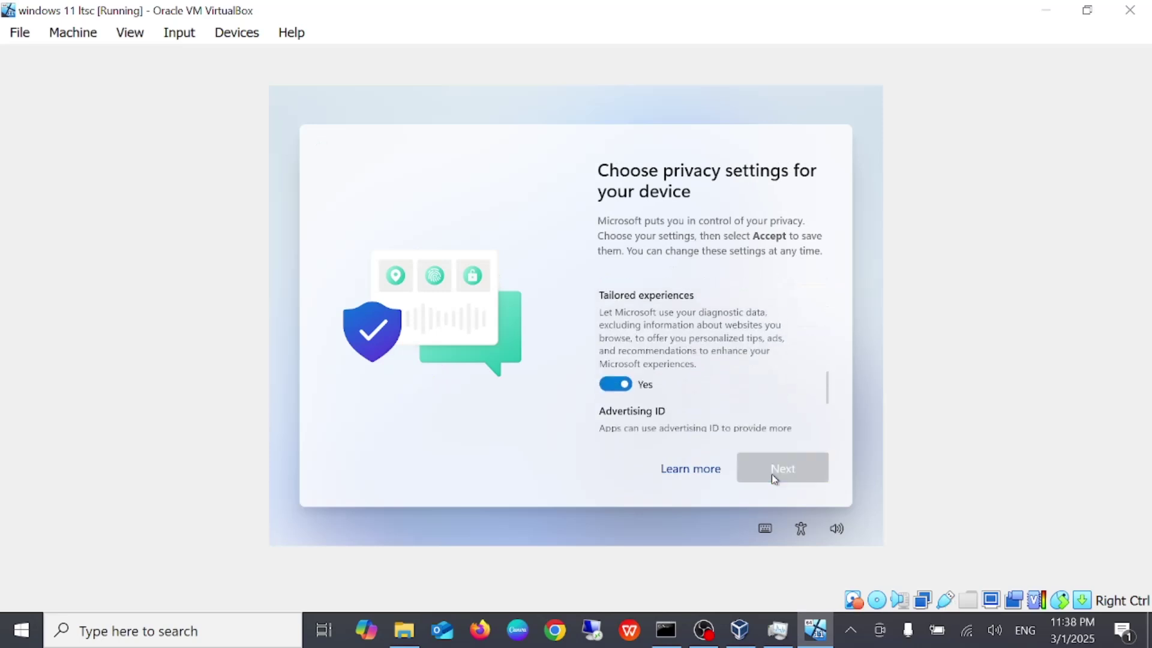
click(775, 479)
click(775, 478)
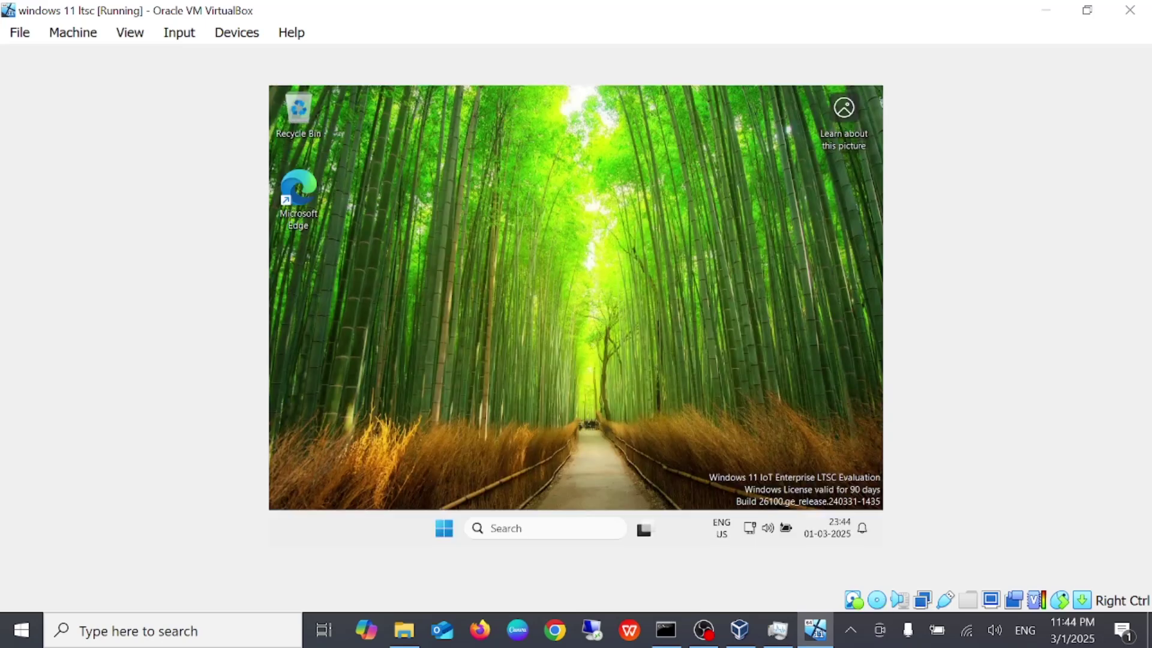
Switch the VM window to Full-screen Mode from the View menu
click(135, 33)
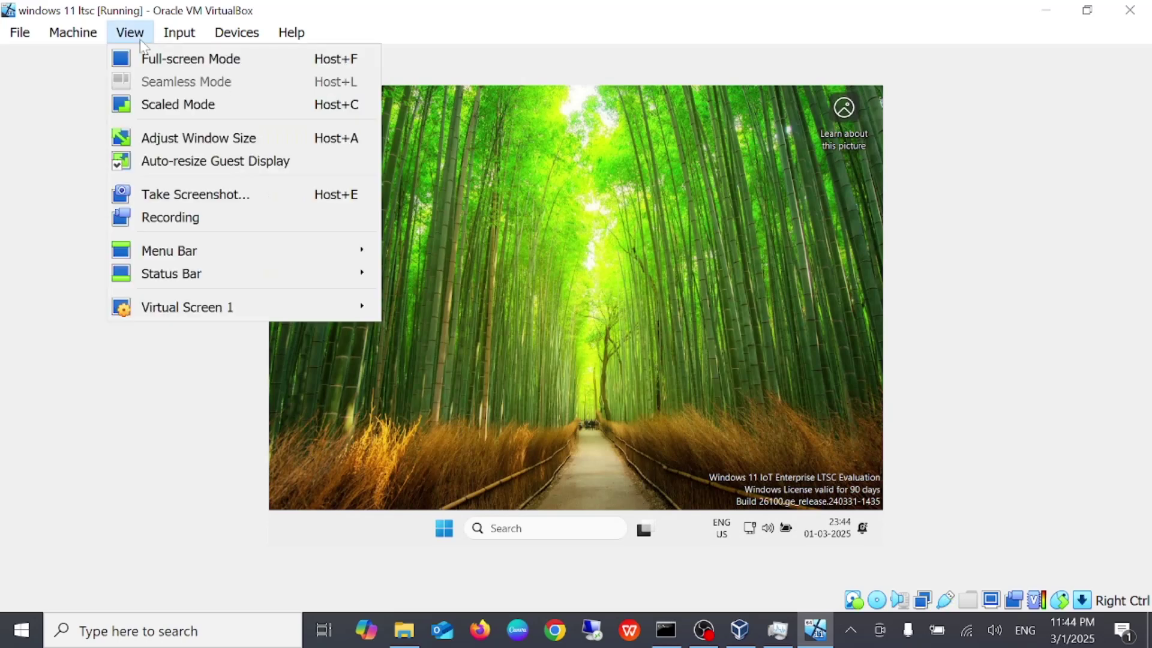
click(183, 61)
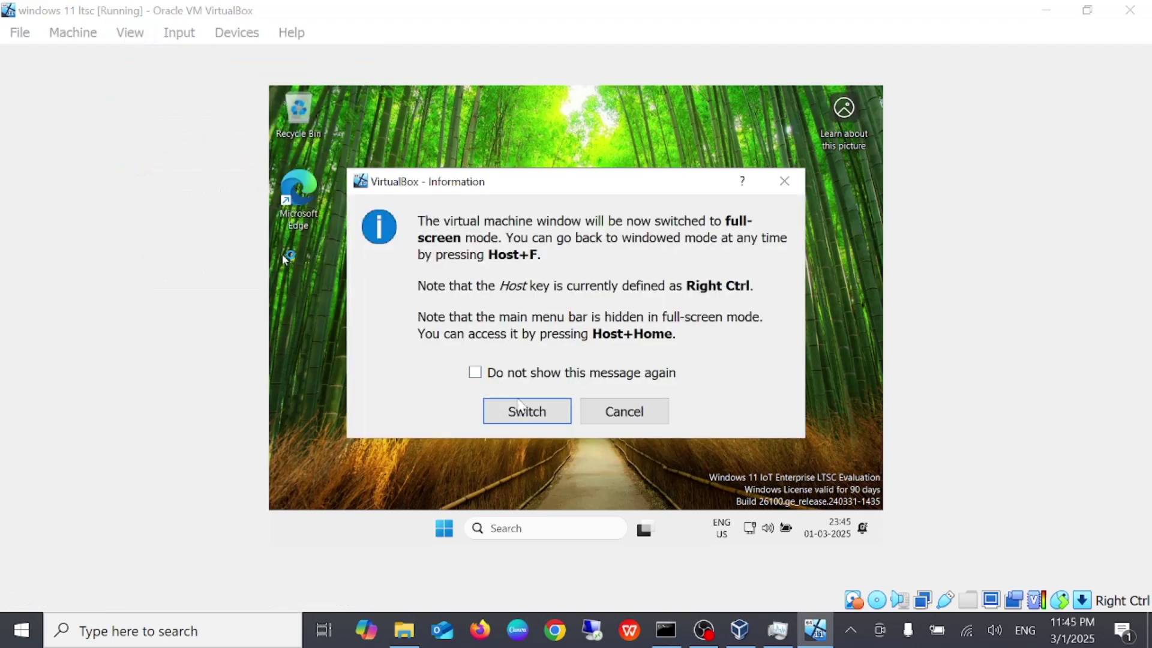
click(519, 403)
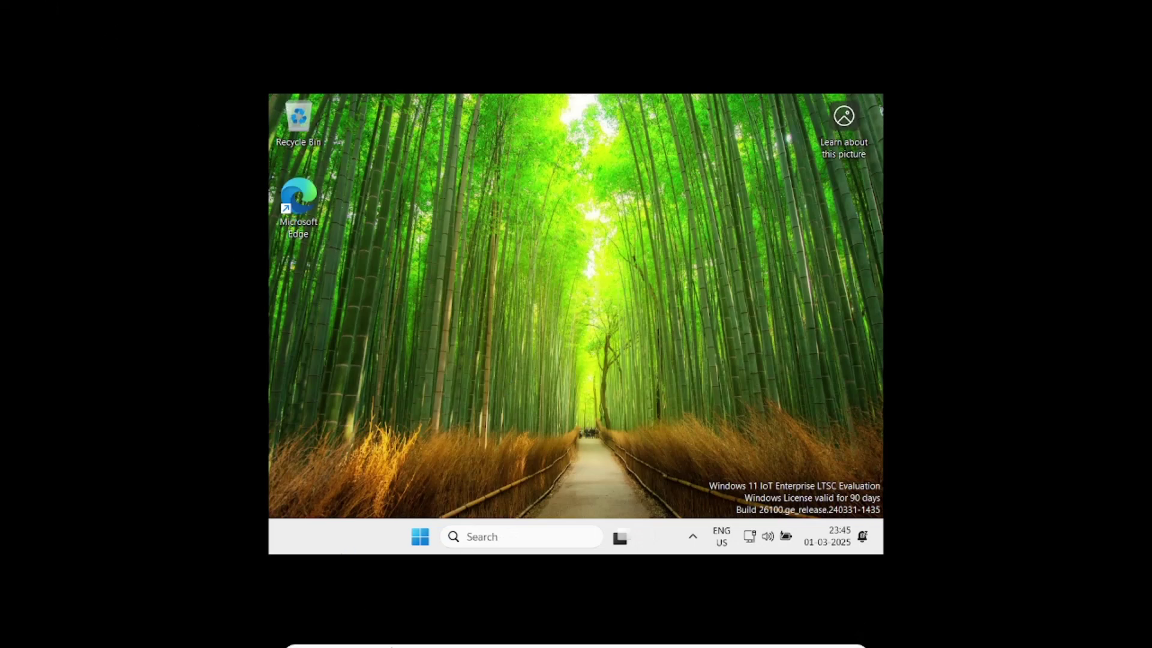
From the full-screen mini toolbar, switch the VM to Scaled Mode
click(340, 636)
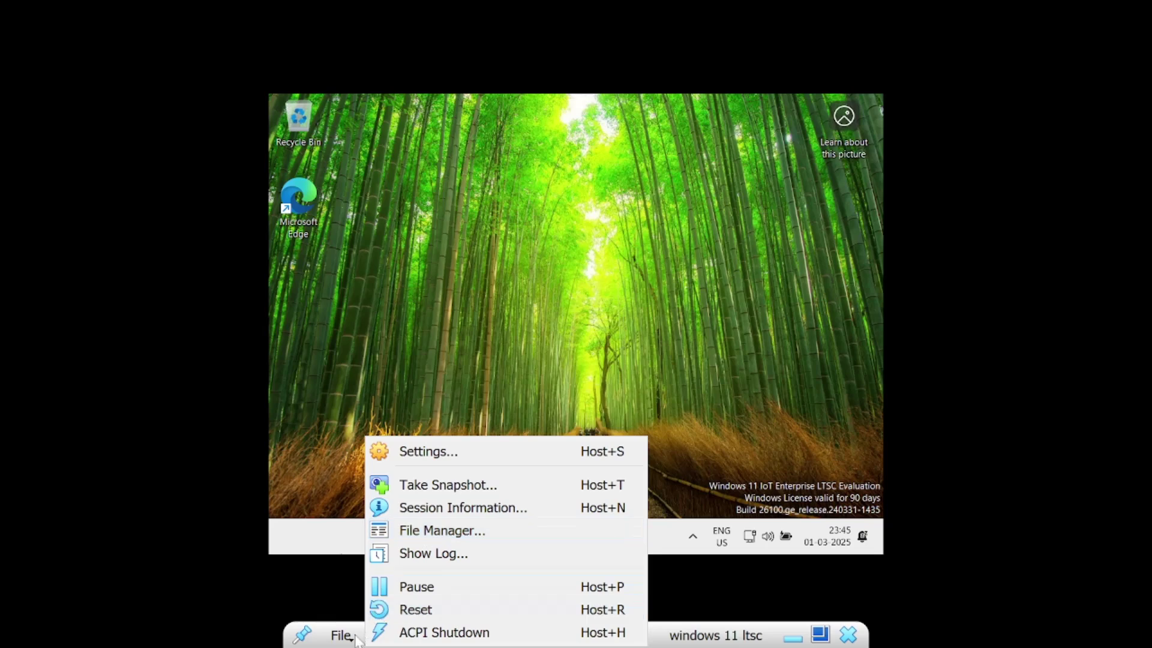
click(312, 581)
click(455, 635)
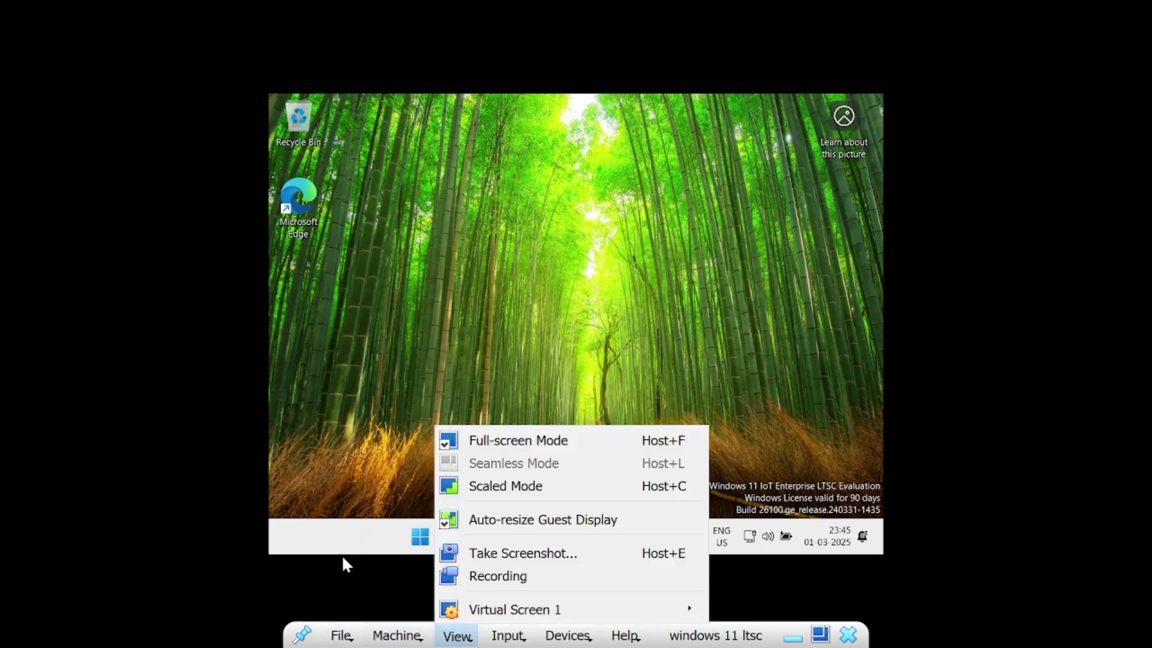
click(510, 487)
click(528, 430)
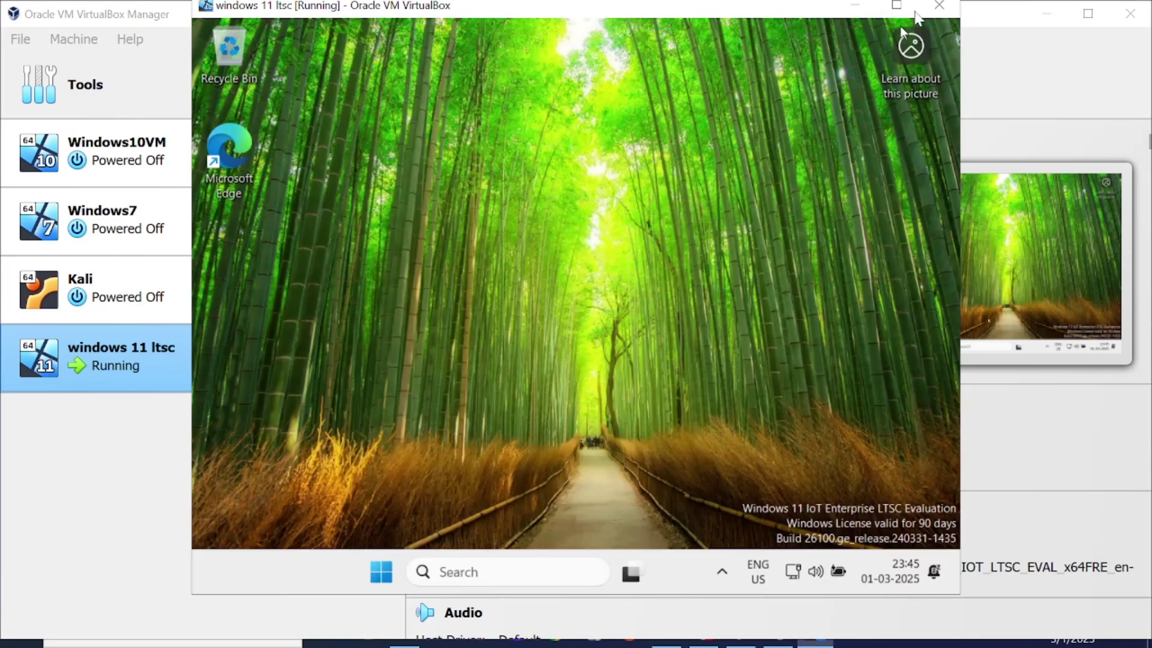
Maximize the VM window and bring up the host's taskbar settings in Windows Settings
click(897, 6)
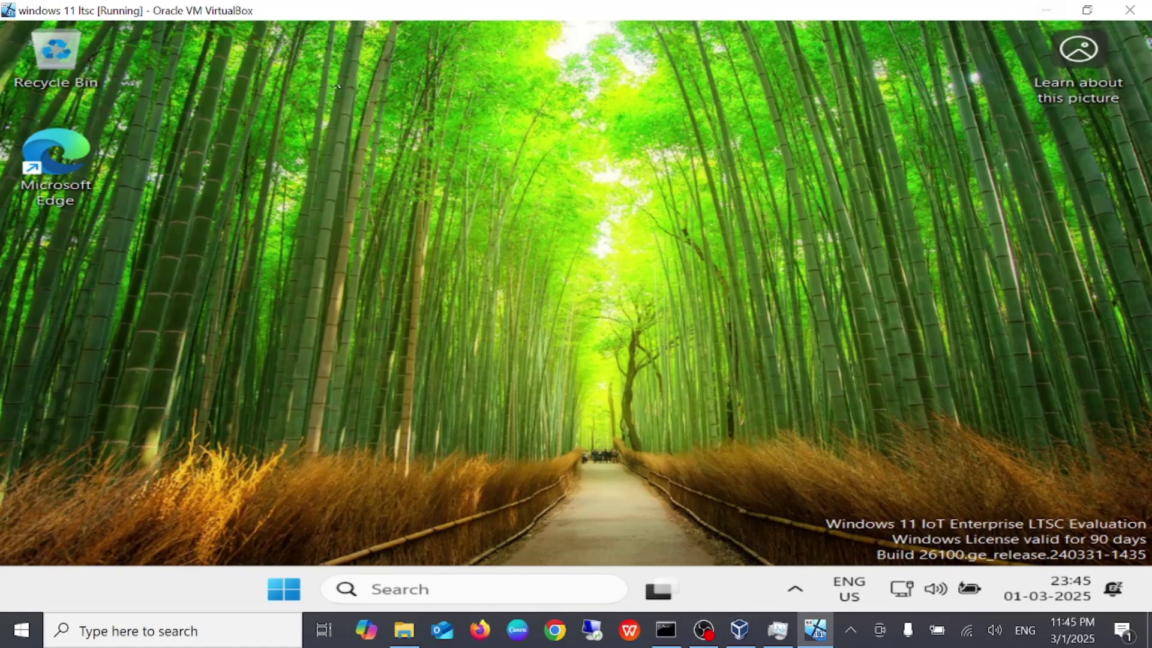
click(1087, 10)
click(920, 20)
right_click(909, 621)
key(Escape)
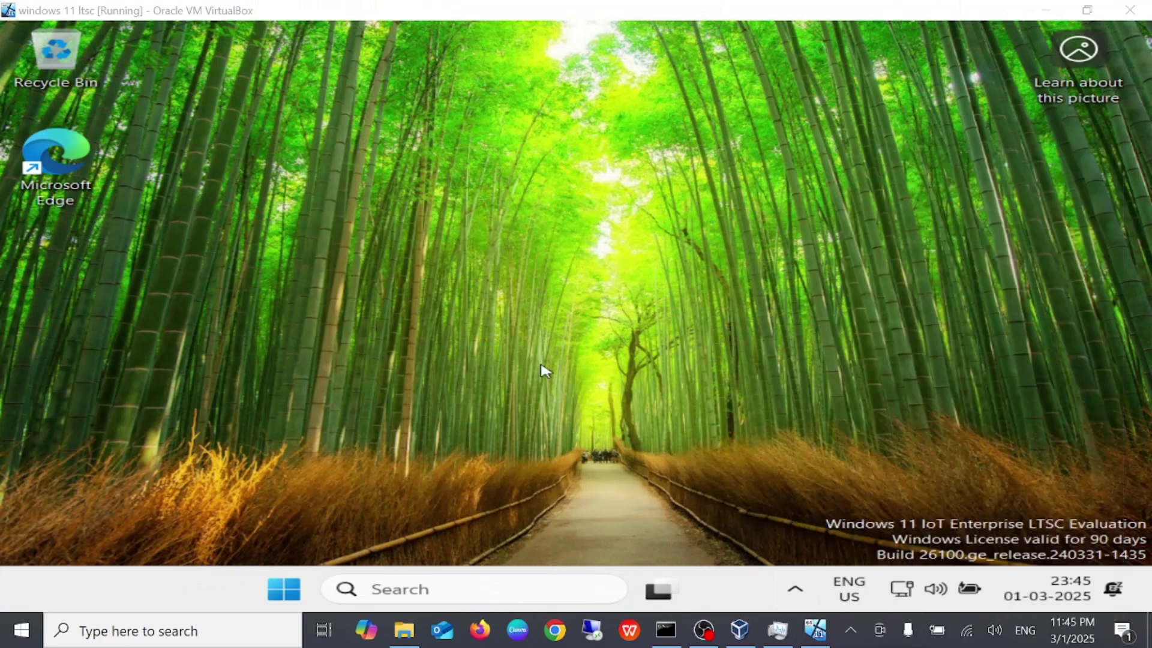
key(super+i)
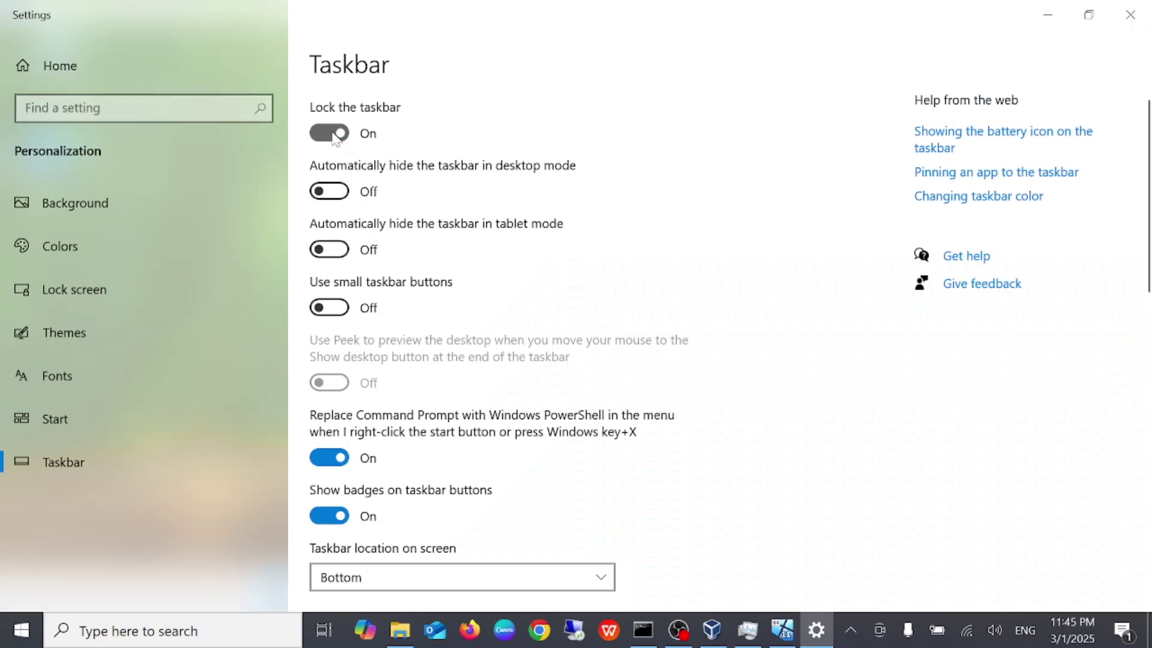
Keep the host taskbar locked, enable auto-hide in desktop mode, and minimize Settings
click(335, 135)
click(336, 136)
click(328, 196)
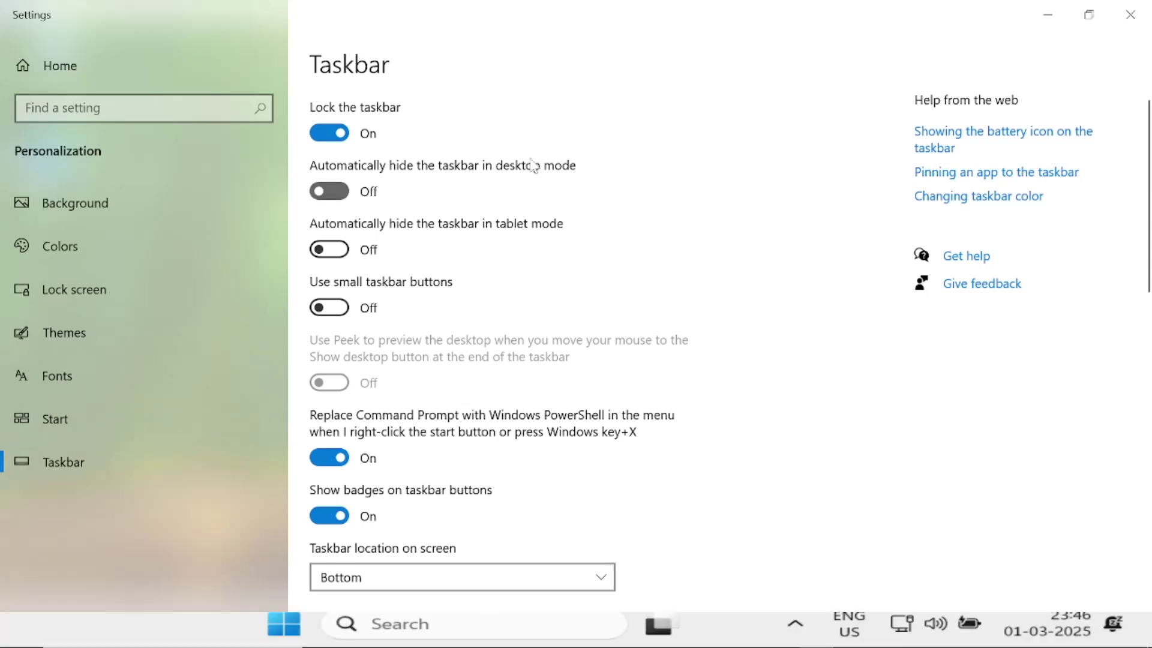
click(1048, 15)
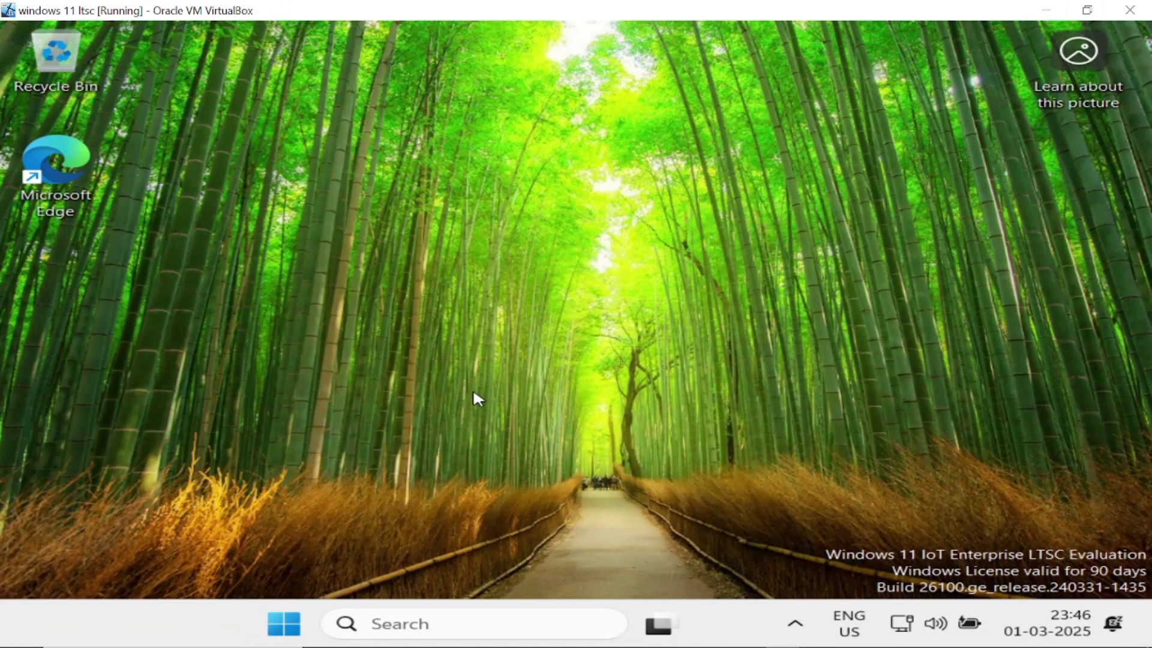
Launch the guest's Settings app from the Start menu's All apps list
click(283, 624)
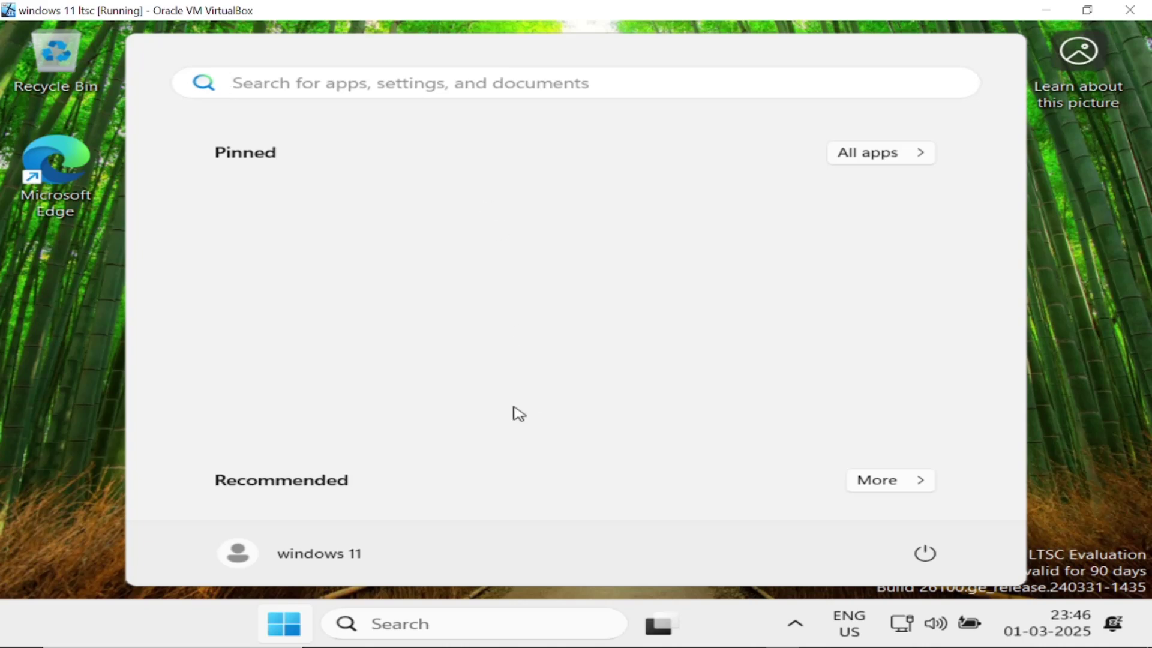
click(863, 157)
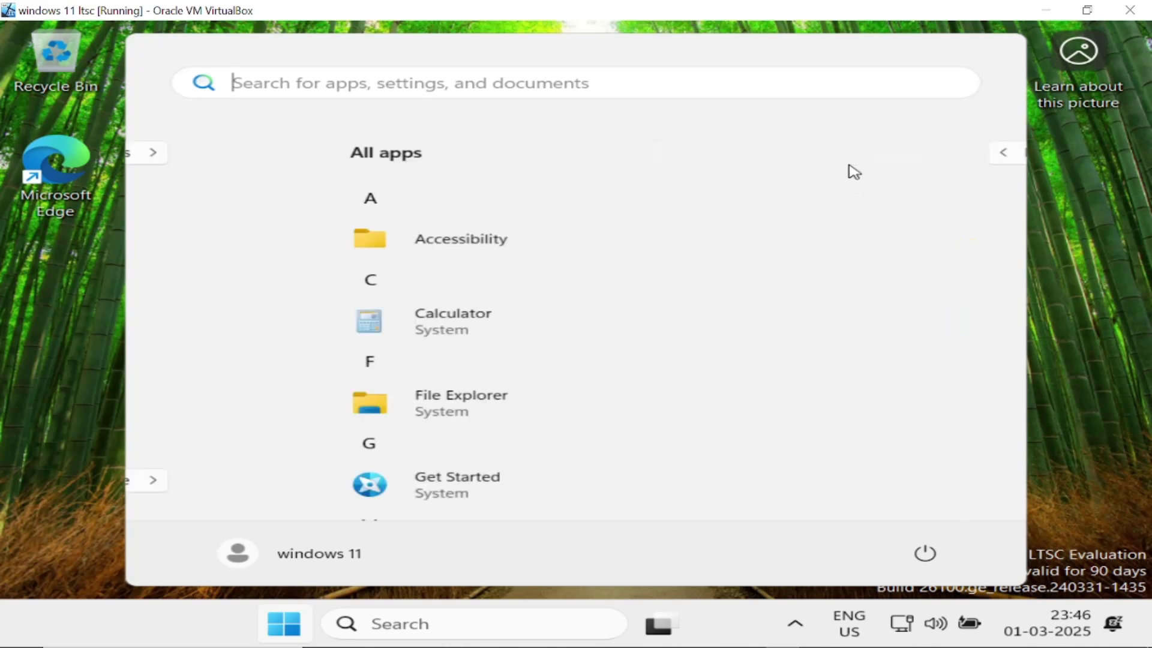
scroll(557, 328, down, 1)
scroll(547, 341, down, 5)
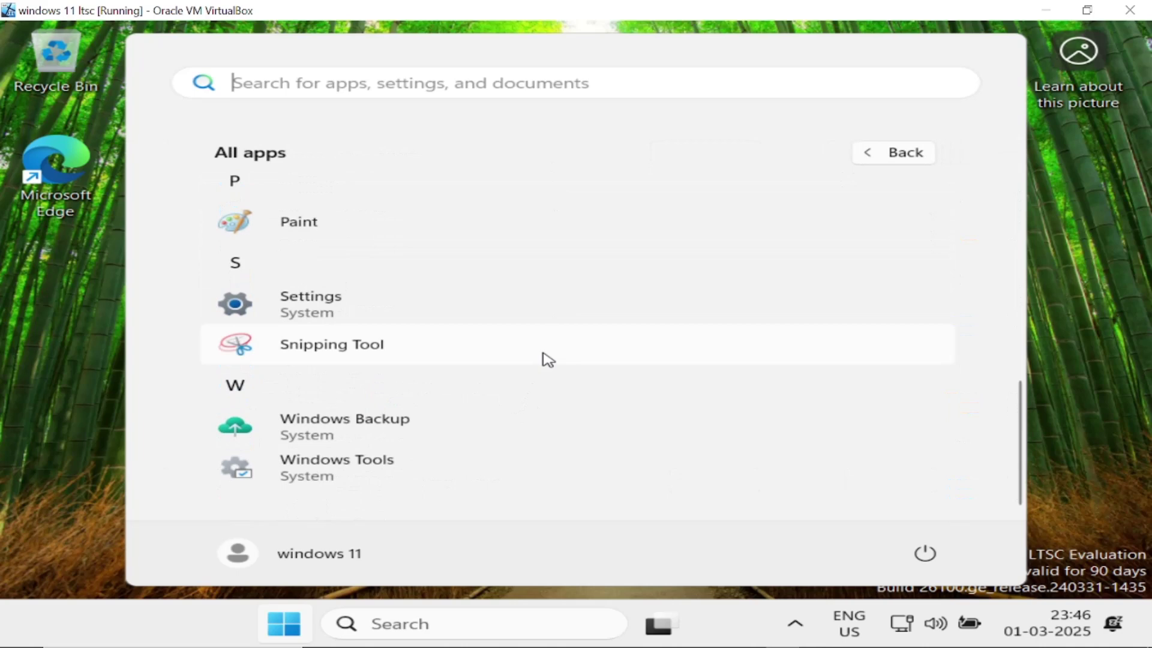
scroll(480, 277, up, 1)
scroll(487, 279, down, 5)
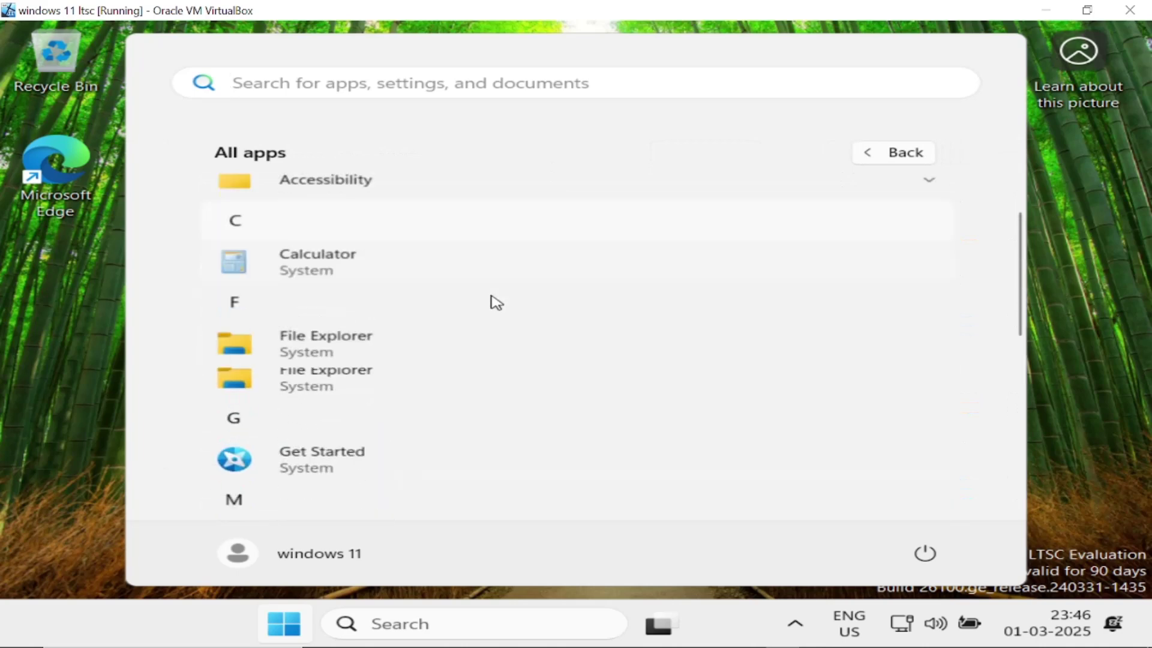
click(327, 304)
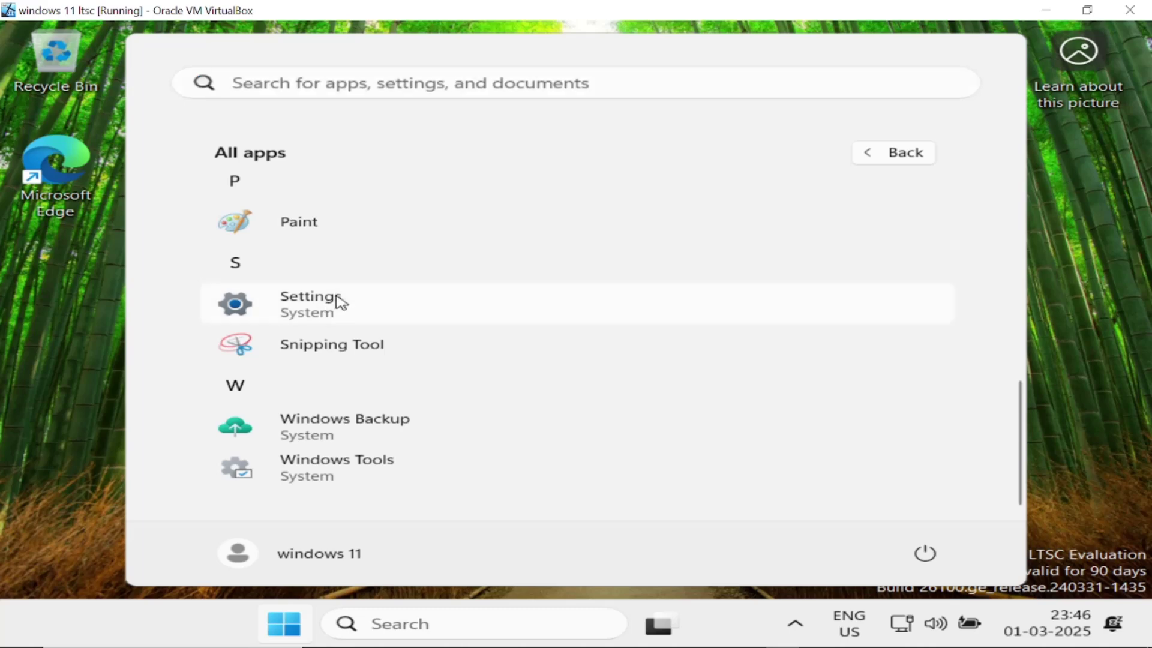
click(343, 303)
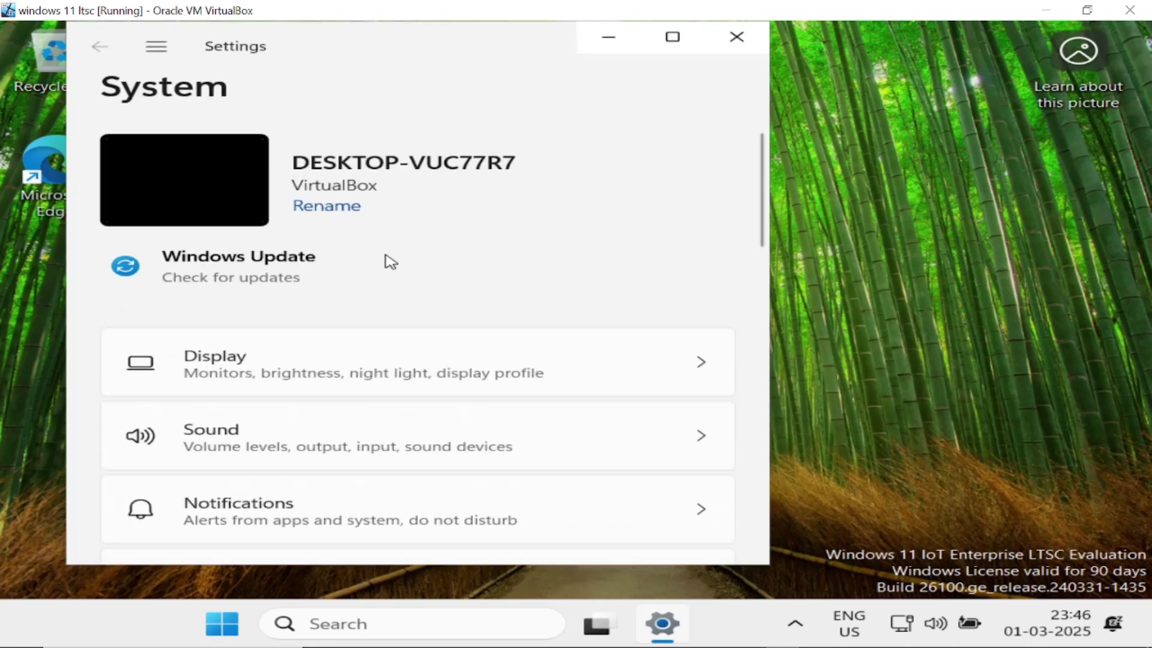
Maximize the guest Settings window and go to Apps > Installed apps
click(672, 36)
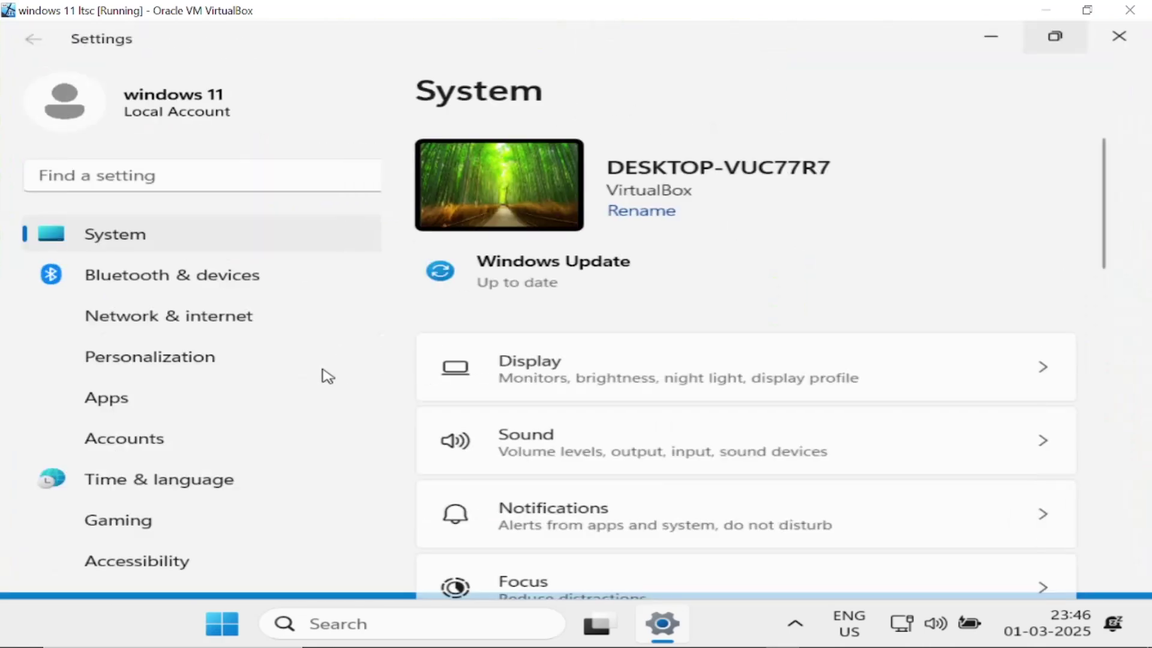
click(152, 417)
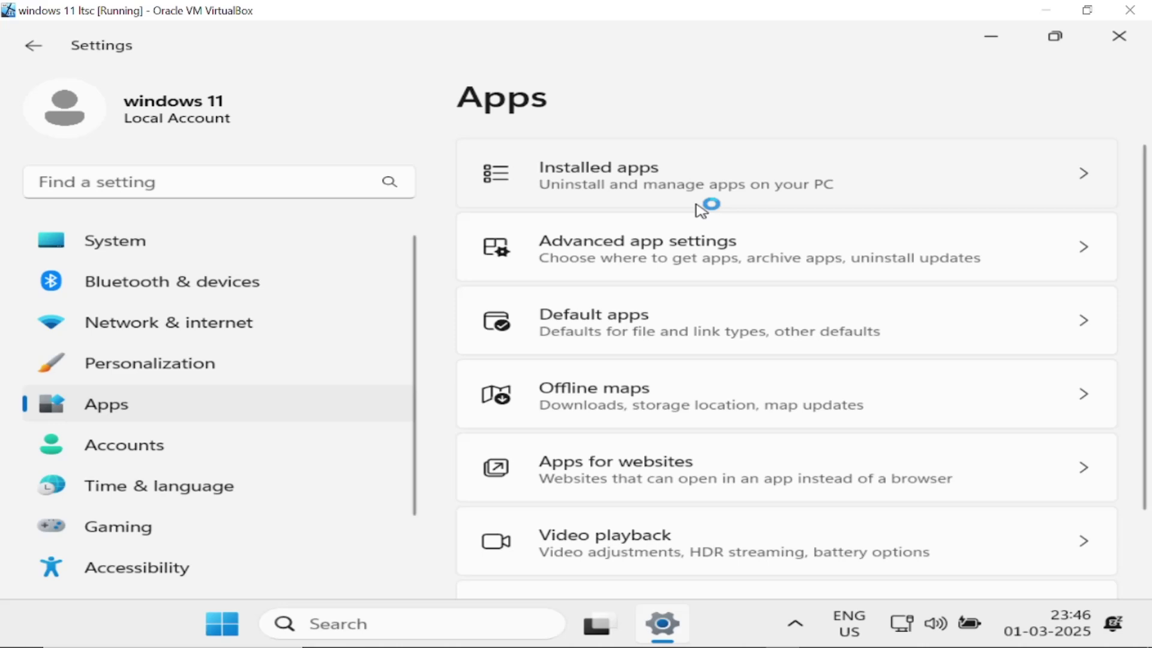
click(697, 204)
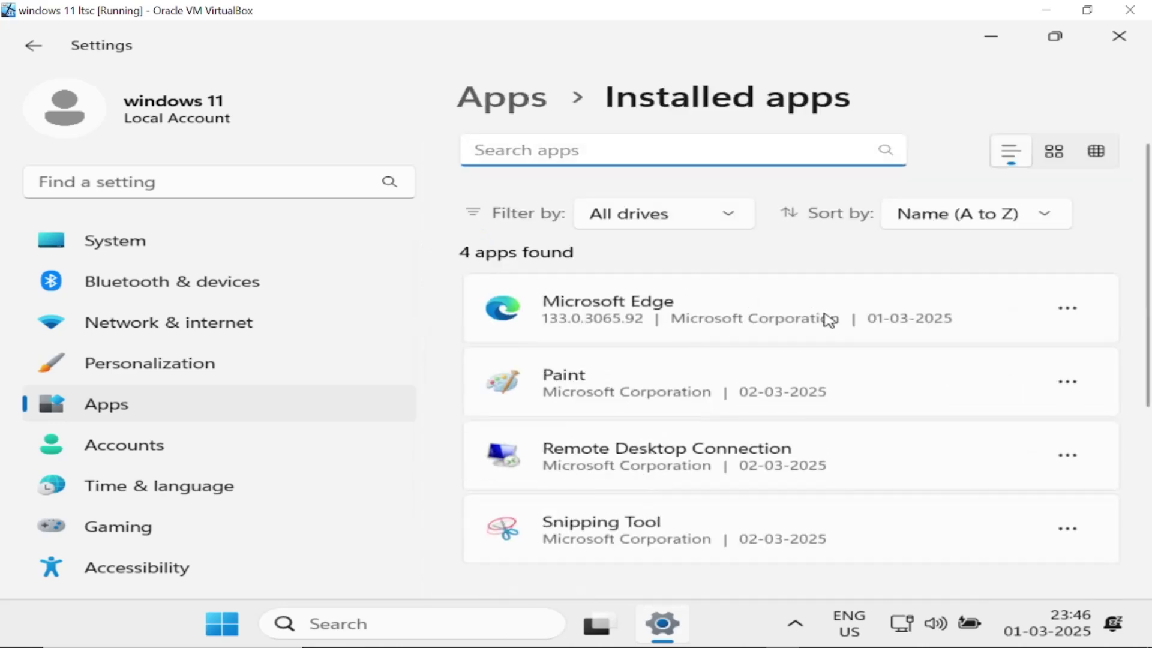
Review the four installed apps, then dismiss the Edge welcome page with Get started
scroll(695, 375, down, 5)
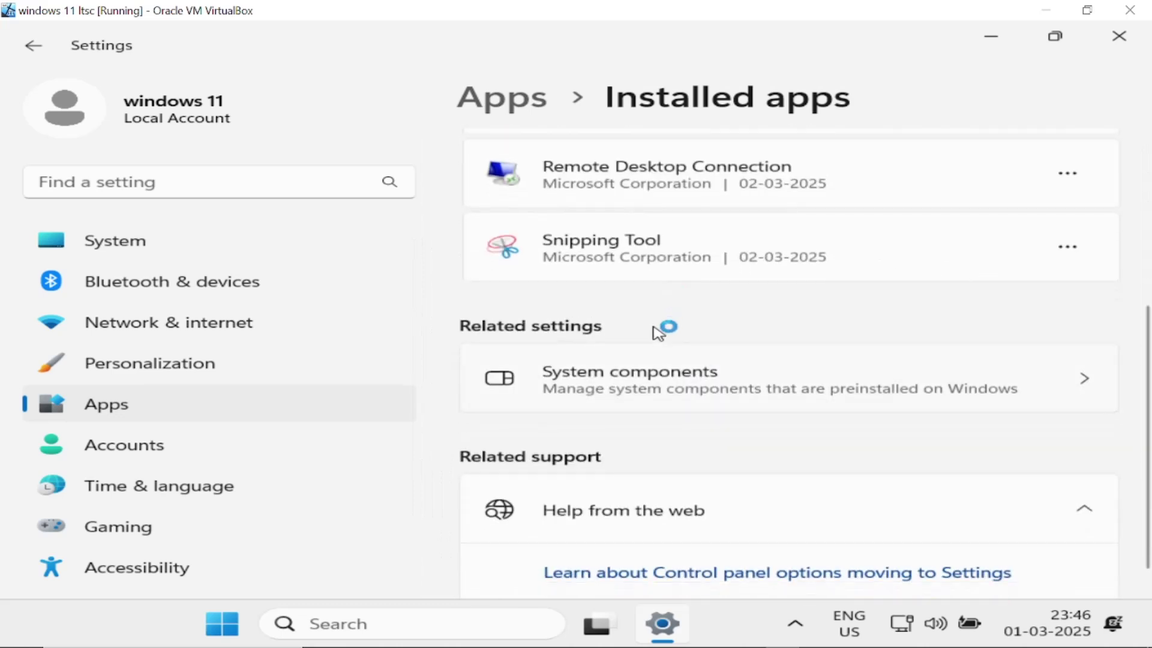
scroll(648, 329, up, 3)
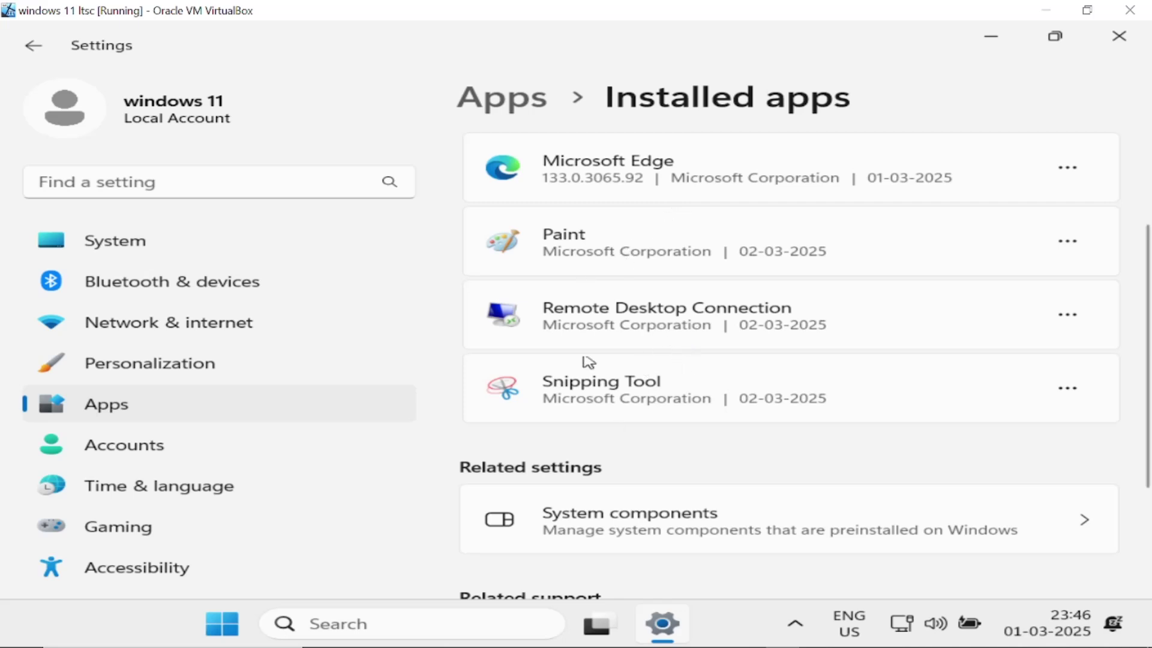
scroll(609, 437, down, 1)
scroll(608, 438, down, 3)
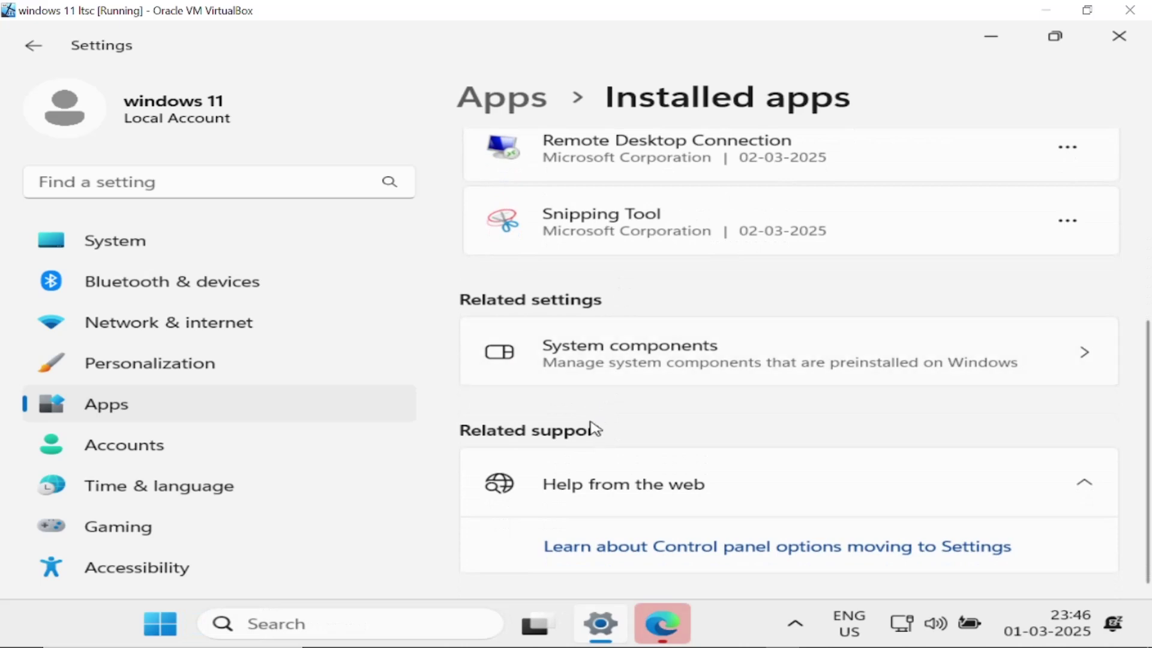
scroll(648, 411, up, 6)
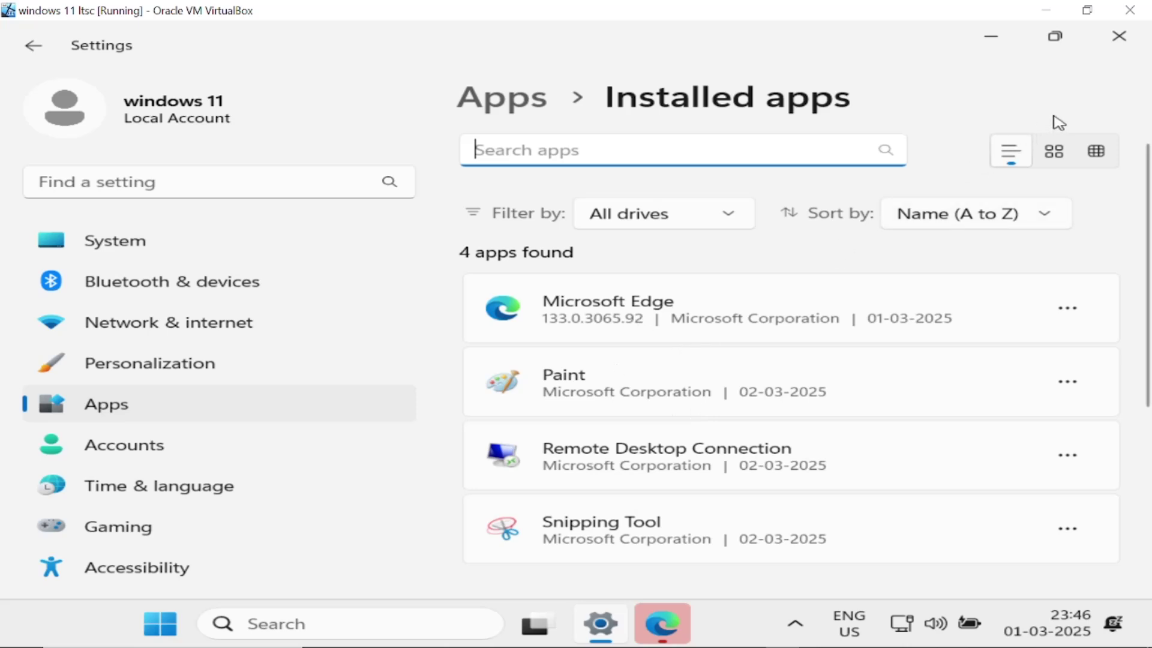
scroll(228, 474, down, 3)
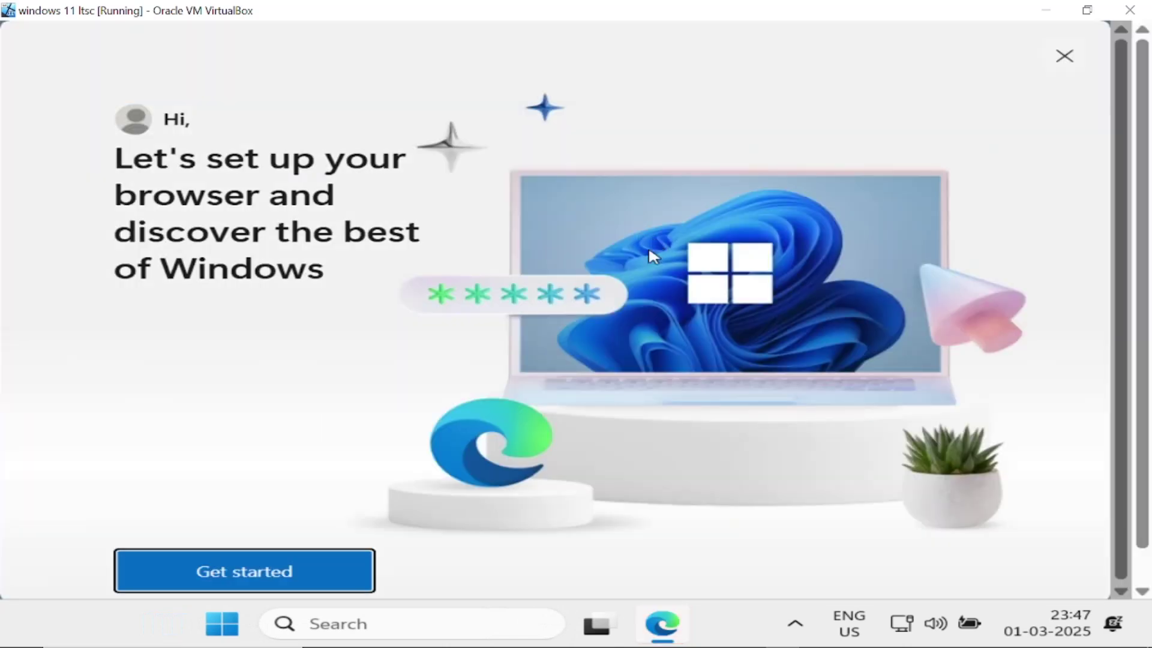
click(354, 555)
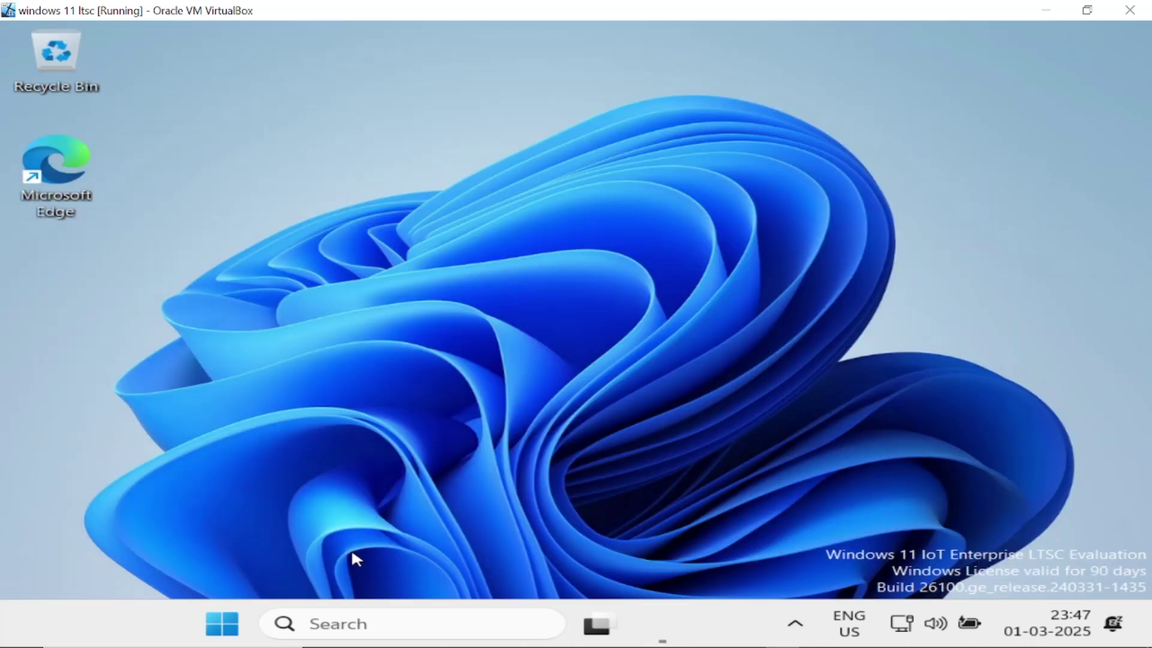